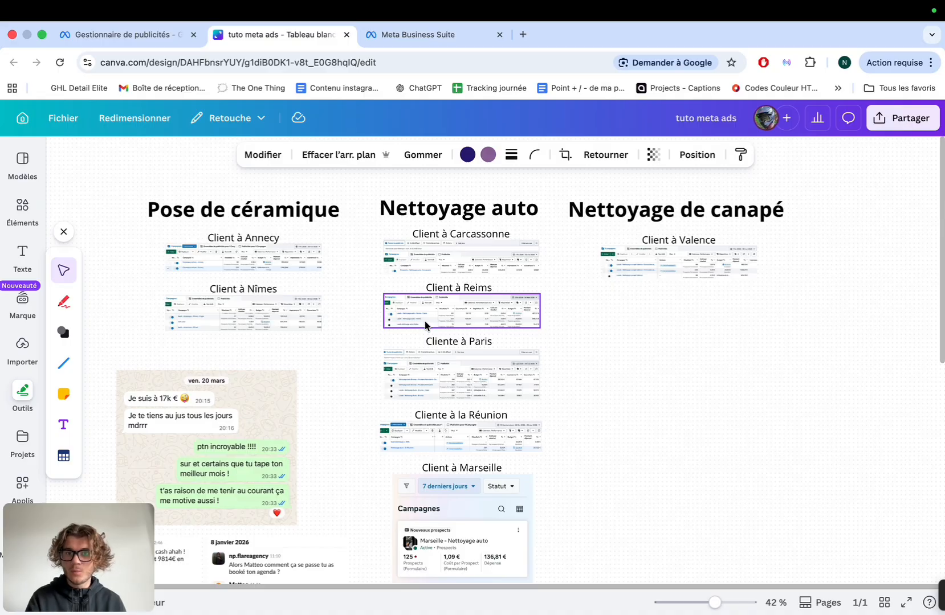
Select the Carcassonne campaign results screenshot and browse around the Canva board
{"action": "left_click", "coordinate": [451, 271]}
{"action": "scroll", "coordinate": [452, 272], "scroll_direction": "up", "scroll_amount": 10}
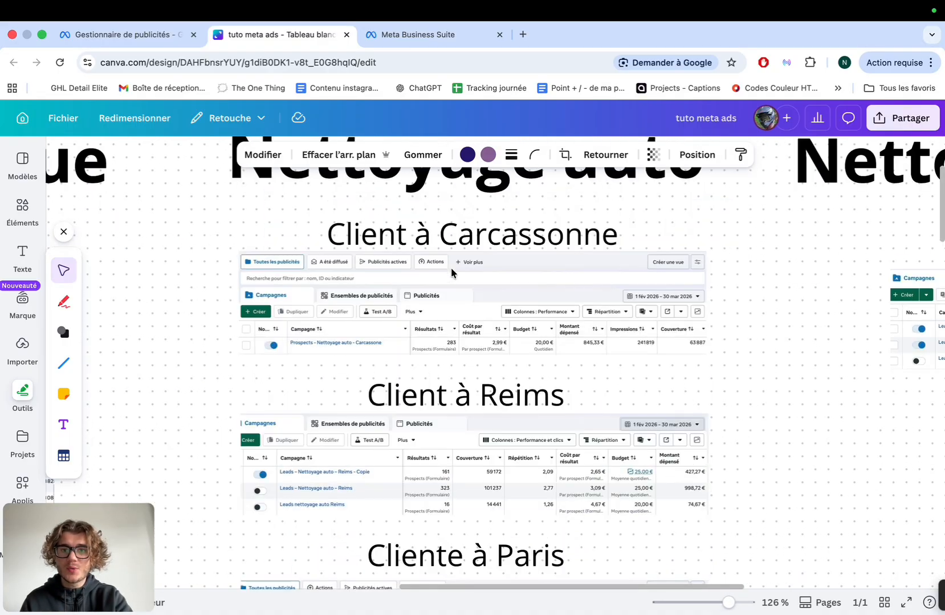
{"action": "scroll", "coordinate": [451, 272], "scroll_direction": "up", "scroll_amount": 2}
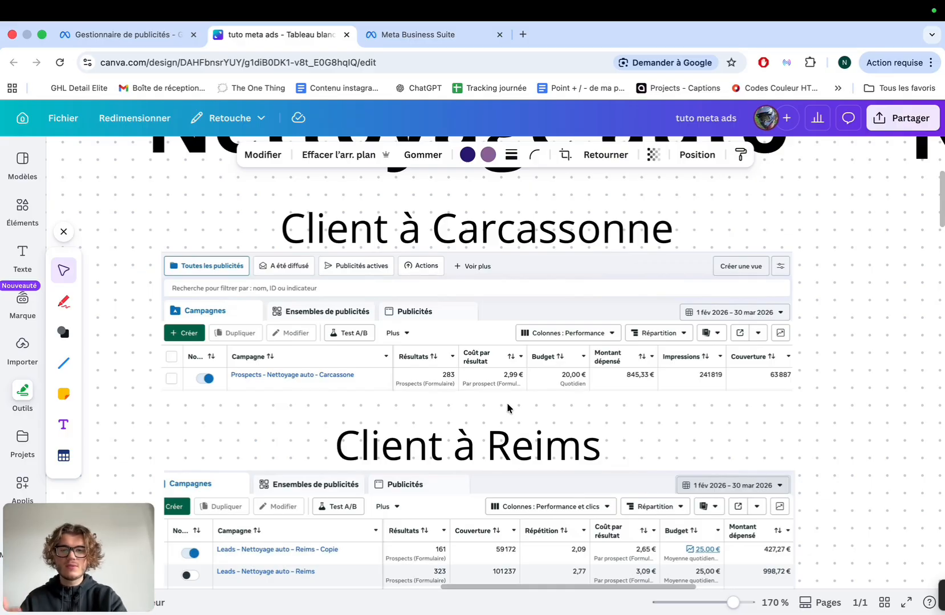
{"action": "scroll", "coordinate": [507, 402], "scroll_direction": "down", "scroll_amount": 5}
{"action": "scroll", "coordinate": [506, 403], "scroll_direction": "down", "scroll_amount": 3}
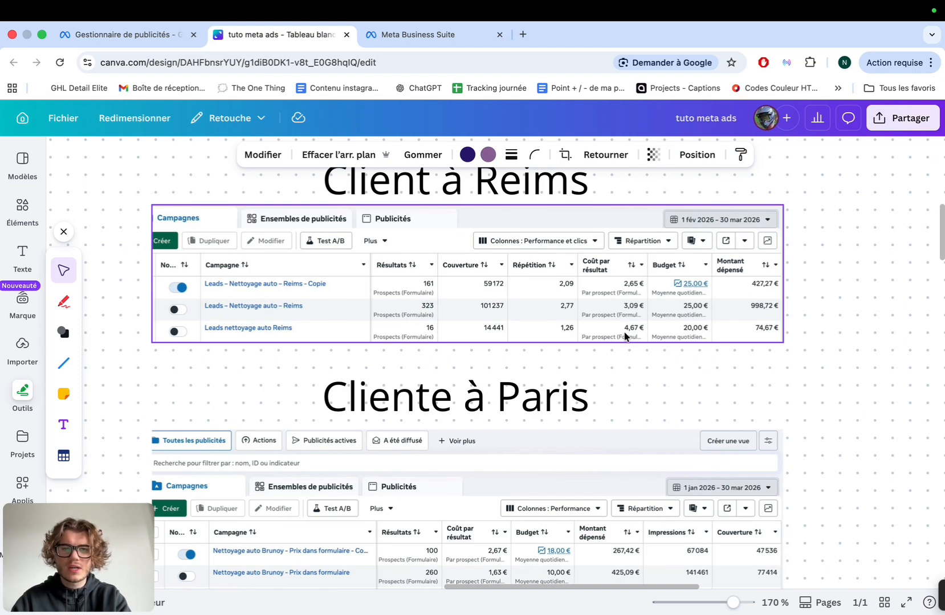
{"action": "scroll", "coordinate": [536, 264], "scroll_direction": "right", "scroll_amount": 2}
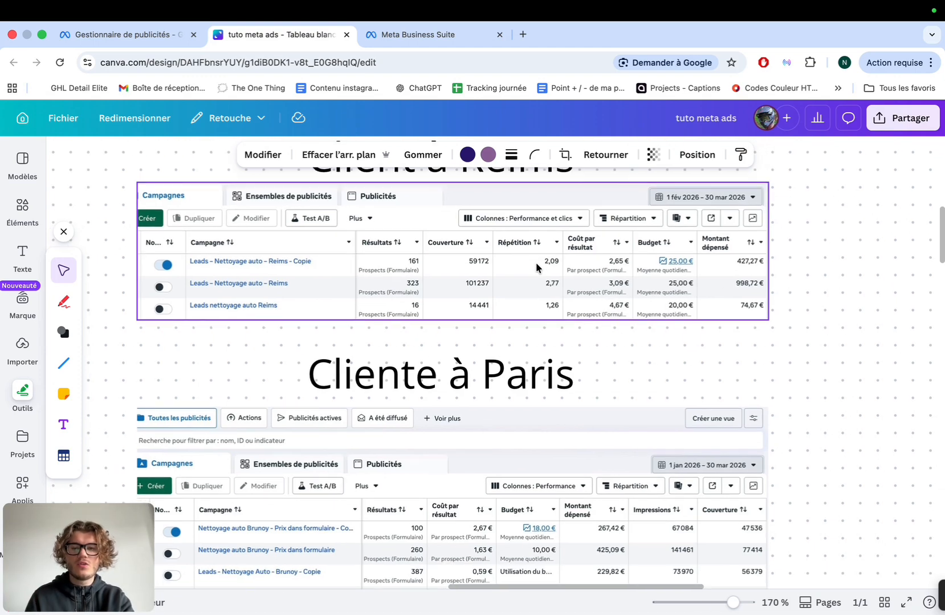
{"action": "scroll", "coordinate": [538, 268], "scroll_direction": "down", "scroll_amount": 1}
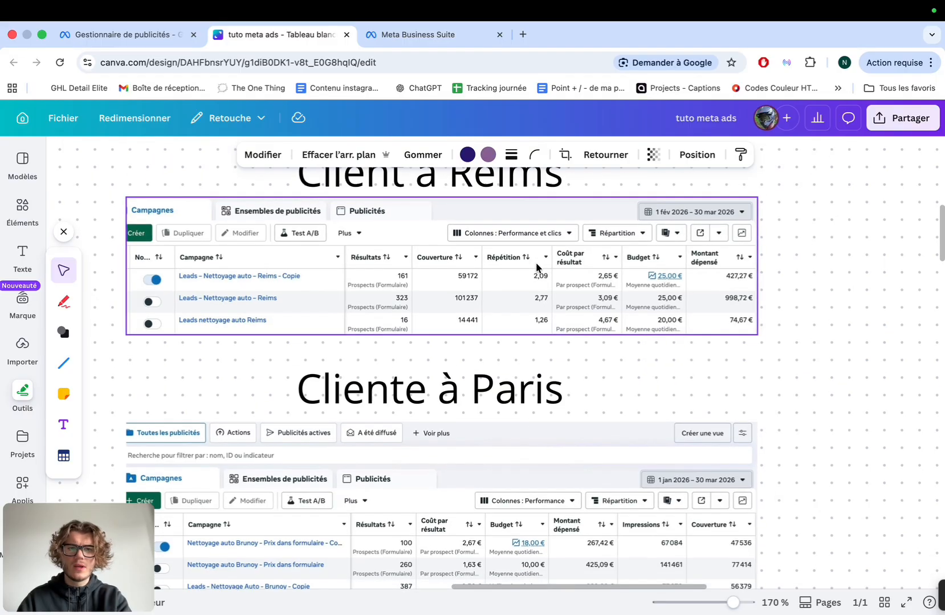
{"action": "scroll", "coordinate": [535, 265], "scroll_direction": "down", "scroll_amount": 5}
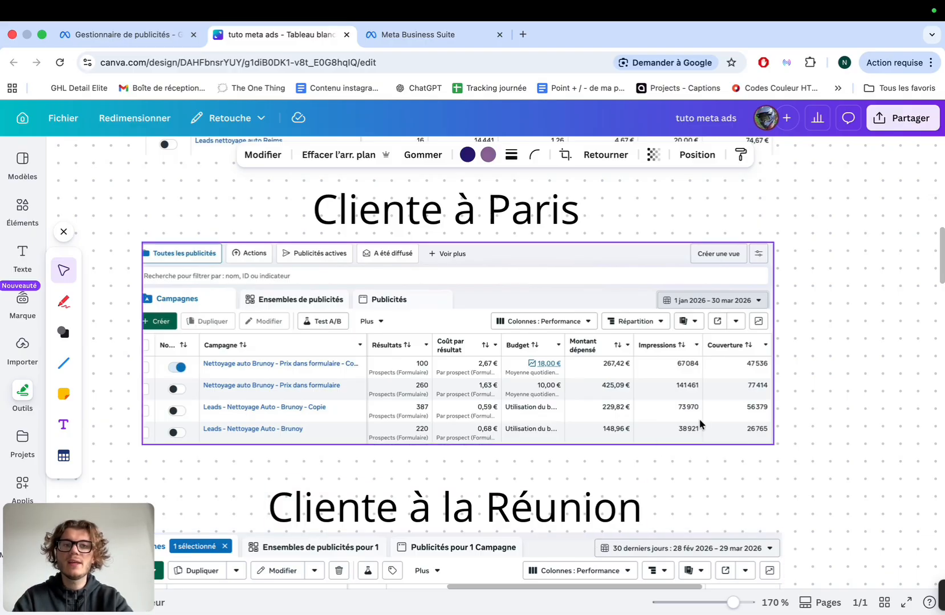
{"action": "scroll", "coordinate": [748, 393], "scroll_direction": "down", "scroll_amount": 5}
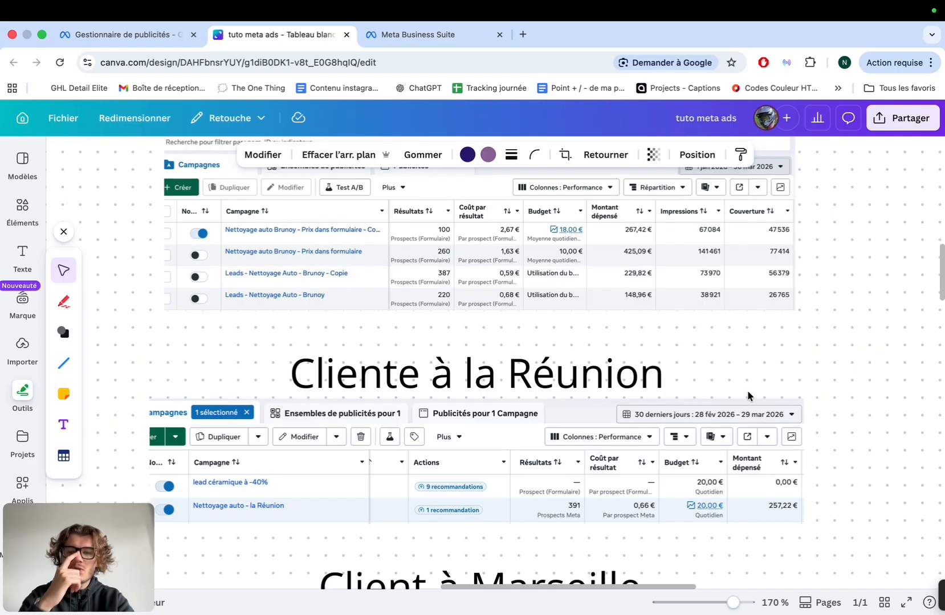
{"action": "scroll", "coordinate": [747, 393], "scroll_direction": "down", "scroll_amount": 2}
{"action": "scroll", "coordinate": [749, 395], "scroll_direction": "down", "scroll_amount": 1}
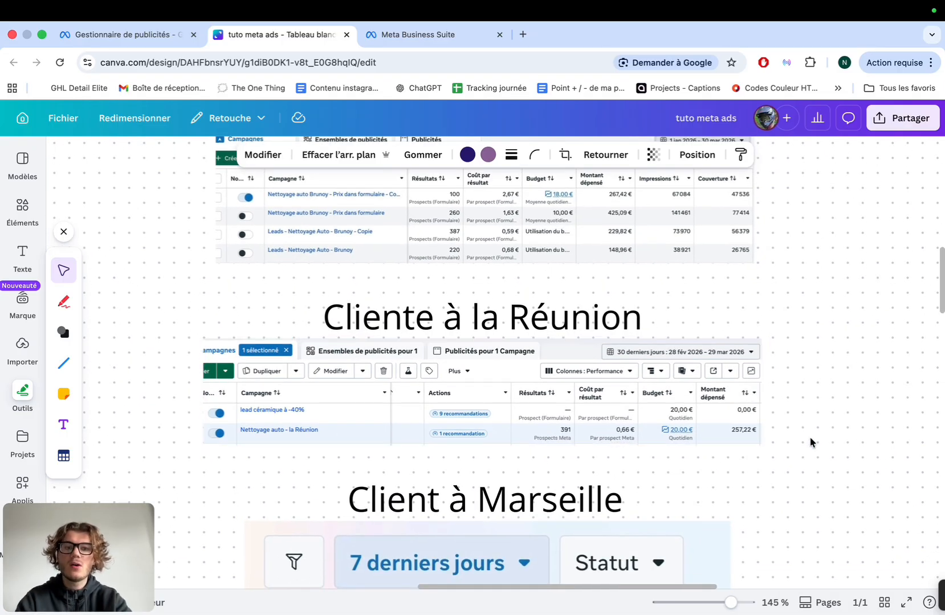
{"action": "scroll", "coordinate": [527, 443], "scroll_direction": "up", "scroll_amount": 3}
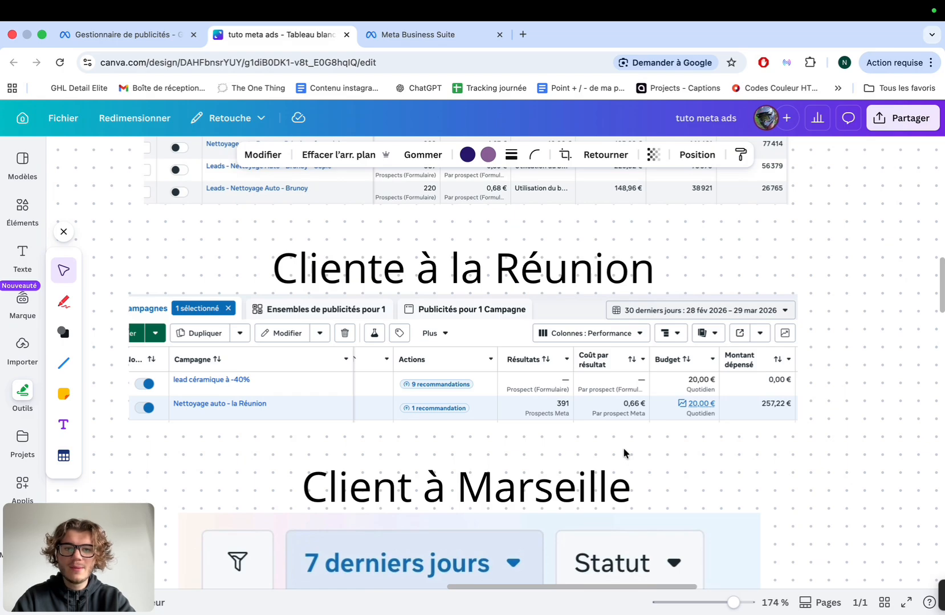
{"action": "scroll", "coordinate": [622, 447], "scroll_direction": "down", "scroll_amount": 5}
{"action": "scroll", "coordinate": [623, 448], "scroll_direction": "down", "scroll_amount": 3}
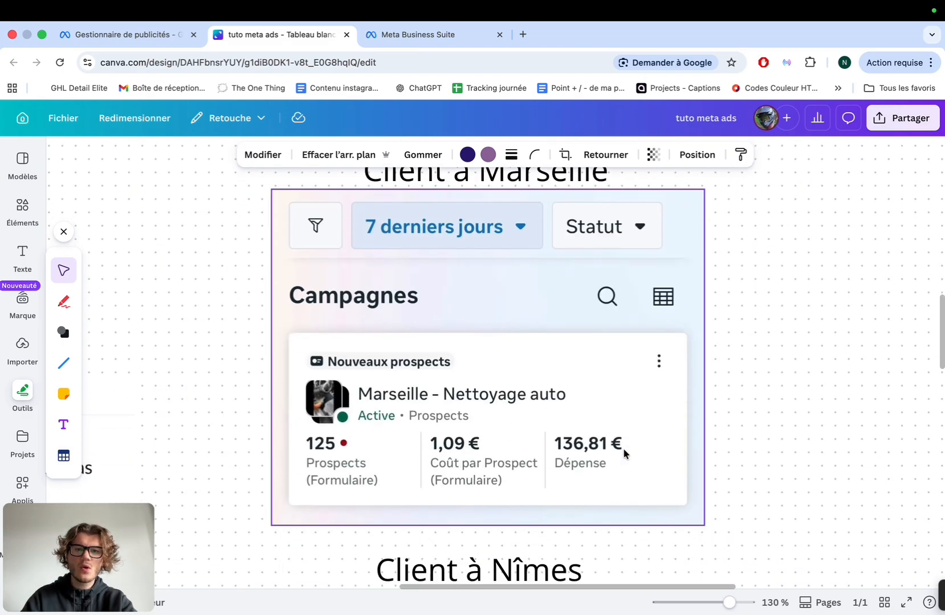
{"action": "scroll", "coordinate": [623, 448], "scroll_direction": "down", "scroll_amount": 3}
{"action": "scroll", "coordinate": [622, 448], "scroll_direction": "down", "scroll_amount": 4}
{"action": "scroll", "coordinate": [624, 454], "scroll_direction": "down", "scroll_amount": 10}
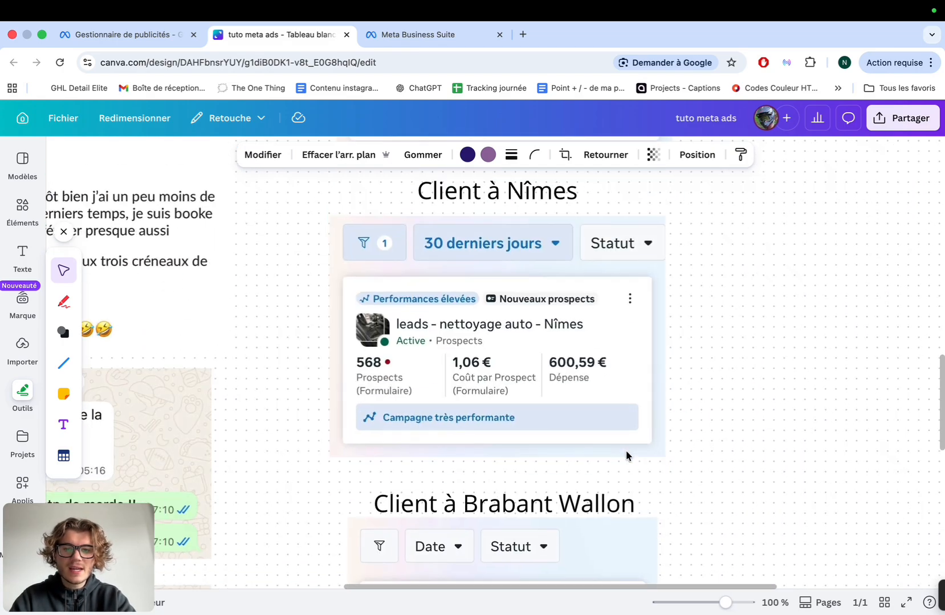
{"action": "scroll", "coordinate": [625, 454], "scroll_direction": "up", "scroll_amount": 15}
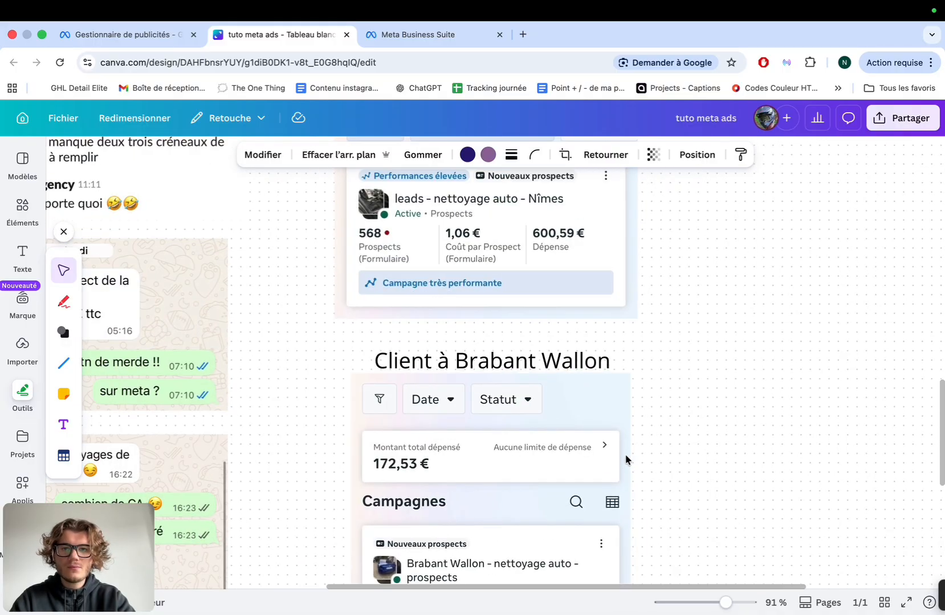
{"action": "scroll", "coordinate": [625, 459], "scroll_direction": "up", "scroll_amount": 5}
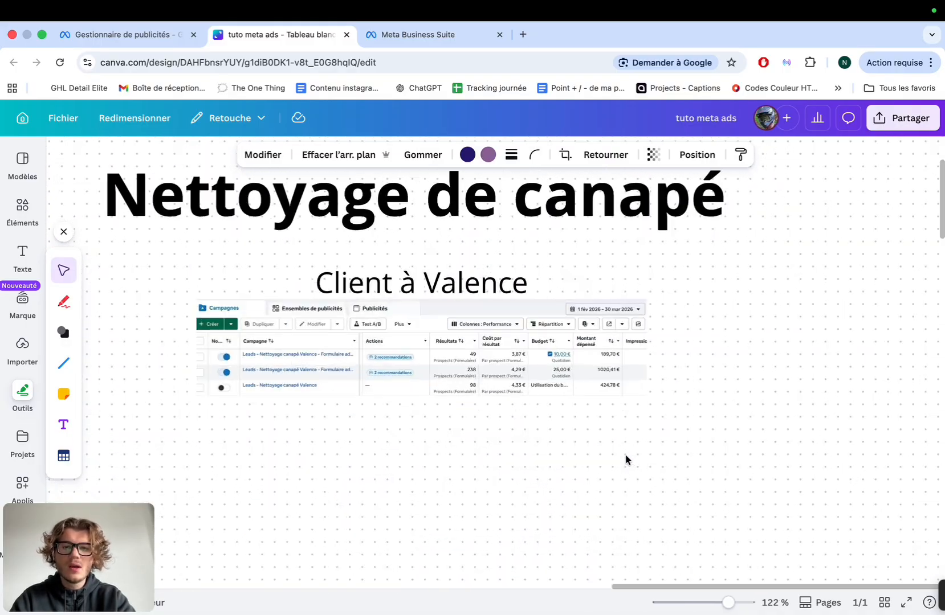
{"action": "scroll", "coordinate": [590, 387], "scroll_direction": "up", "scroll_amount": 3}
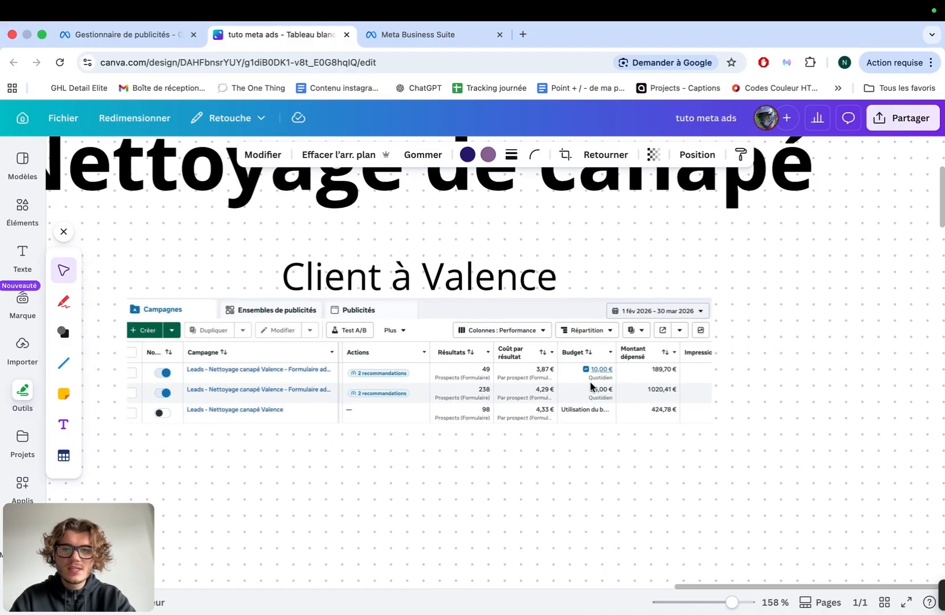
{"action": "scroll", "coordinate": [591, 387], "scroll_direction": "left", "scroll_amount": 1}
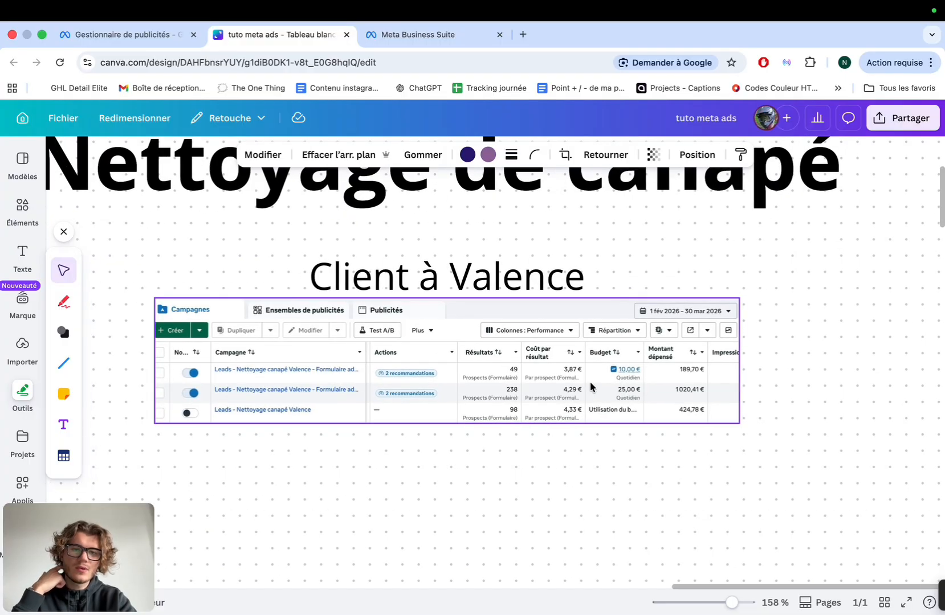
{"action": "scroll", "coordinate": [526, 368], "scroll_direction": "down", "scroll_amount": 4}
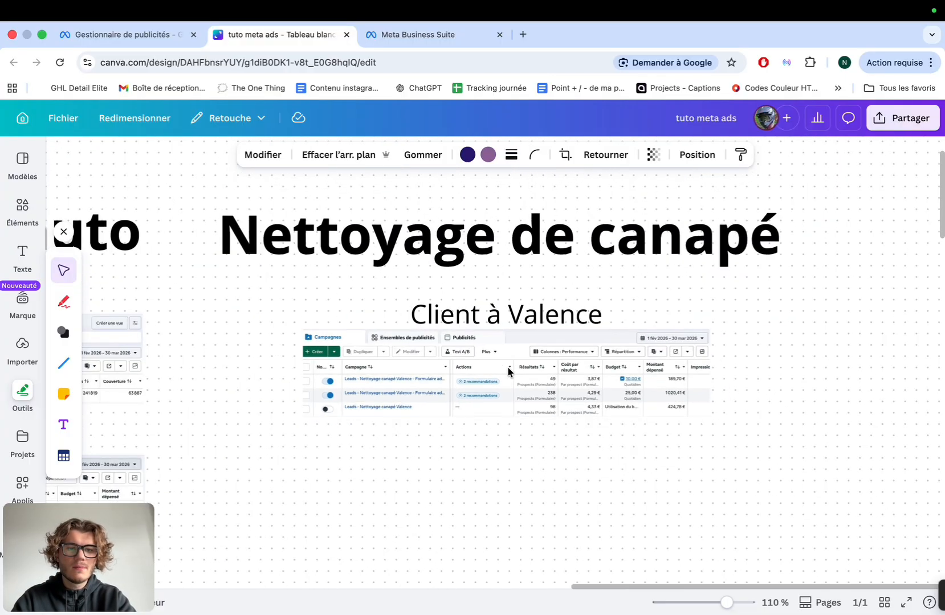
{"action": "scroll", "coordinate": [507, 369], "scroll_direction": "down", "scroll_amount": 1}
{"action": "scroll", "coordinate": [507, 369], "scroll_direction": "left", "scroll_amount": 15}
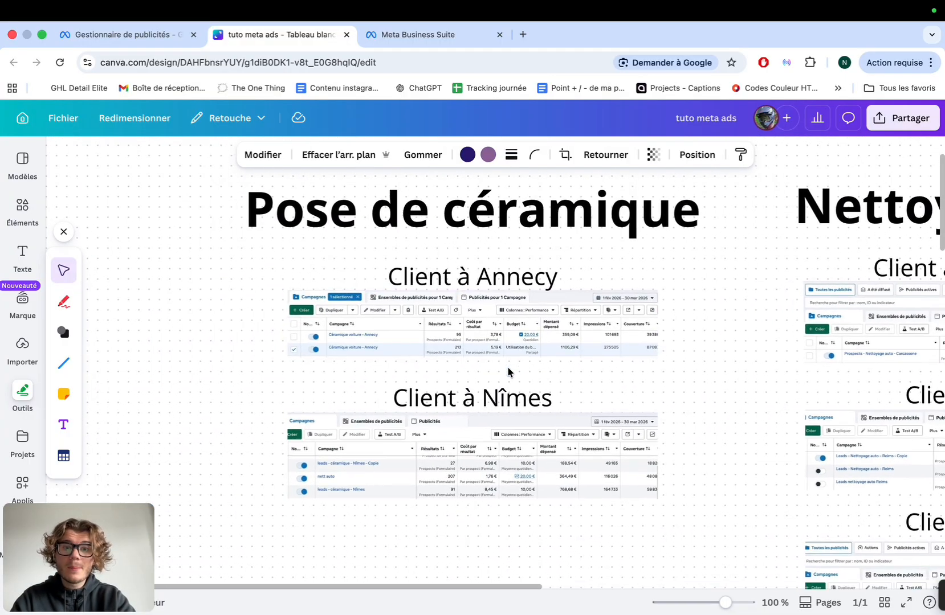
{"action": "scroll", "coordinate": [508, 370], "scroll_direction": "up", "scroll_amount": 4}
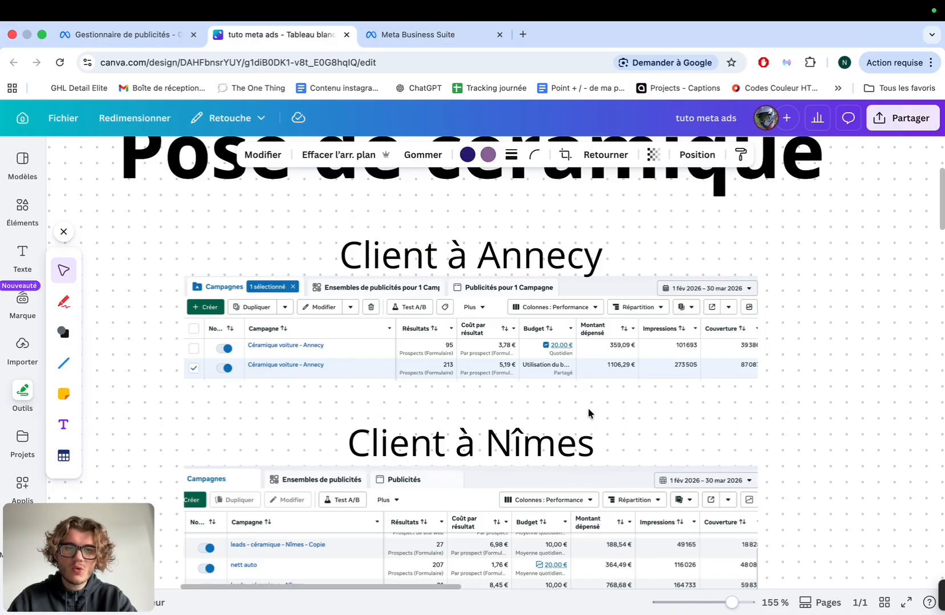
{"action": "scroll", "coordinate": [588, 412], "scroll_direction": "down", "scroll_amount": 5}
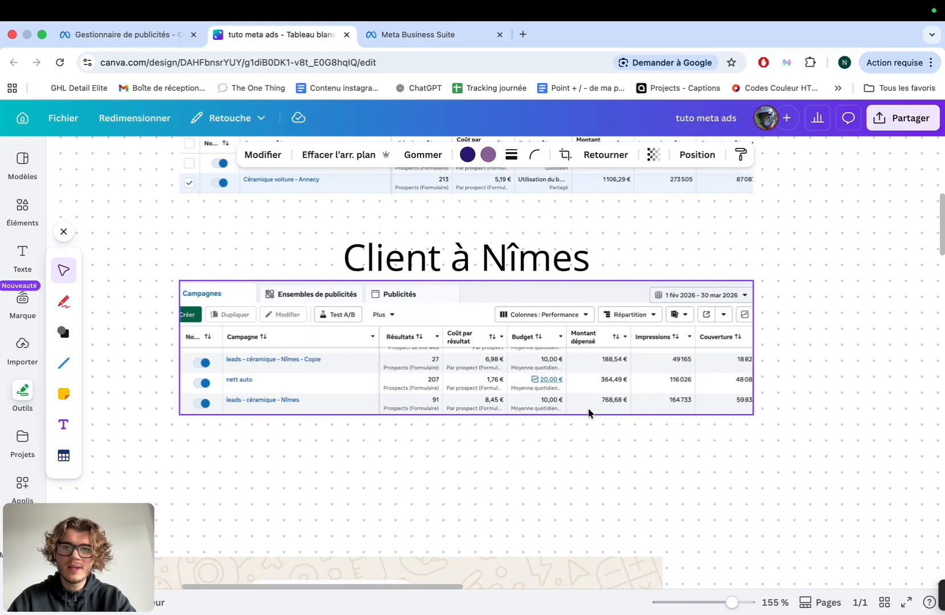
{"action": "scroll", "coordinate": [588, 412], "scroll_direction": "down", "scroll_amount": 1}
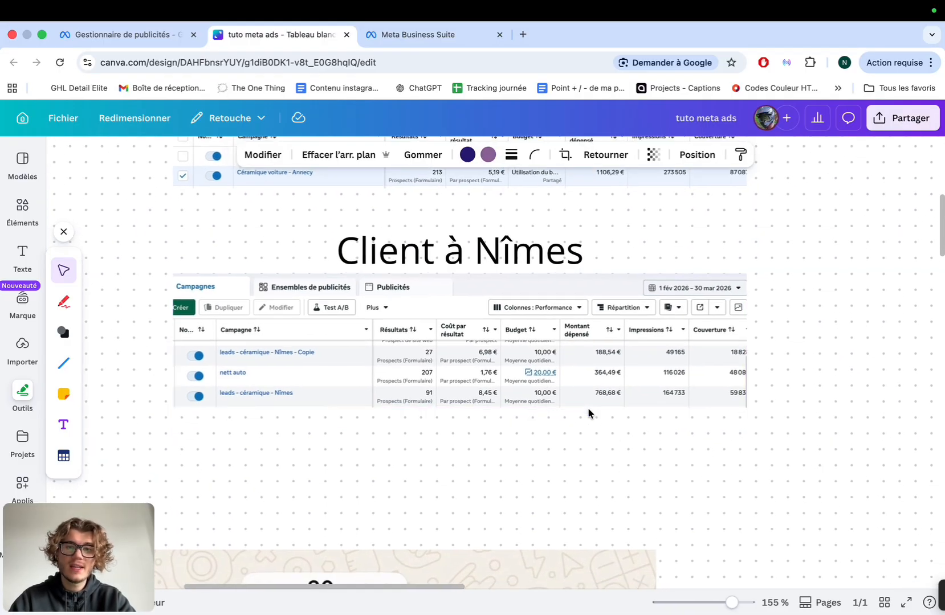
{"action": "scroll", "coordinate": [587, 407], "scroll_direction": "down", "scroll_amount": 10}
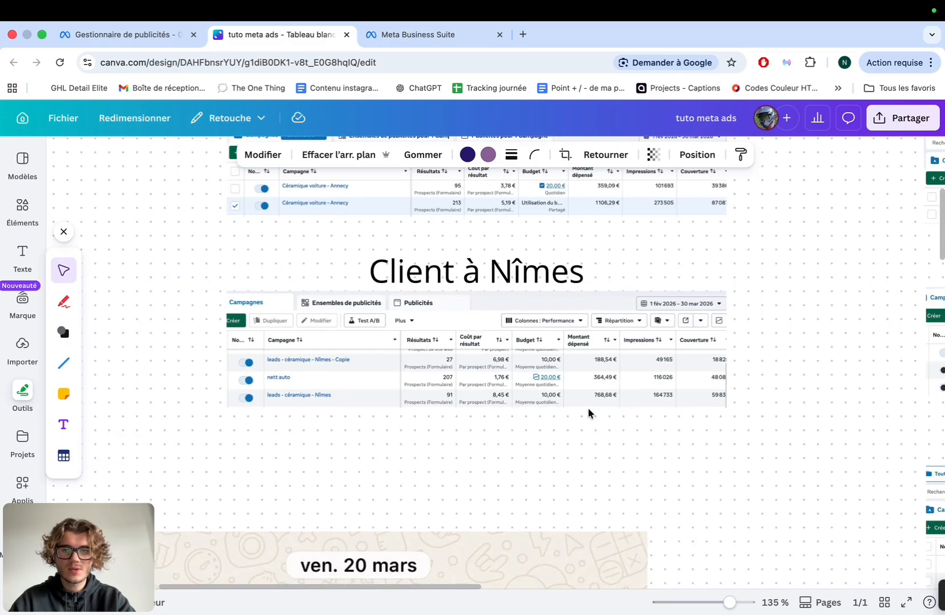
{"action": "scroll", "coordinate": [588, 407], "scroll_direction": "down", "scroll_amount": 3}
{"action": "scroll", "coordinate": [587, 424], "scroll_direction": "down", "scroll_amount": 5}
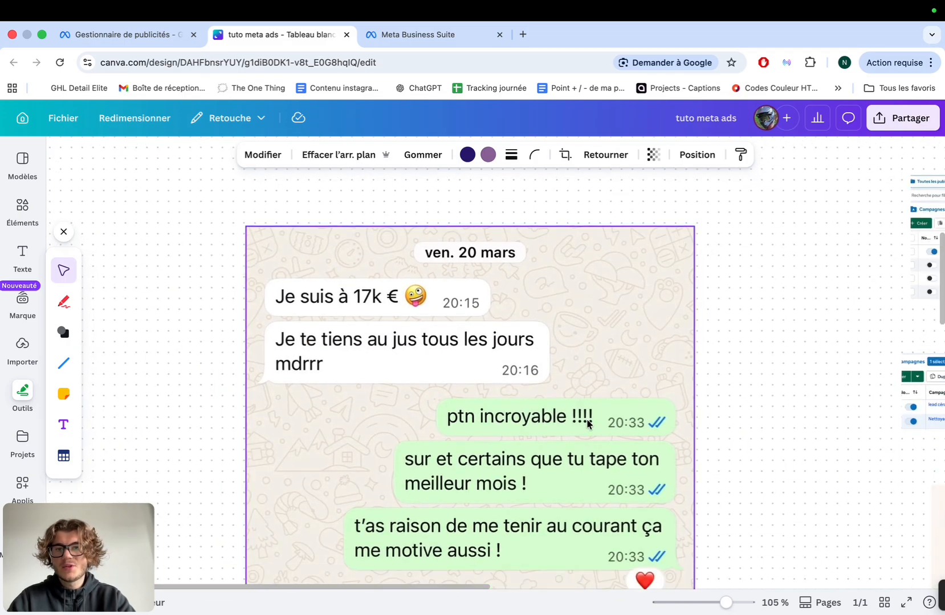
{"action": "scroll", "coordinate": [586, 425], "scroll_direction": "down", "scroll_amount": 7}
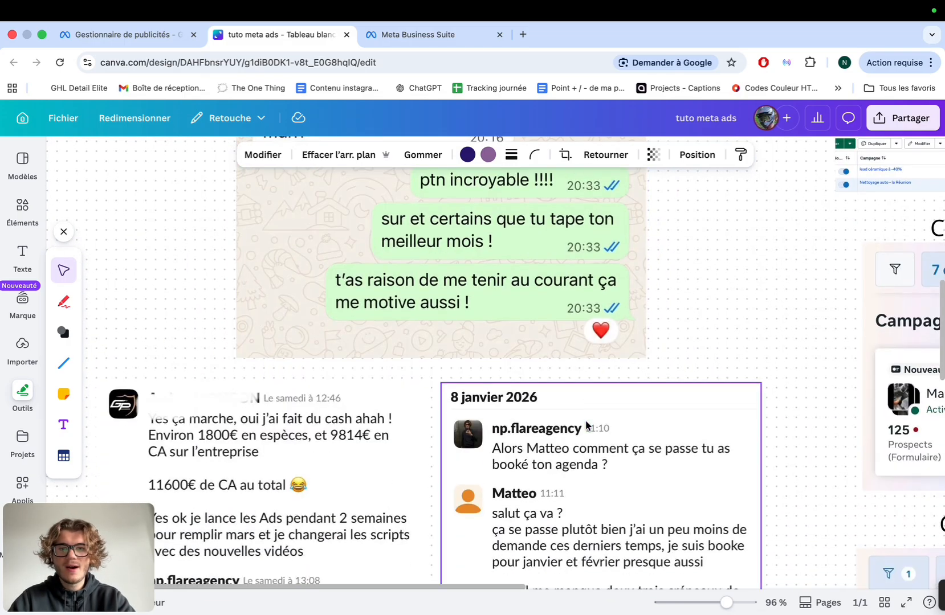
{"action": "scroll", "coordinate": [433, 342], "scroll_direction": "down", "scroll_amount": 1}
{"action": "scroll", "coordinate": [433, 342], "scroll_direction": "left", "scroll_amount": 1}
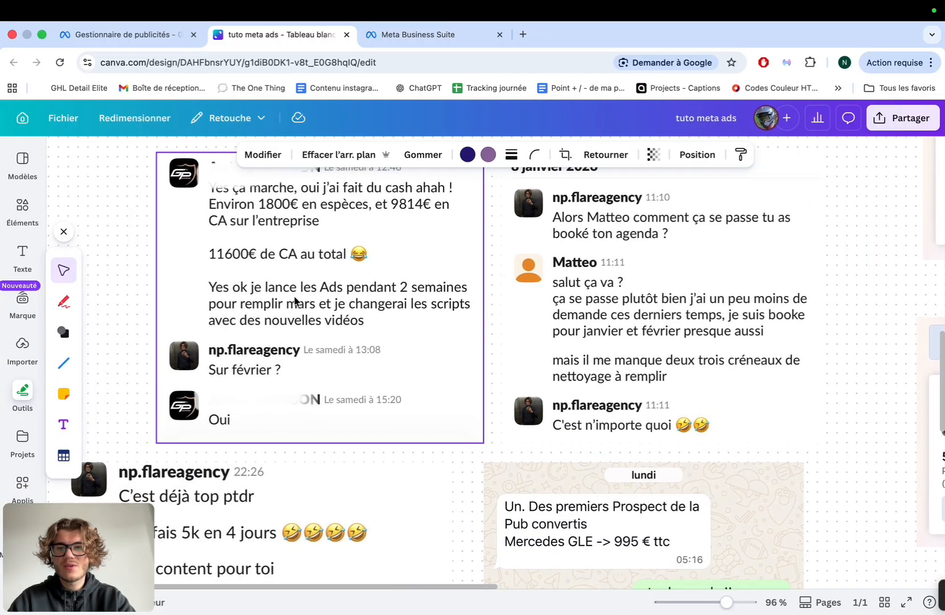
{"action": "scroll", "coordinate": [315, 296], "scroll_direction": "down", "scroll_amount": 2}
{"action": "scroll", "coordinate": [317, 299], "scroll_direction": "down", "scroll_amount": 5}
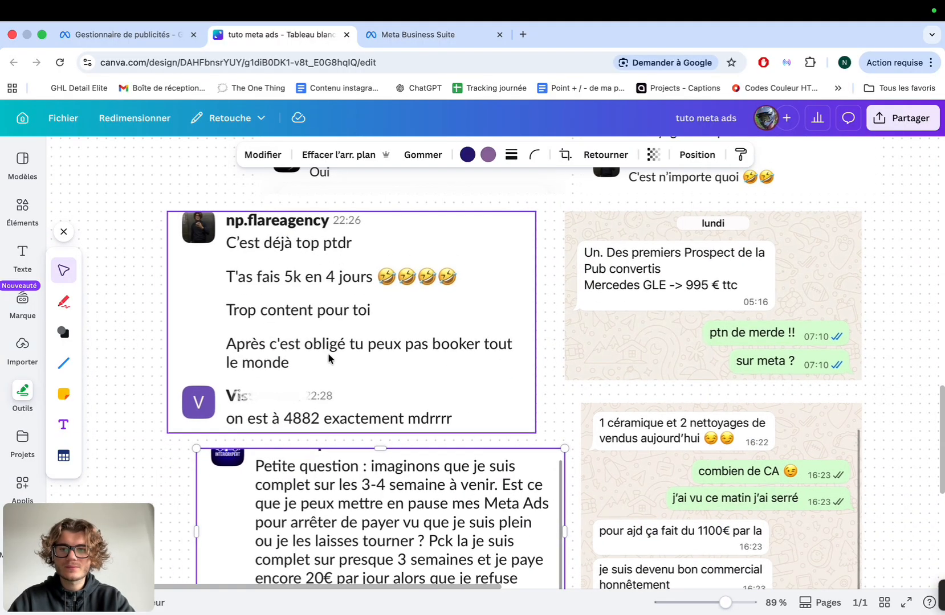
Select the chat screenshots in turn: 5k in 4 days, lundi conversation, today's sales, Petite question
{"action": "left_click", "coordinate": [446, 361]}
{"action": "scroll", "coordinate": [447, 361], "scroll_direction": "right", "scroll_amount": 5}
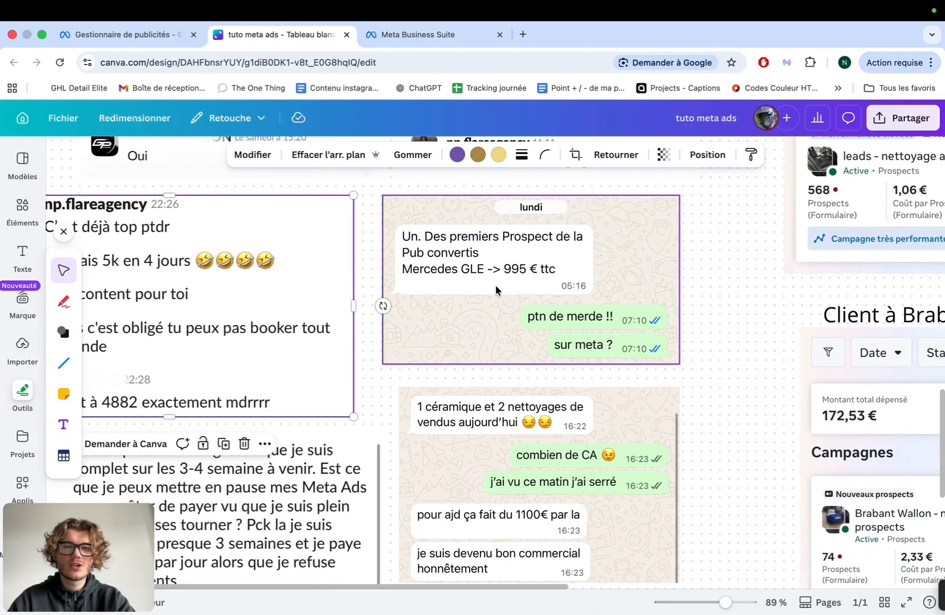
{"action": "left_click", "coordinate": [483, 298]}
{"action": "scroll", "coordinate": [484, 299], "scroll_direction": "down", "scroll_amount": 1}
{"action": "scroll", "coordinate": [484, 299], "scroll_direction": "down", "scroll_amount": 1}
{"action": "scroll", "coordinate": [483, 308], "scroll_direction": "down", "scroll_amount": 2}
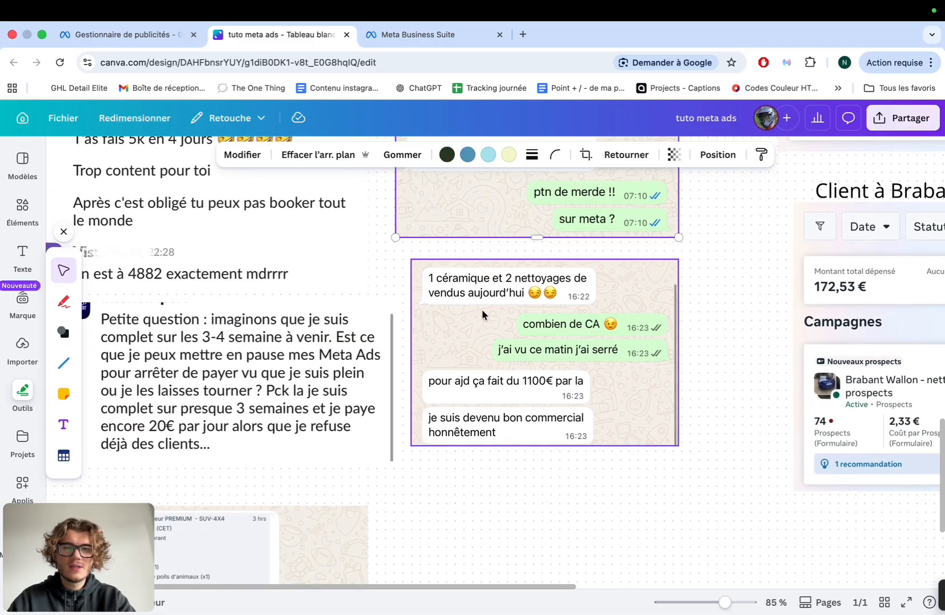
{"action": "left_click", "coordinate": [481, 368]}
{"action": "scroll", "coordinate": [481, 368], "scroll_direction": "left", "scroll_amount": 3}
{"action": "scroll", "coordinate": [481, 368], "scroll_direction": "down", "scroll_amount": 2}
{"action": "left_click", "coordinate": [446, 331]}
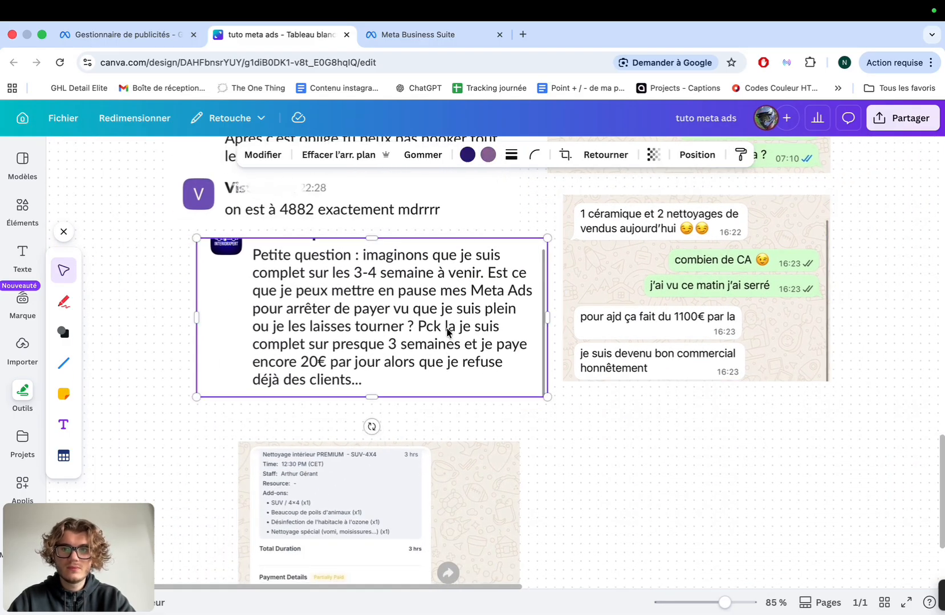
Zoom the board out to about 22% and deselect the chat screenshot
{"action": "scroll", "coordinate": [447, 332], "scroll_direction": "down", "scroll_amount": 1}
{"action": "scroll", "coordinate": [446, 333], "scroll_direction": "down", "scroll_amount": 5}
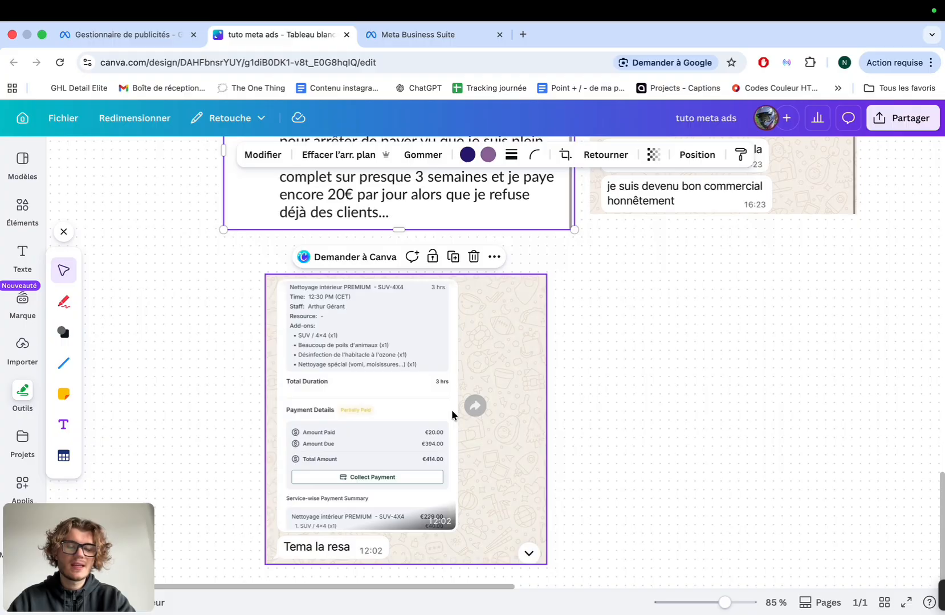
{"action": "scroll", "coordinate": [451, 410], "scroll_direction": "up", "scroll_amount": 5}
{"action": "scroll", "coordinate": [450, 410], "scroll_direction": "left", "scroll_amount": 3}
{"action": "scroll", "coordinate": [451, 410], "scroll_direction": "down", "scroll_amount": 1}
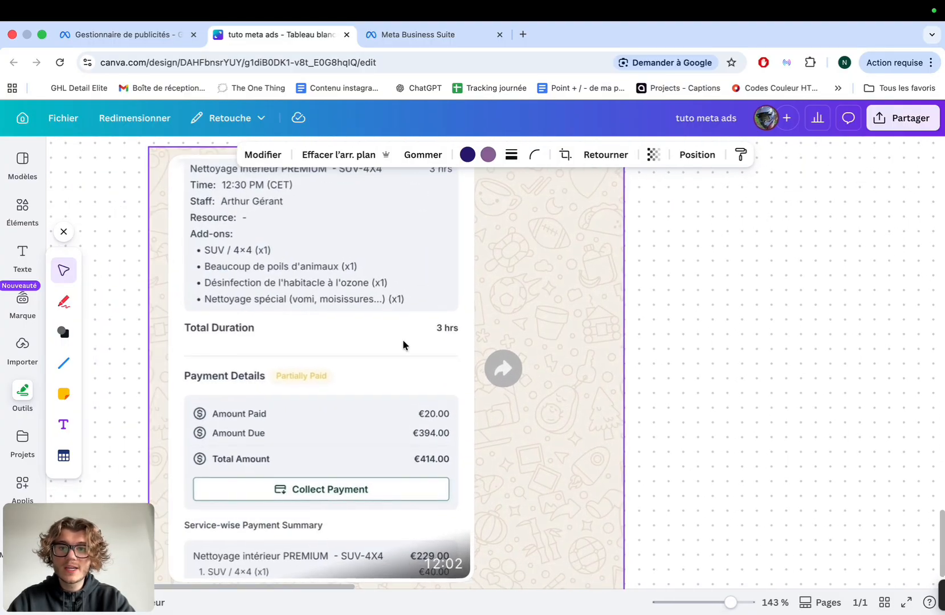
{"action": "scroll", "coordinate": [396, 339], "scroll_direction": "up", "scroll_amount": 1}
{"action": "scroll", "coordinate": [397, 339], "scroll_direction": "down", "scroll_amount": 10}
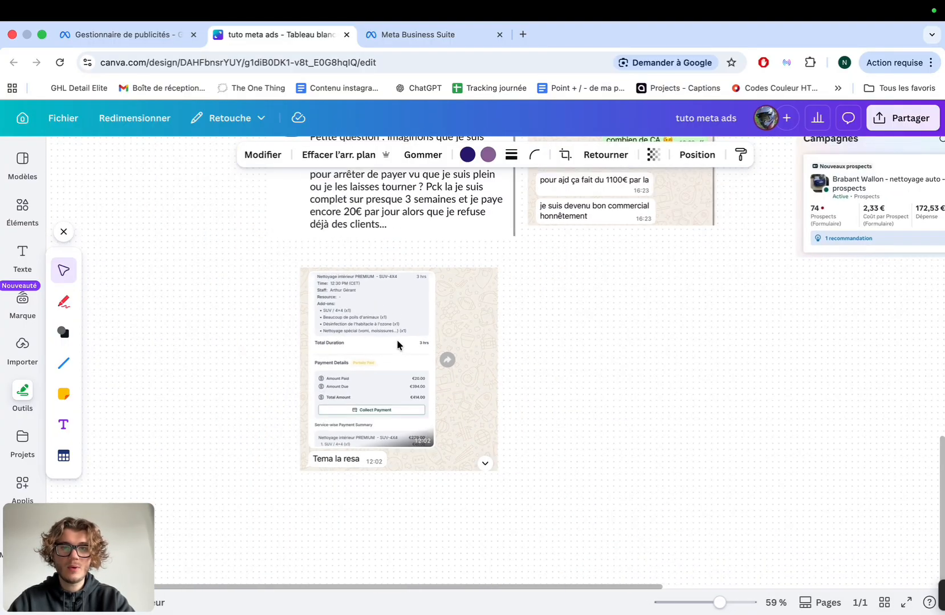
{"action": "scroll", "coordinate": [396, 339], "scroll_direction": "down", "scroll_amount": 2}
{"action": "scroll", "coordinate": [396, 339], "scroll_direction": "up", "scroll_amount": 8}
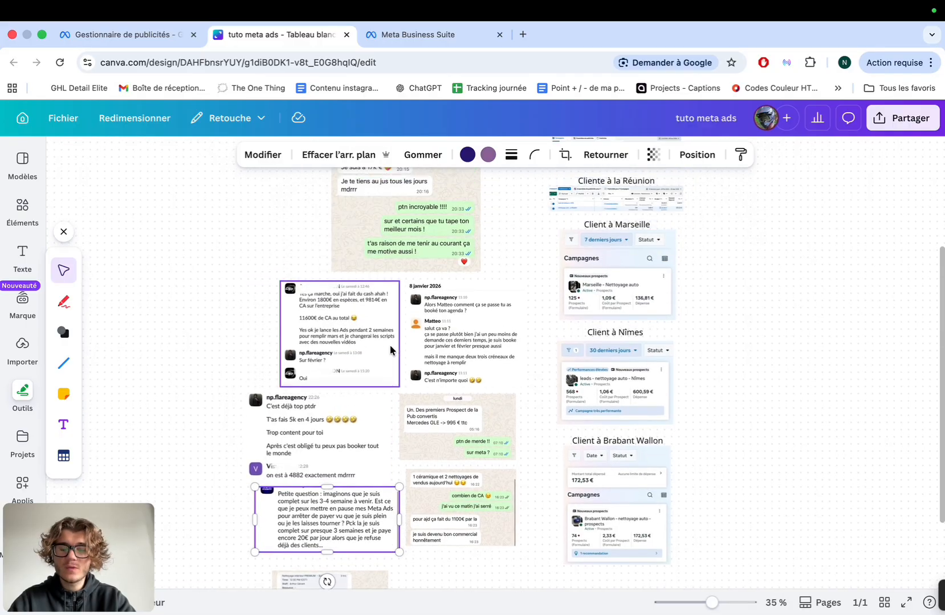
{"action": "scroll", "coordinate": [390, 350], "scroll_direction": "down", "scroll_amount": 2}
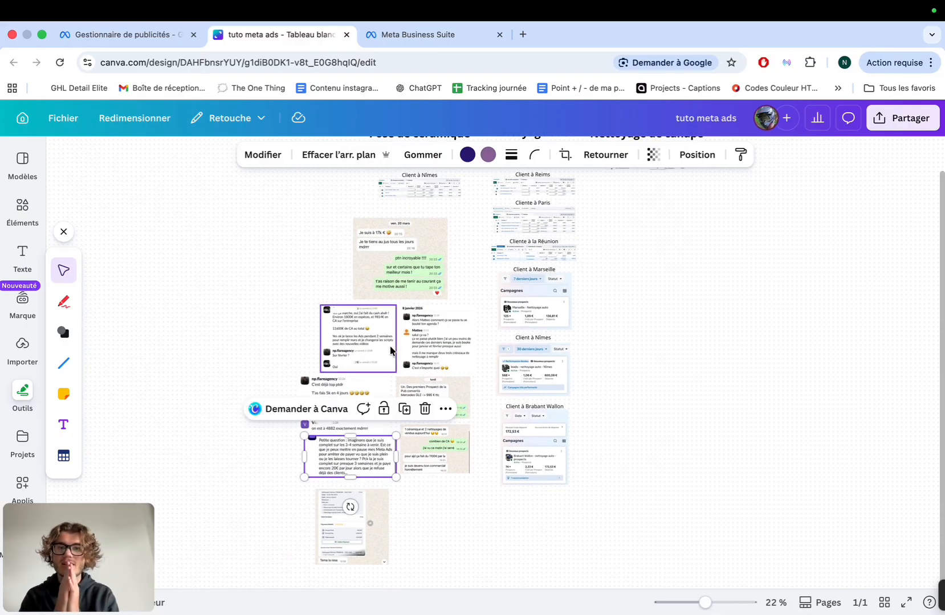
{"action": "left_click", "coordinate": [651, 335]}
{"action": "scroll", "coordinate": [651, 336], "scroll_direction": "up", "scroll_amount": 2}
From Meta Business Suite, open Gestionnaire de publicités' Campagnes list in a new tab
{"action": "left_click", "coordinate": [165, 34]}
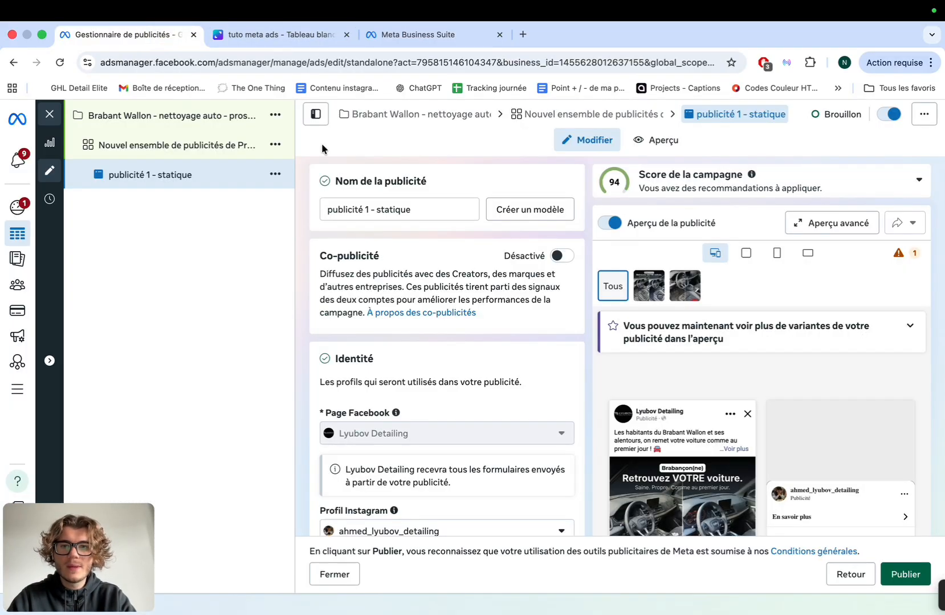
{"action": "left_click", "coordinate": [399, 37]}
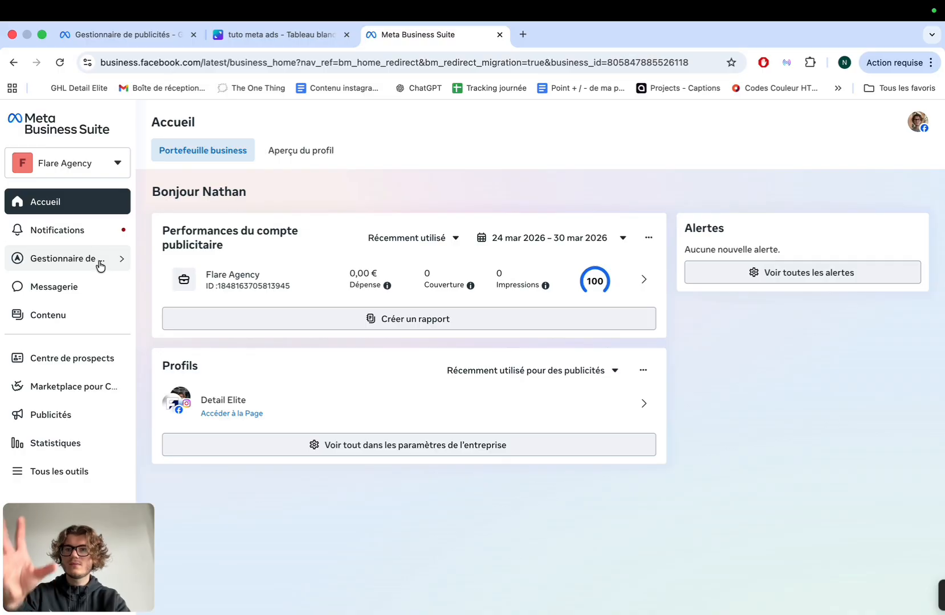
{"action": "left_click", "coordinate": [63, 262]}
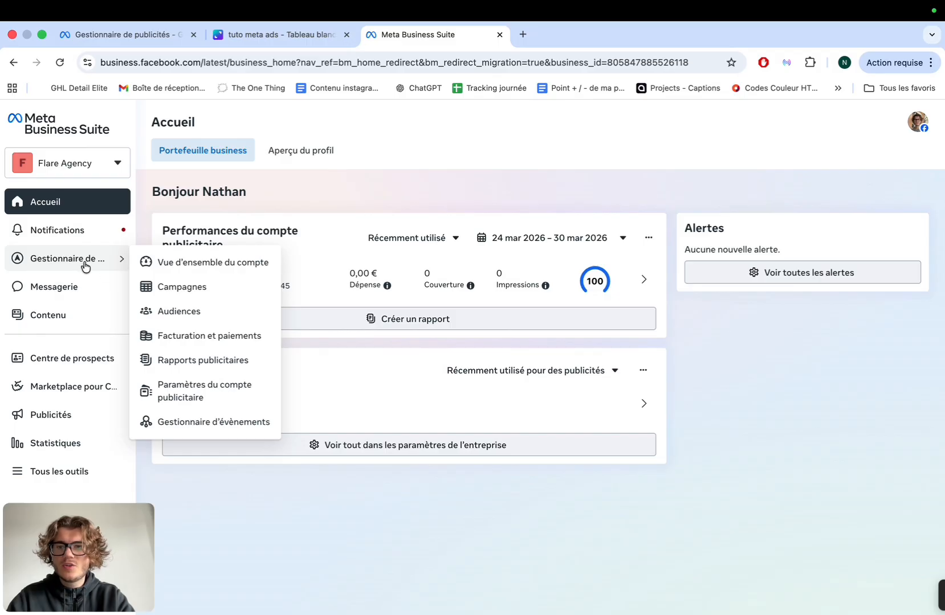
{"action": "left_click", "coordinate": [183, 287]}
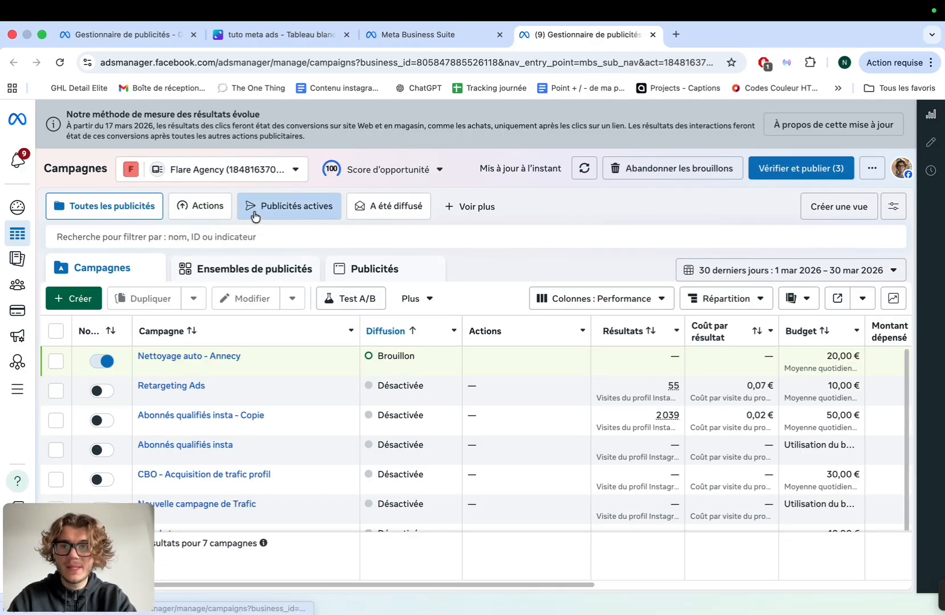
Create a new campaign with the Prospects objective using the manual lead campaign setup
{"action": "left_click", "coordinate": [80, 298]}
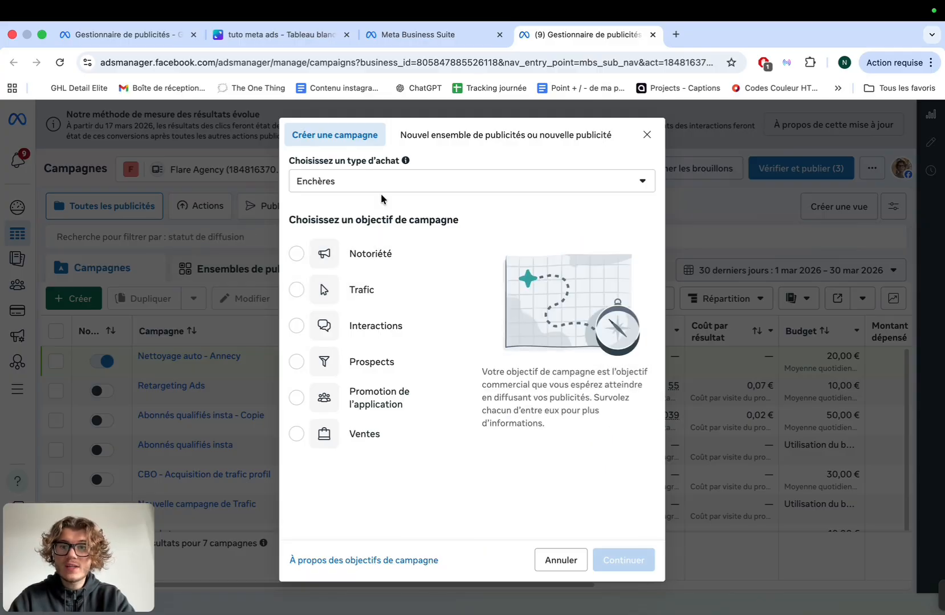
{"action": "left_click", "coordinate": [296, 363]}
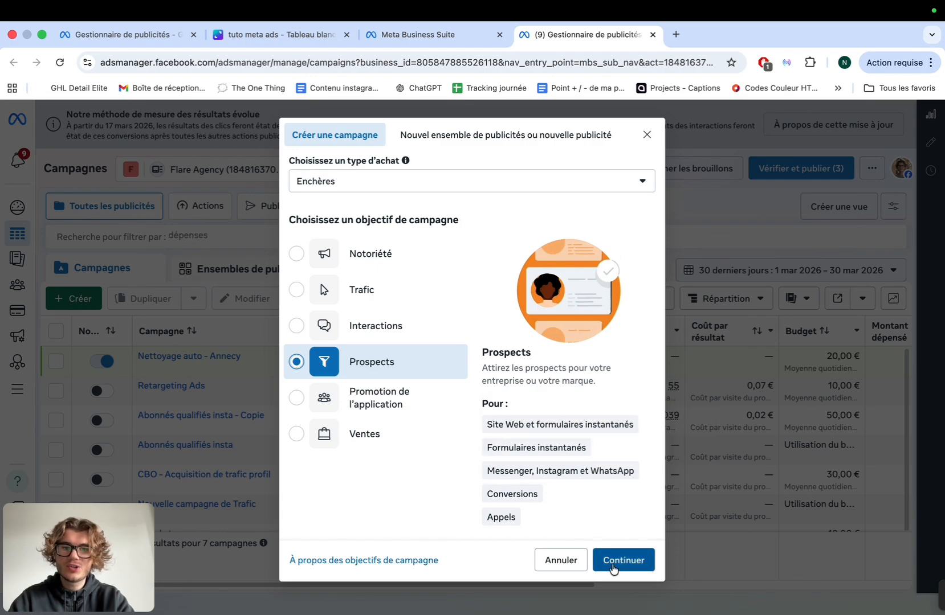
{"action": "left_click", "coordinate": [622, 562]}
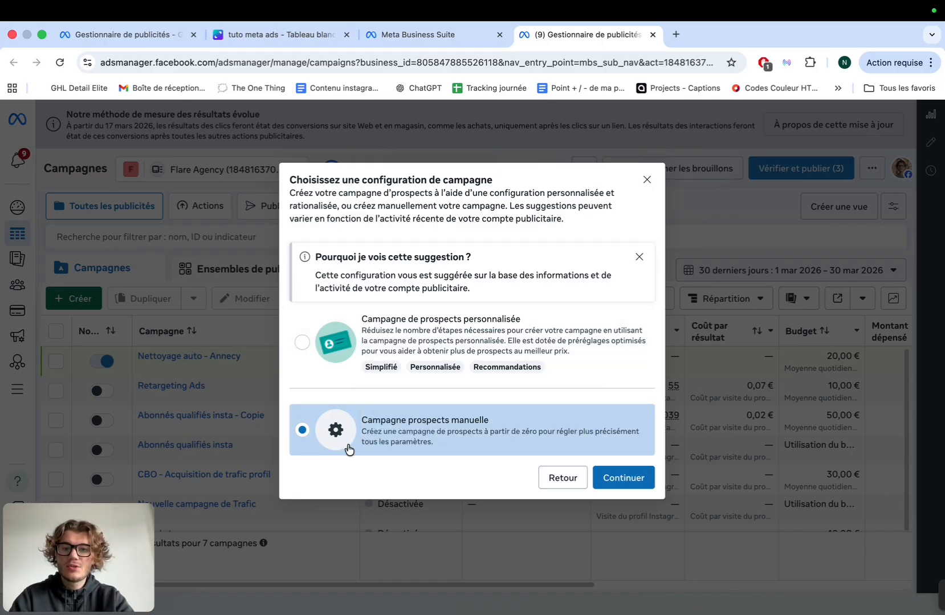
{"action": "left_click", "coordinate": [607, 479]}
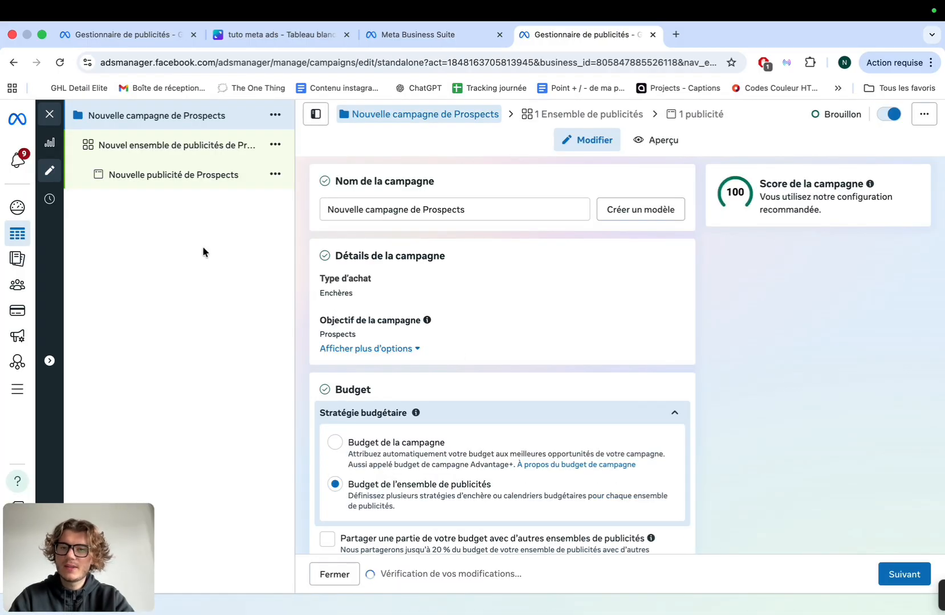
Reuse the 'Nettoyage auto - Annecy' name, replacing Annecy with Lyon
{"action": "left_click", "coordinate": [415, 212]}
{"action": "type", "text": "Nett"}
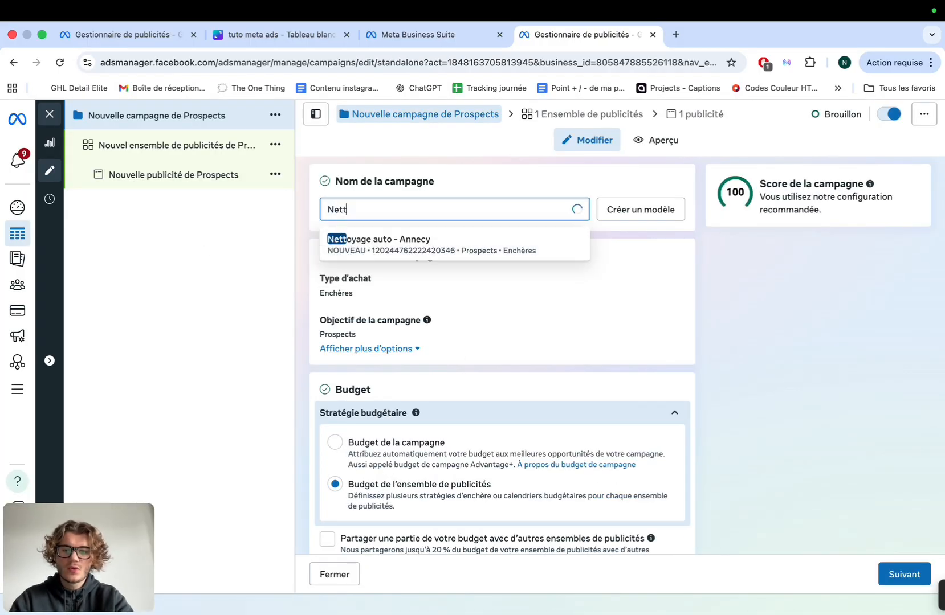
{"action": "type", "text": "oy"}
{"action": "left_click", "coordinate": [420, 244]}
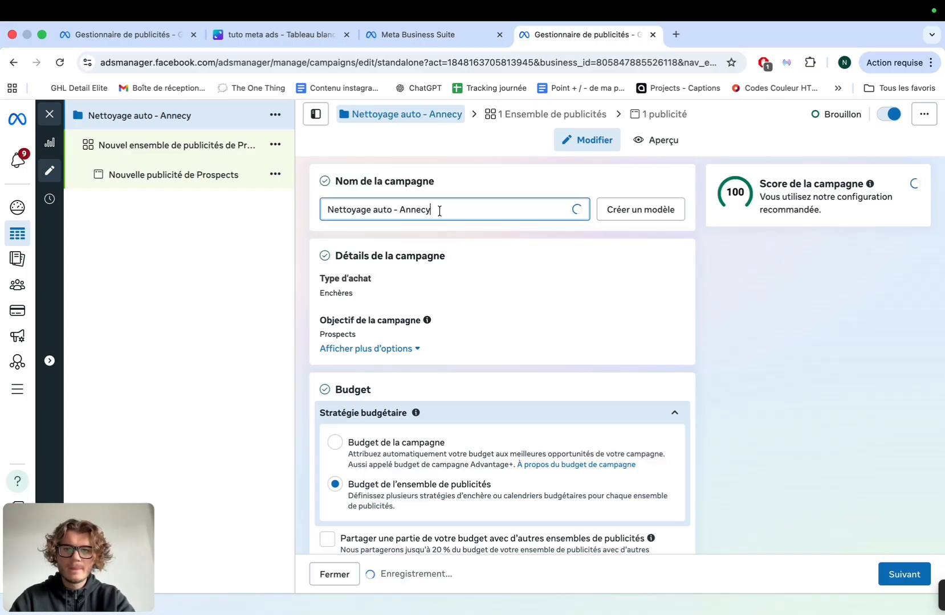
{"action": "key", "text": "BackSpace"}
{"action": "key", "text": "BackSpace"}
{"action": "key", "text": "BackSpace"}
{"action": "key", "text": "BackSpace"}
{"action": "key", "text": "BackSpace"}
{"action": "key", "text": "BackSpace"}
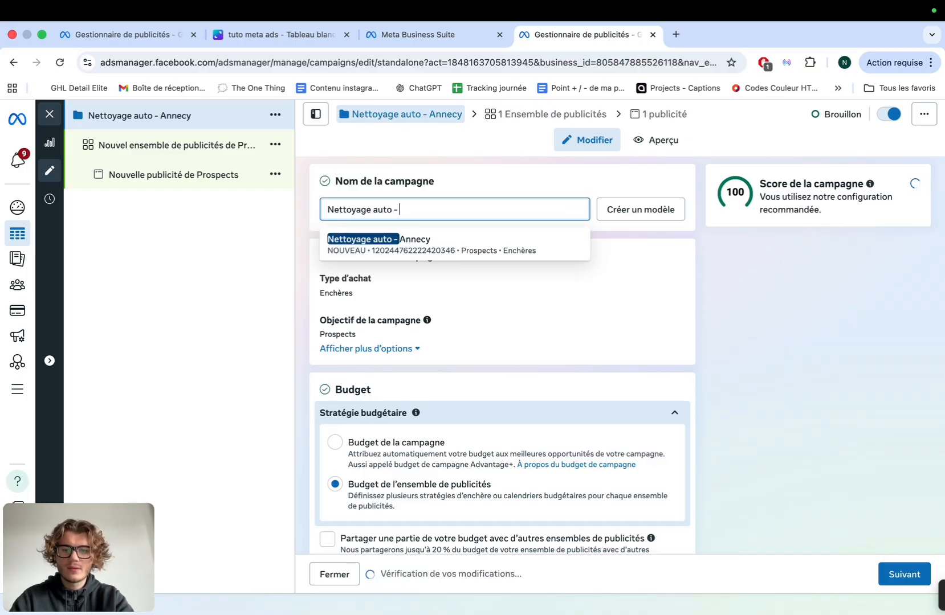
{"action": "type", "text": "Lyon"}
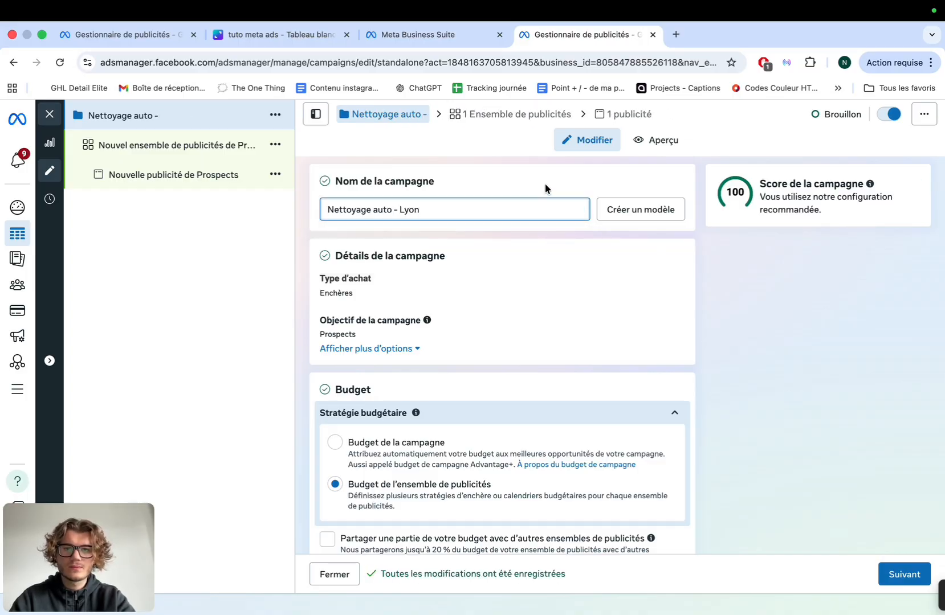
{"action": "left_click", "coordinate": [545, 183]}
{"action": "scroll", "coordinate": [531, 281], "scroll_direction": "down", "scroll_amount": 1}
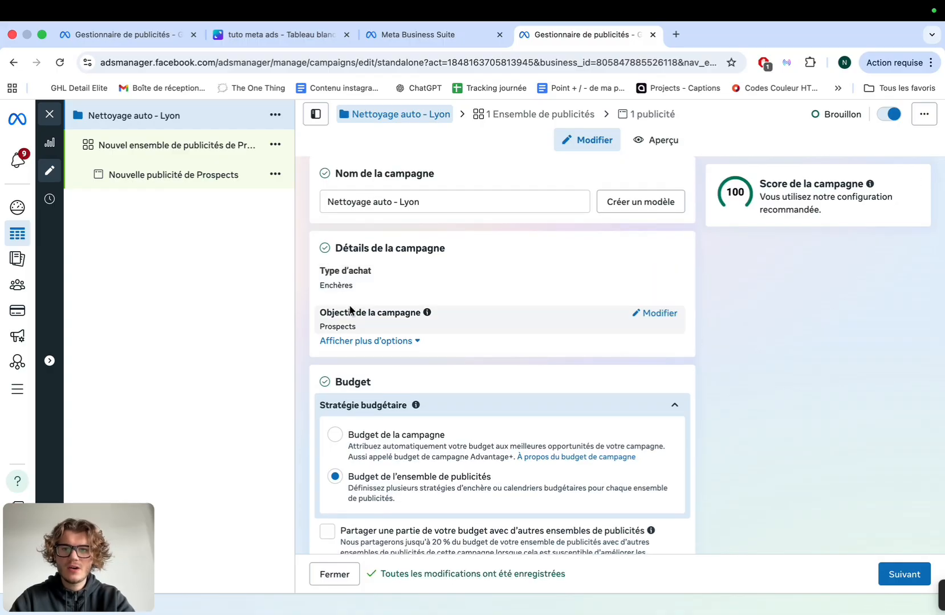
Switch to a campaign-level budget of 20,00 € daily and continue to the ad set
{"action": "scroll", "coordinate": [350, 311], "scroll_direction": "down", "scroll_amount": 2}
{"action": "left_click", "coordinate": [334, 399]}
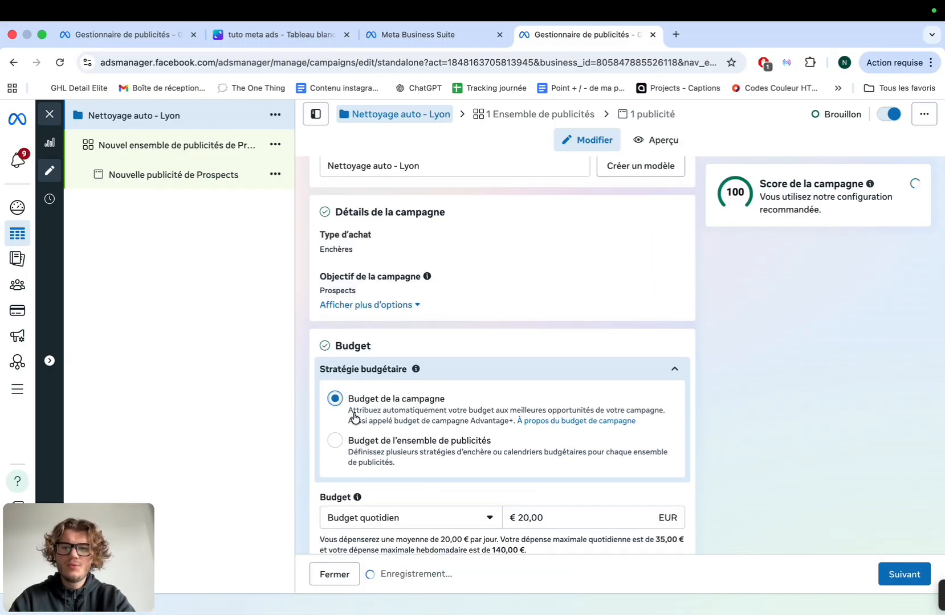
{"action": "scroll", "coordinate": [515, 456], "scroll_direction": "down", "scroll_amount": 3}
{"action": "scroll", "coordinate": [546, 458], "scroll_direction": "down", "scroll_amount": 3}
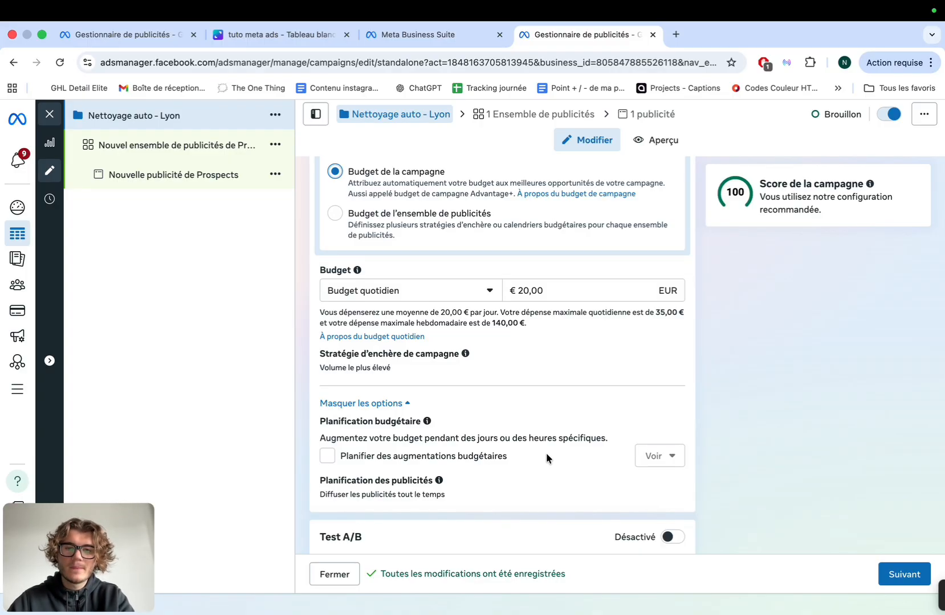
{"action": "scroll", "coordinate": [547, 456], "scroll_direction": "down", "scroll_amount": 4}
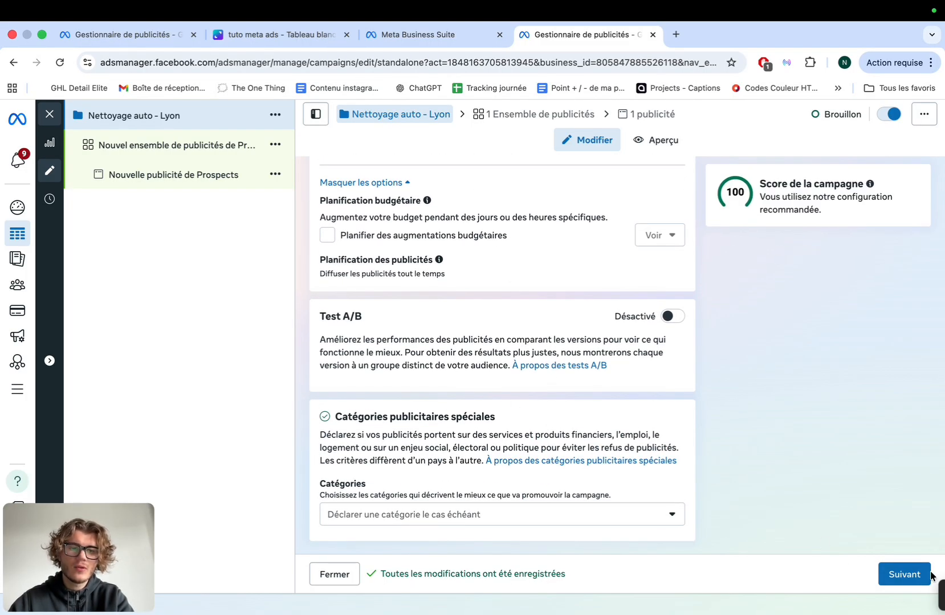
{"action": "left_click", "coordinate": [904, 575]}
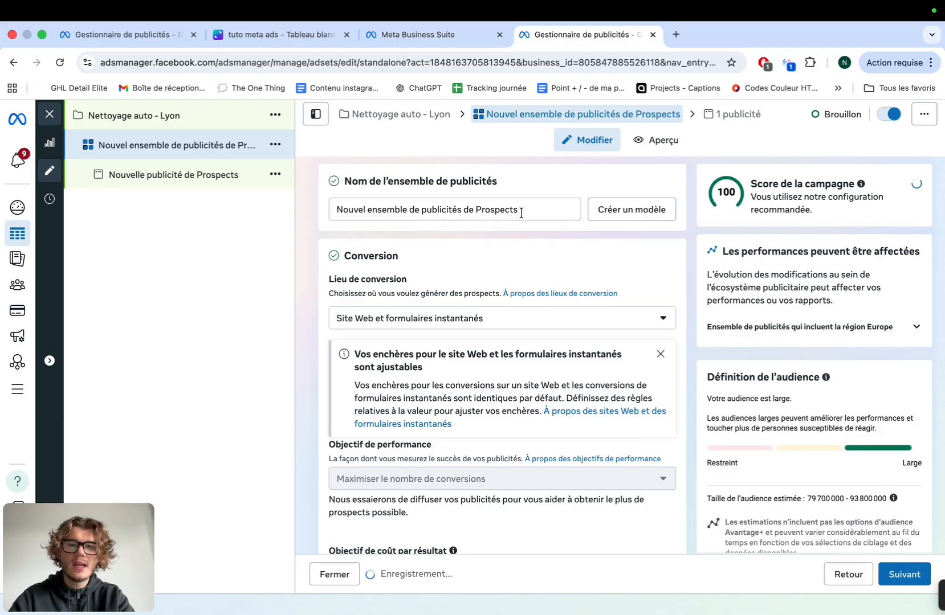
Rename the ad set to 'Adset 1 bis'
{"action": "triple_click", "coordinate": [520, 213]}
{"action": "type", "text": "Adse"}
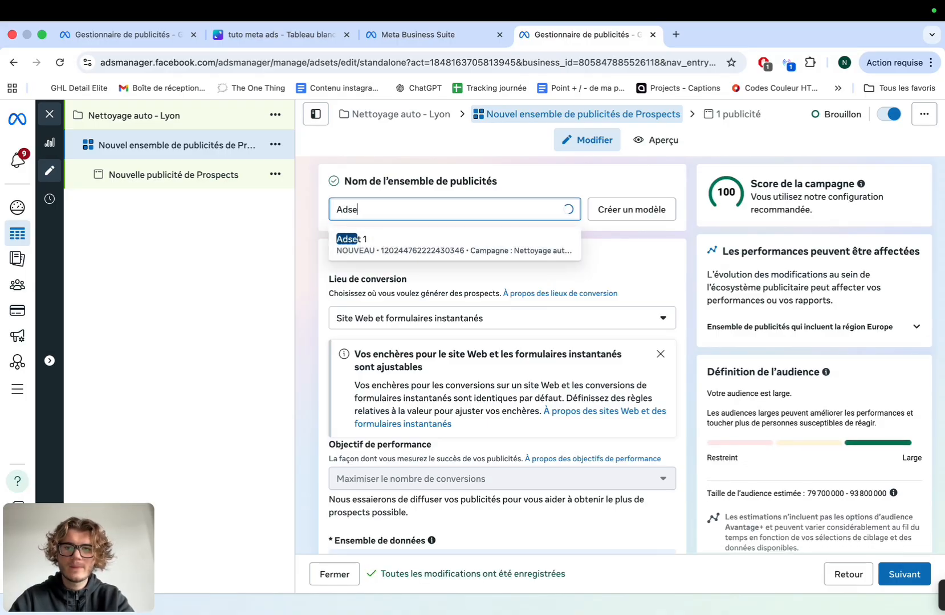
{"action": "type", "text": "t 11 bis"}
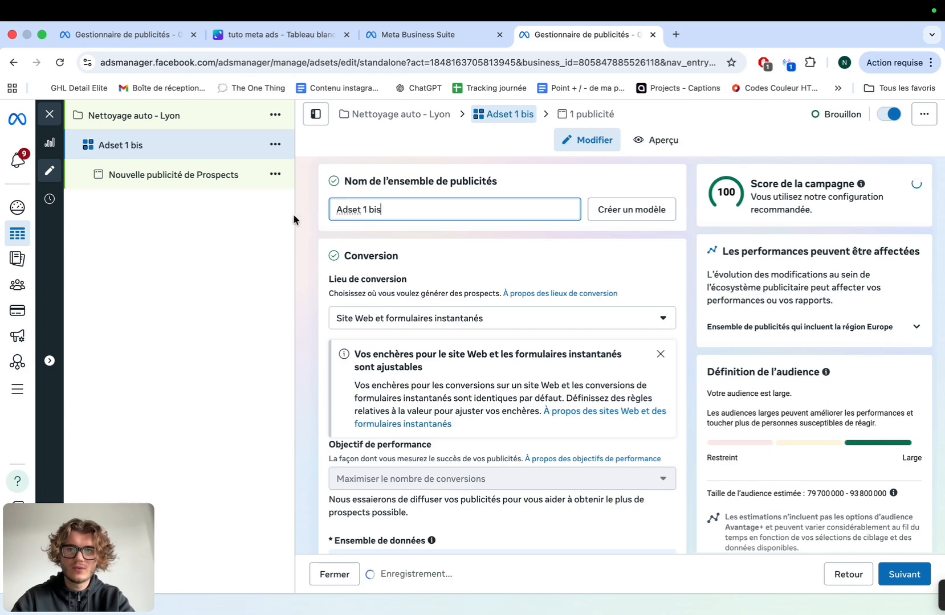
{"action": "scroll", "coordinate": [315, 235], "scroll_direction": "down", "scroll_amount": 1}
{"action": "scroll", "coordinate": [315, 236], "scroll_direction": "up", "scroll_amount": 1}
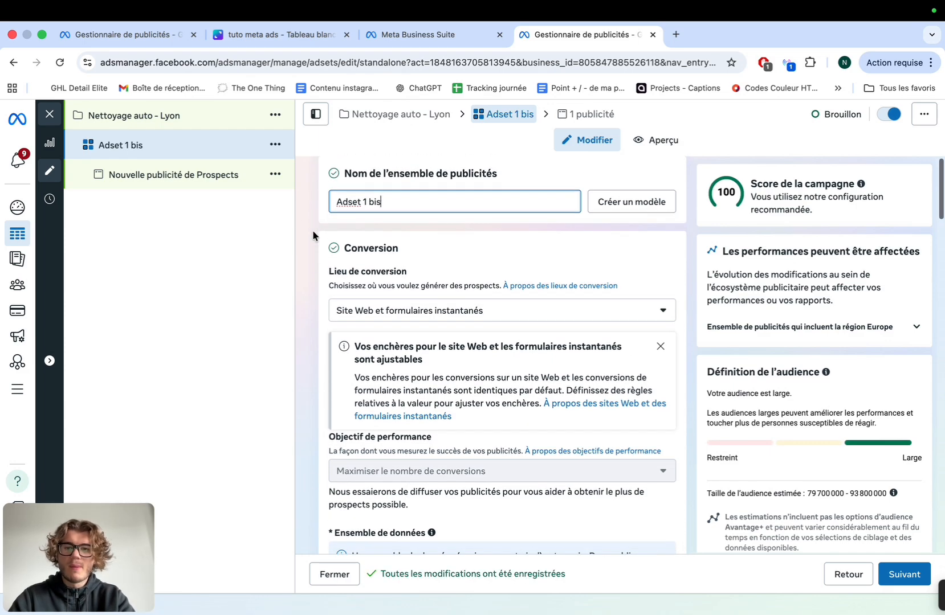
{"action": "scroll", "coordinate": [315, 237], "scroll_direction": "down", "scroll_amount": 1}
{"action": "scroll", "coordinate": [312, 234], "scroll_direction": "down", "scroll_amount": 1}
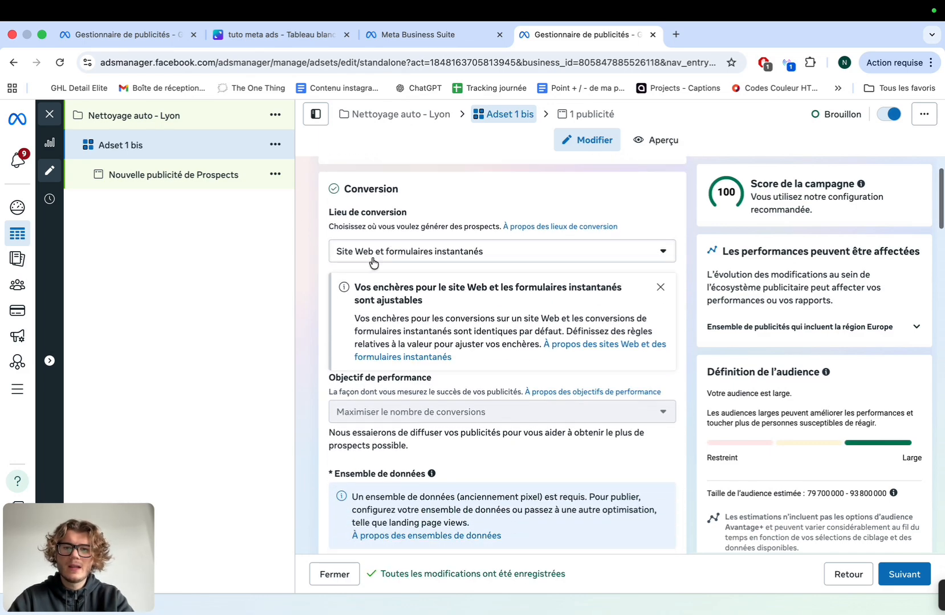
Set the conversion location to Formulaires instantanés only and keep Detail Elite as the Page
{"action": "left_click", "coordinate": [376, 260]}
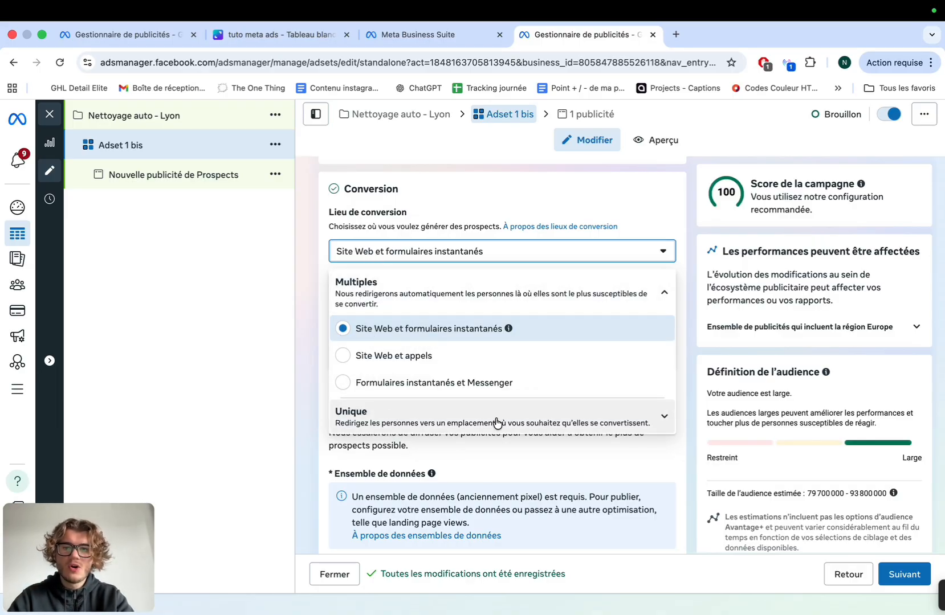
{"action": "left_click", "coordinate": [587, 424]}
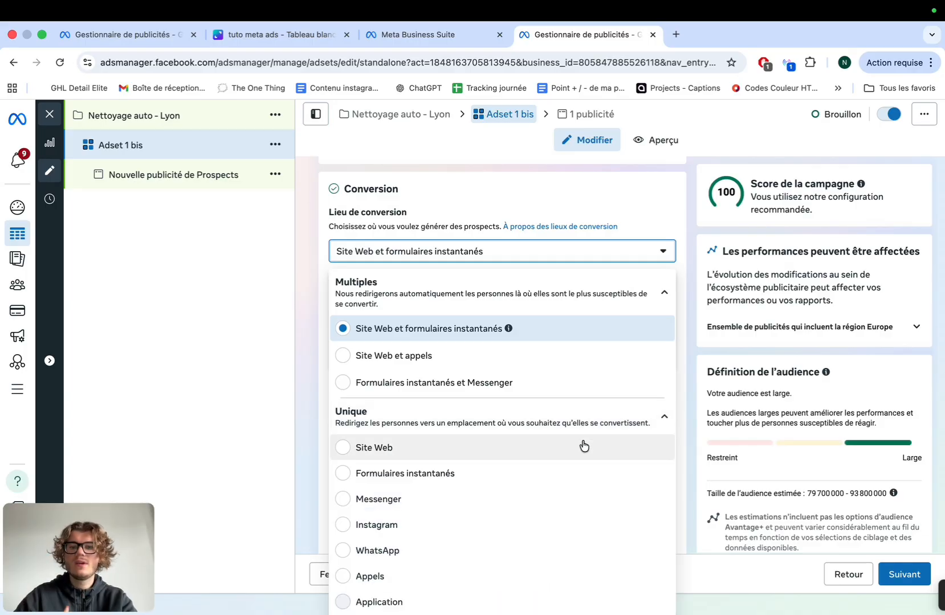
{"action": "left_click", "coordinate": [466, 475]}
{"action": "scroll", "coordinate": [329, 401], "scroll_direction": "down", "scroll_amount": 1}
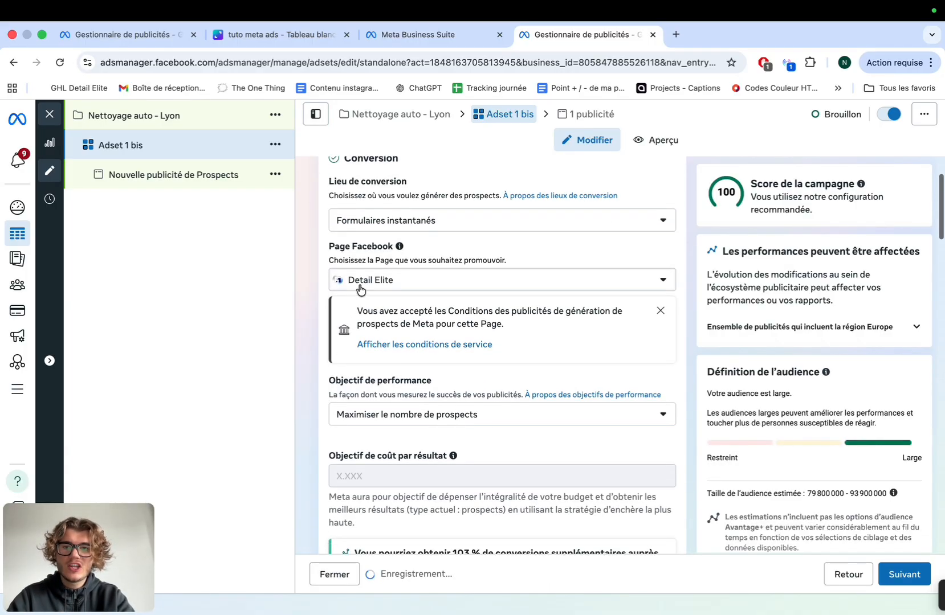
{"action": "scroll", "coordinate": [365, 285], "scroll_direction": "down", "scroll_amount": 1}
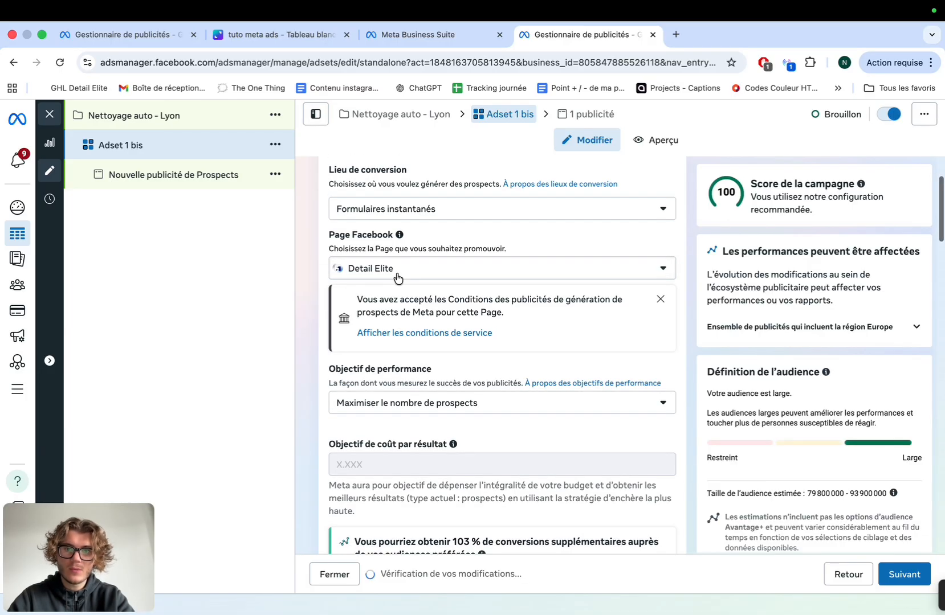
{"action": "left_click", "coordinate": [397, 273]}
{"action": "left_click", "coordinate": [397, 274]}
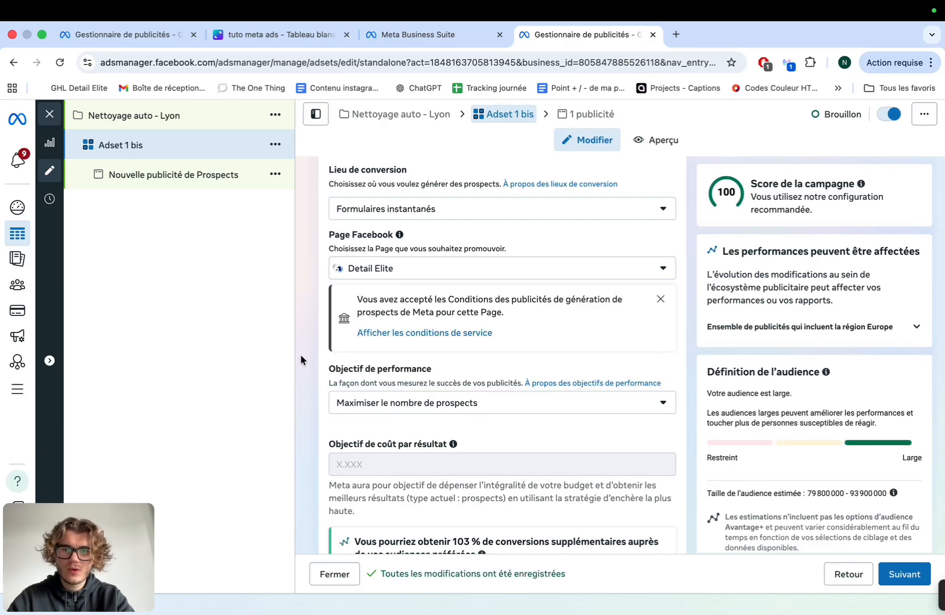
{"action": "scroll", "coordinate": [300, 357], "scroll_direction": "down", "scroll_amount": 10}
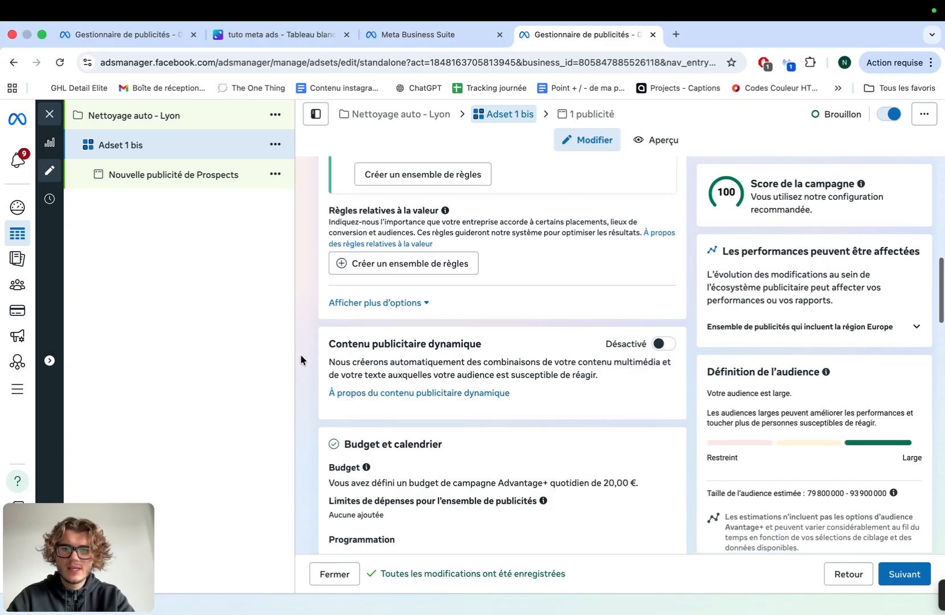
{"action": "scroll", "coordinate": [300, 358], "scroll_direction": "down", "scroll_amount": 5}
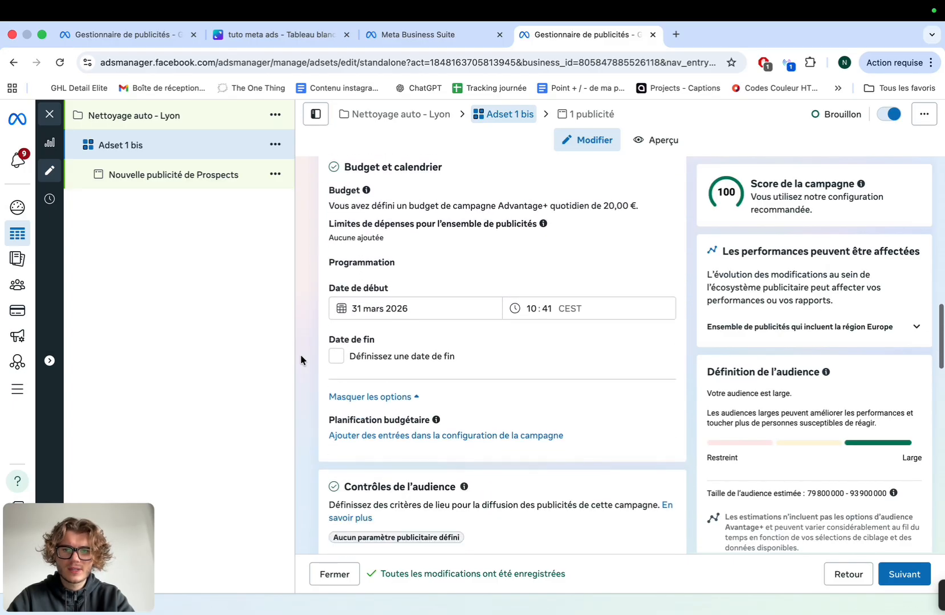
{"action": "scroll", "coordinate": [301, 355], "scroll_direction": "down", "scroll_amount": 4}
Replace Belgique, Canada, France and Luxembourg with Lyon, Rhône-Alpes as the targeted location
{"action": "mouse_move", "coordinate": [378, 376]}
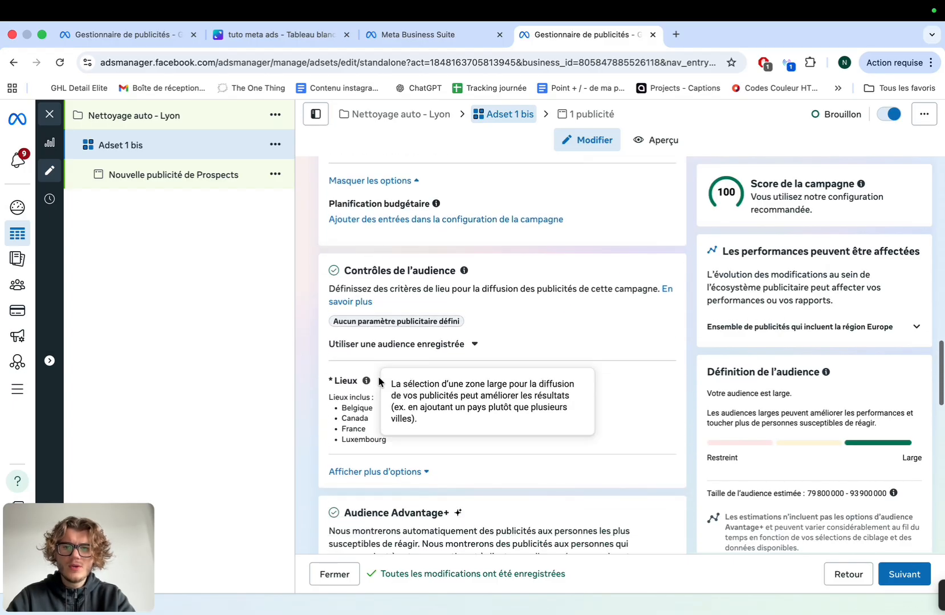
{"action": "left_click", "coordinate": [653, 386]}
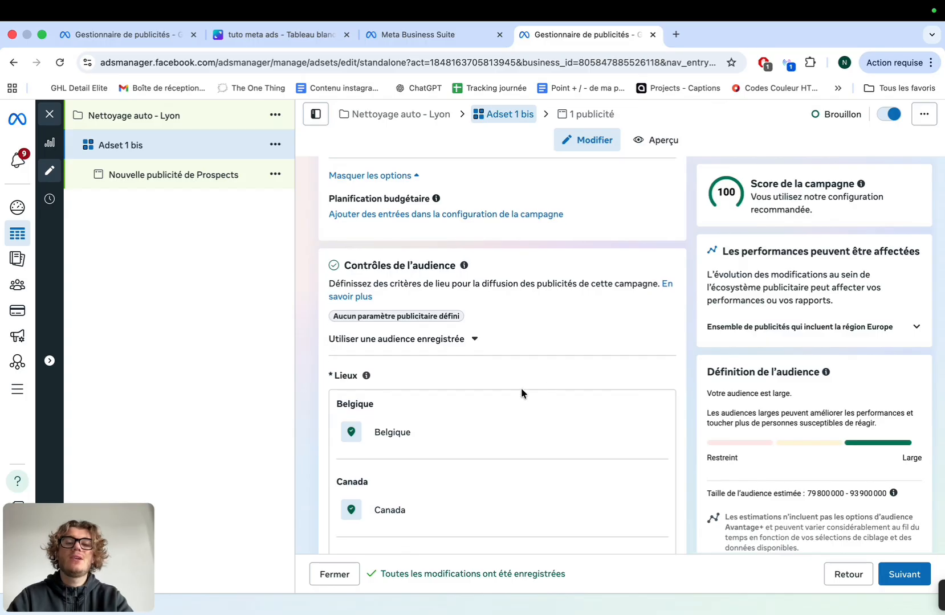
{"action": "scroll", "coordinate": [521, 388], "scroll_direction": "down", "scroll_amount": 1}
{"action": "left_click", "coordinate": [659, 375]}
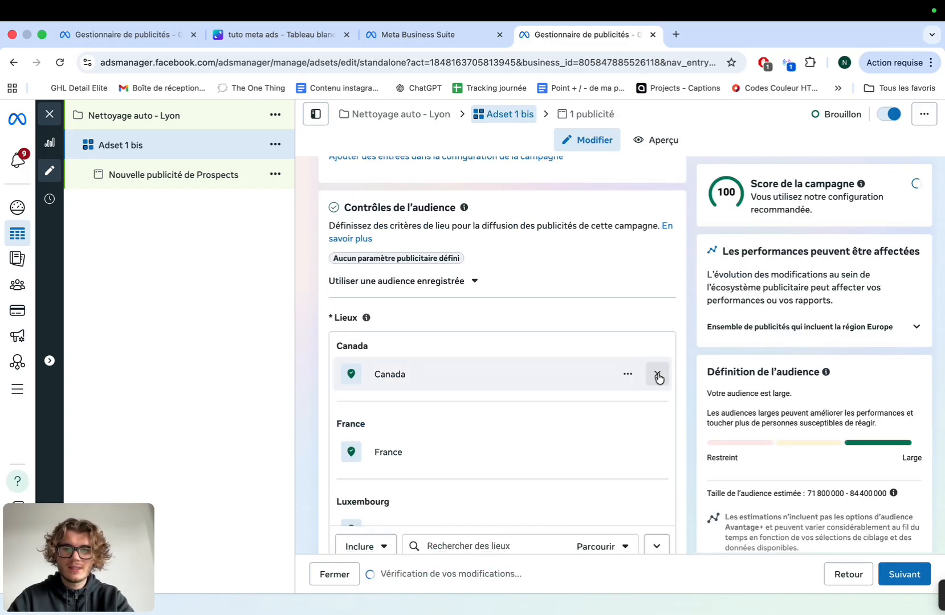
{"action": "left_click", "coordinate": [658, 376]}
{"action": "left_click", "coordinate": [658, 377]}
{"action": "left_click", "coordinate": [510, 418]}
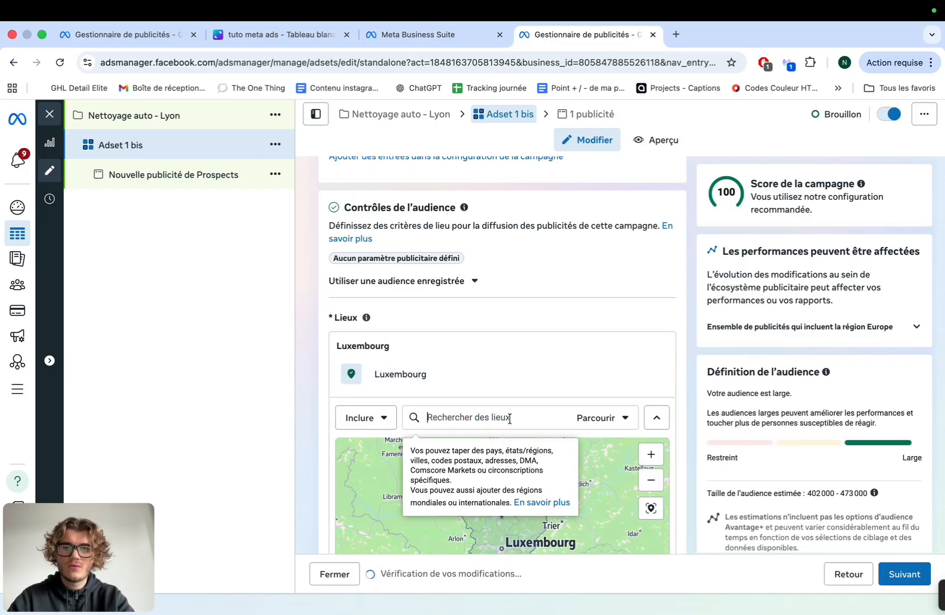
{"action": "type", "text": "lyon"}
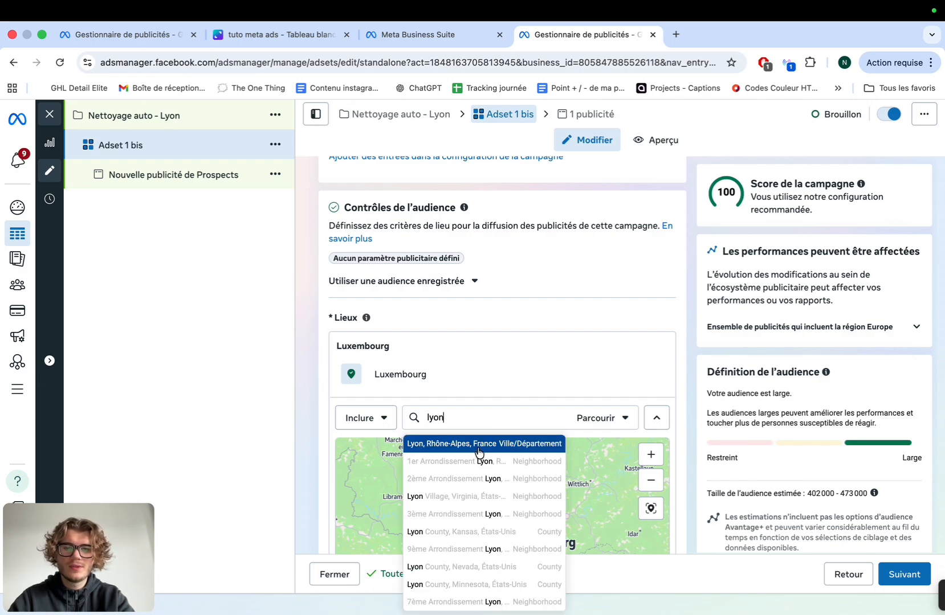
{"action": "left_click", "coordinate": [479, 450]}
{"action": "scroll", "coordinate": [520, 429], "scroll_direction": "down", "scroll_amount": 2}
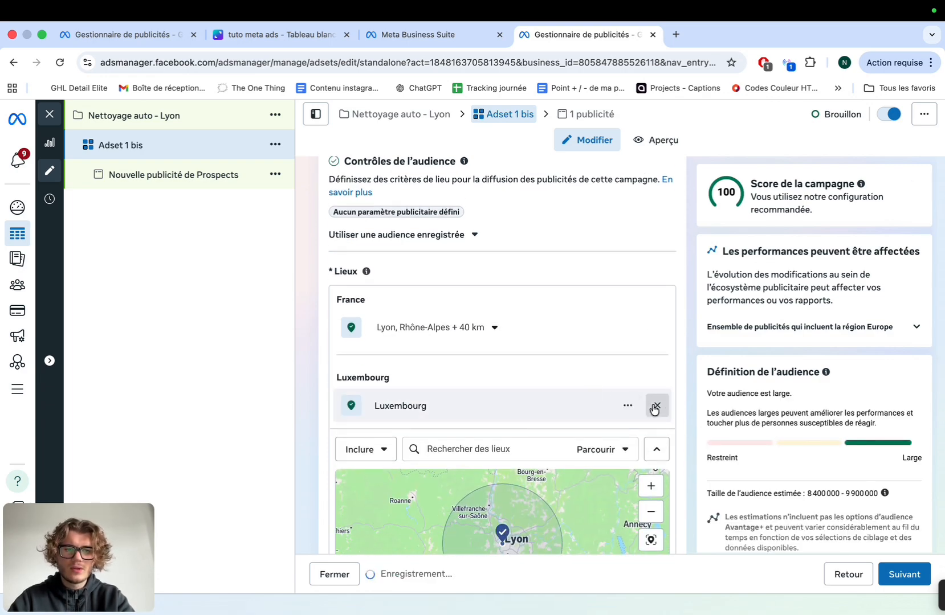
{"action": "left_click", "coordinate": [655, 407]}
Set the radius around Lyon to 25 km
{"action": "scroll", "coordinate": [555, 427], "scroll_direction": "up", "scroll_amount": 5}
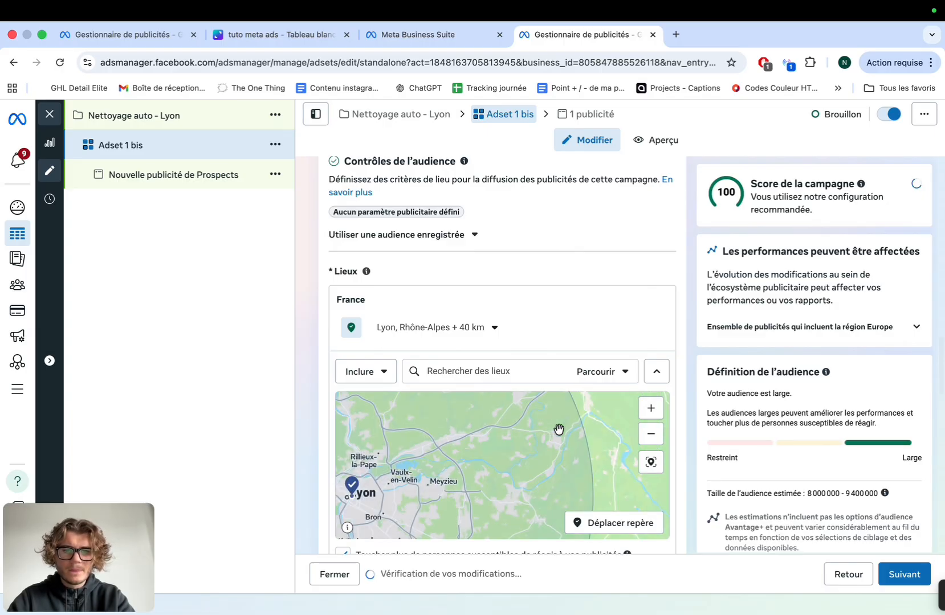
{"action": "scroll", "coordinate": [559, 430], "scroll_direction": "down", "scroll_amount": 5}
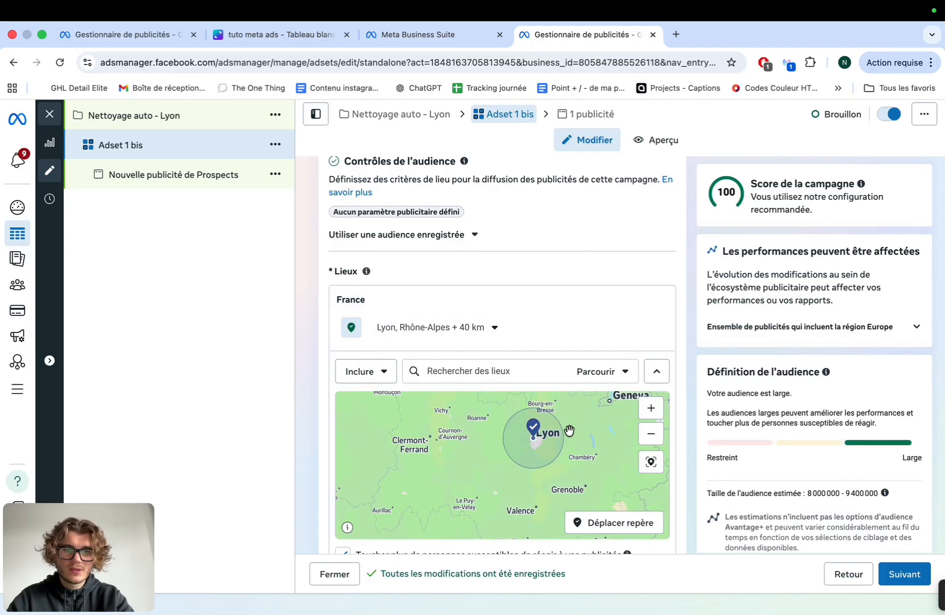
{"action": "scroll", "coordinate": [569, 431], "scroll_direction": "up", "scroll_amount": 5}
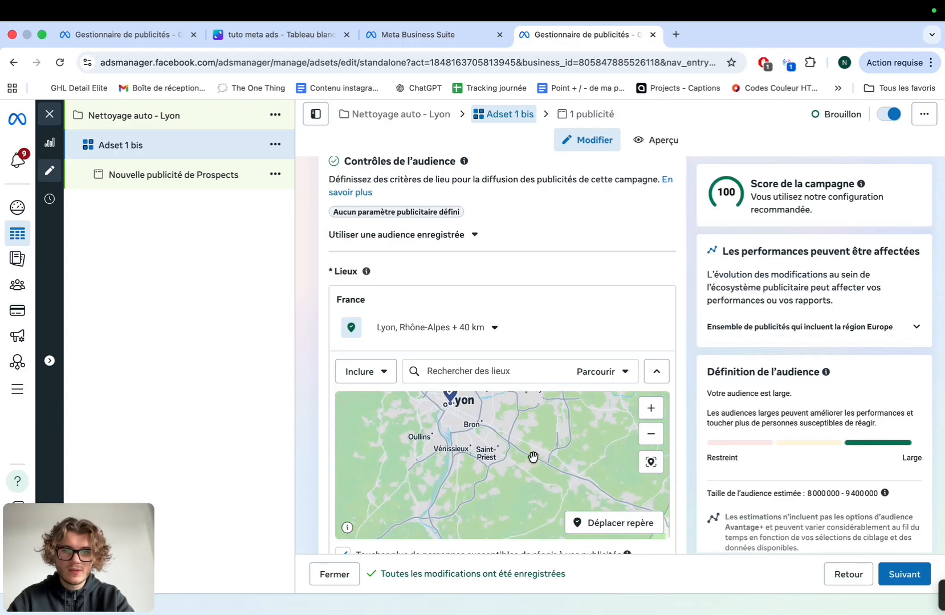
{"action": "left_click", "coordinate": [651, 434]}
{"action": "left_click", "coordinate": [651, 434]}
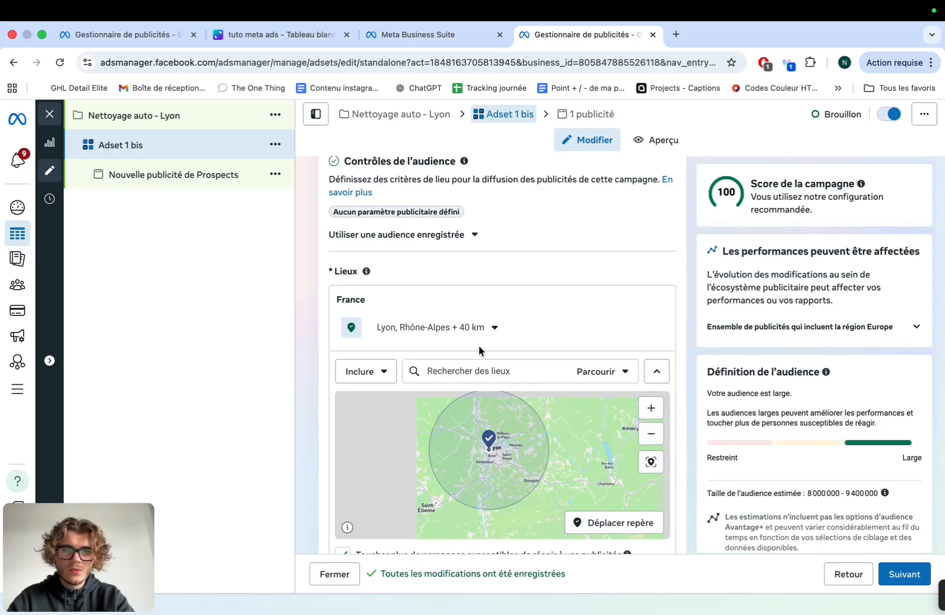
{"action": "left_click", "coordinate": [493, 329]}
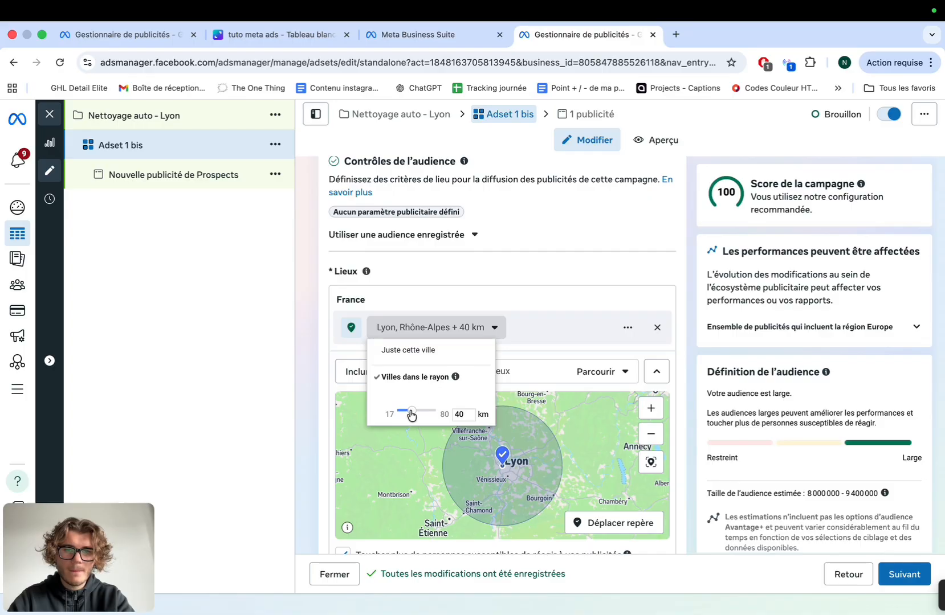
{"action": "left_click_drag", "start_coordinate": [411, 416], "coordinate": [408, 416]}
{"action": "left_click", "coordinate": [771, 465]}
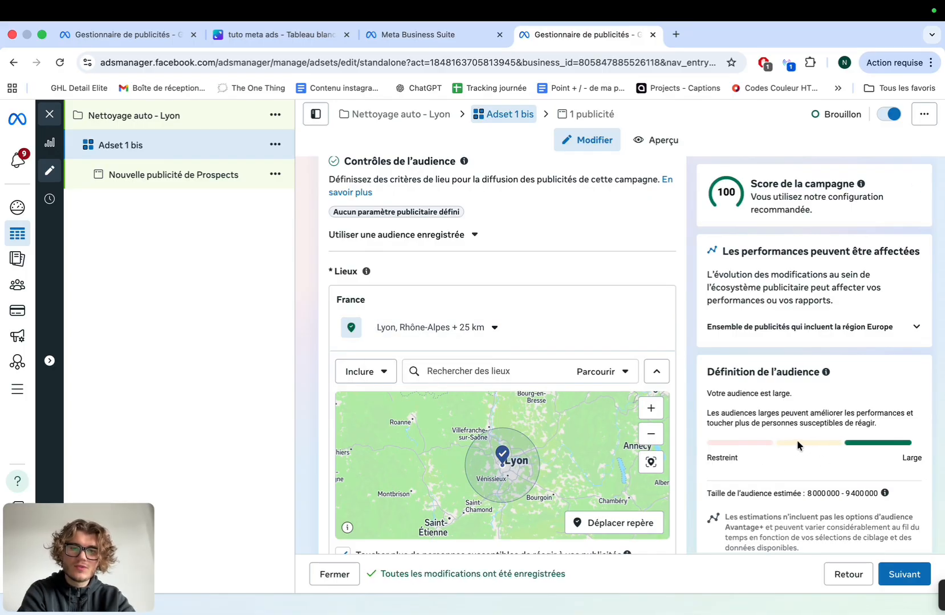
{"action": "left_click", "coordinate": [493, 328]}
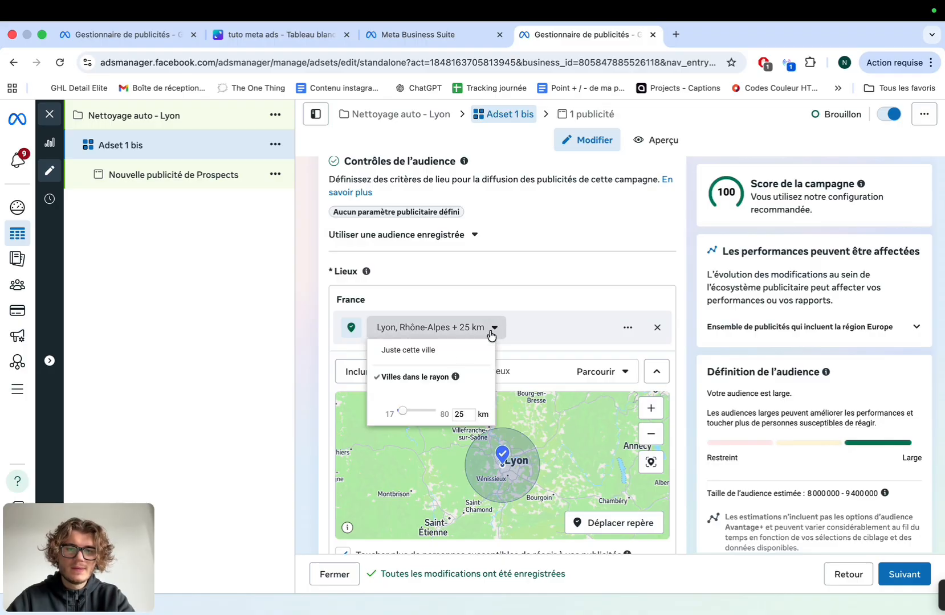
{"action": "left_click_drag", "start_coordinate": [402, 416], "coordinate": [373, 414]}
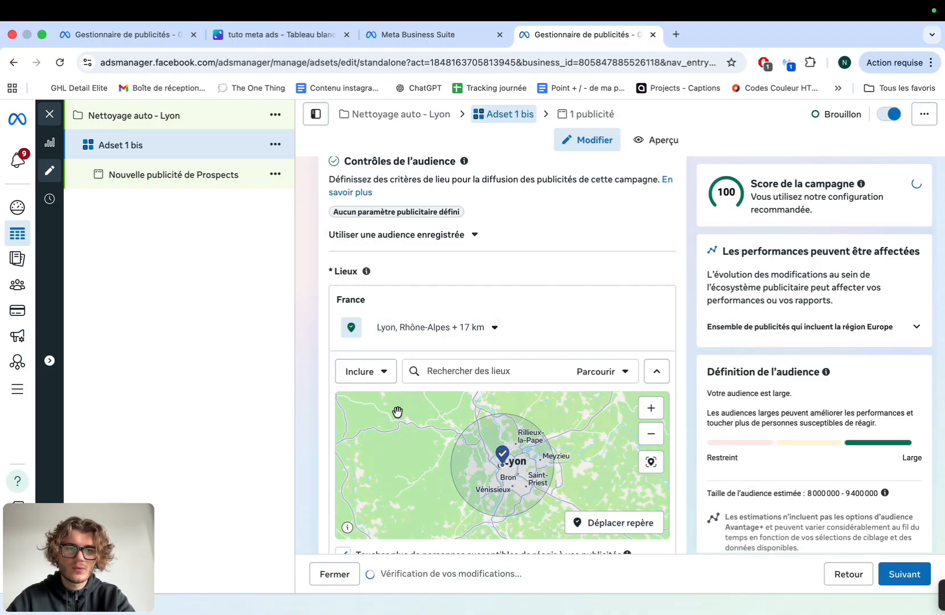
{"action": "left_click", "coordinate": [472, 329]}
{"action": "scroll", "coordinate": [476, 308], "scroll_direction": "down", "scroll_amount": 1}
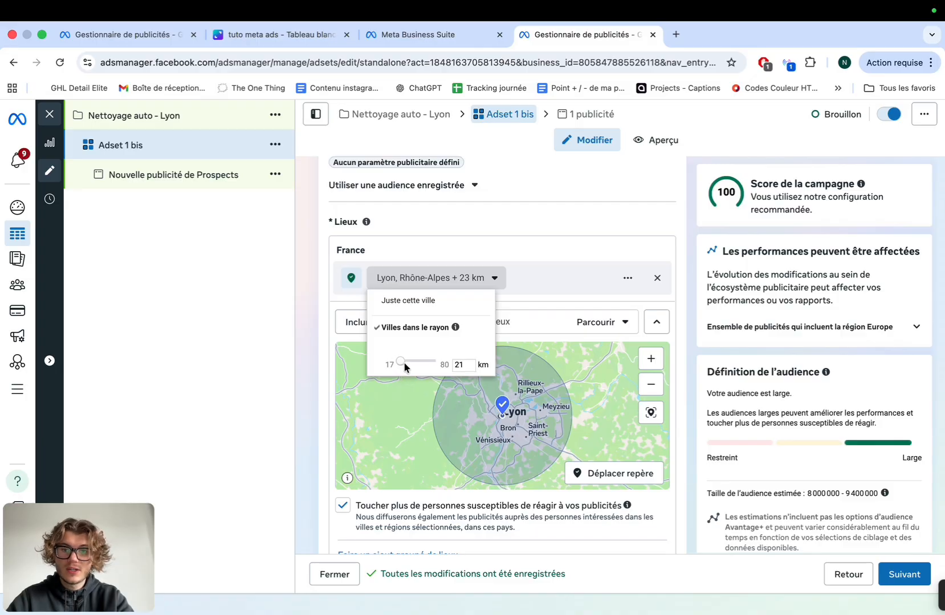
{"action": "left_click_drag", "start_coordinate": [404, 363], "coordinate": [405, 362]}
{"action": "scroll", "coordinate": [528, 298], "scroll_direction": "down", "scroll_amount": 3}
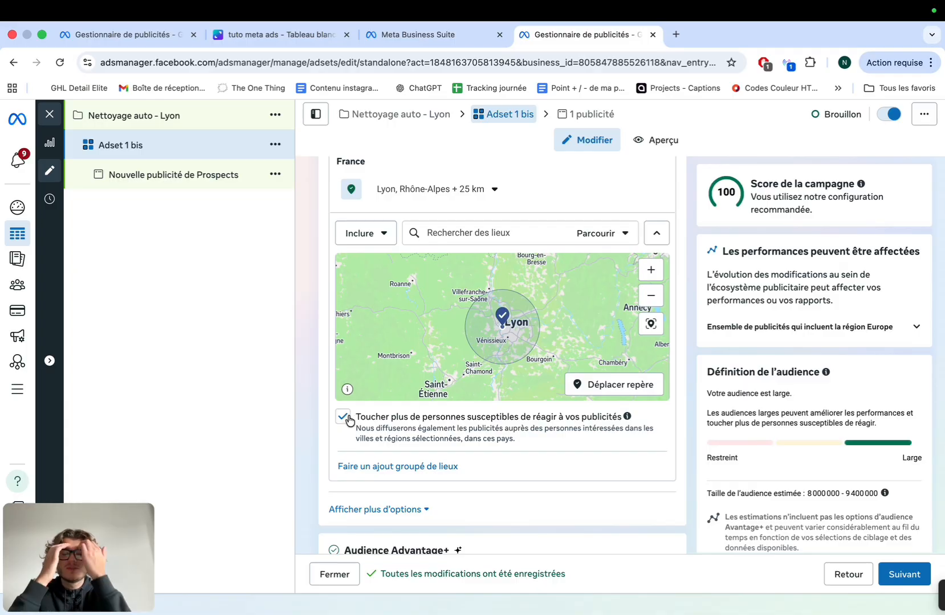
Stop reaching people outside the chosen locations and proceed to the ad settings
{"action": "triple_click", "coordinate": [814, 496]}
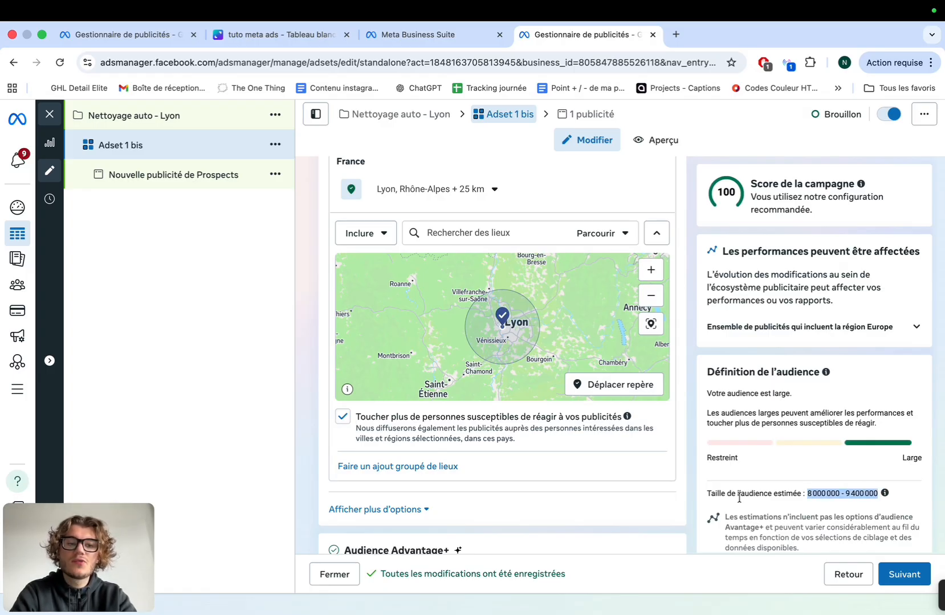
{"action": "left_click", "coordinate": [342, 417]}
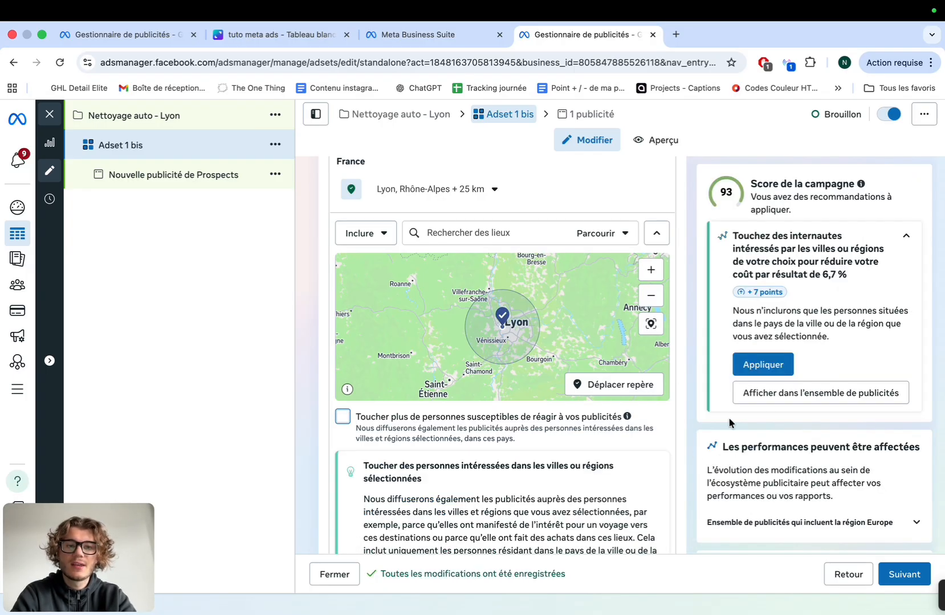
{"action": "scroll", "coordinate": [730, 421], "scroll_direction": "down", "scroll_amount": 5}
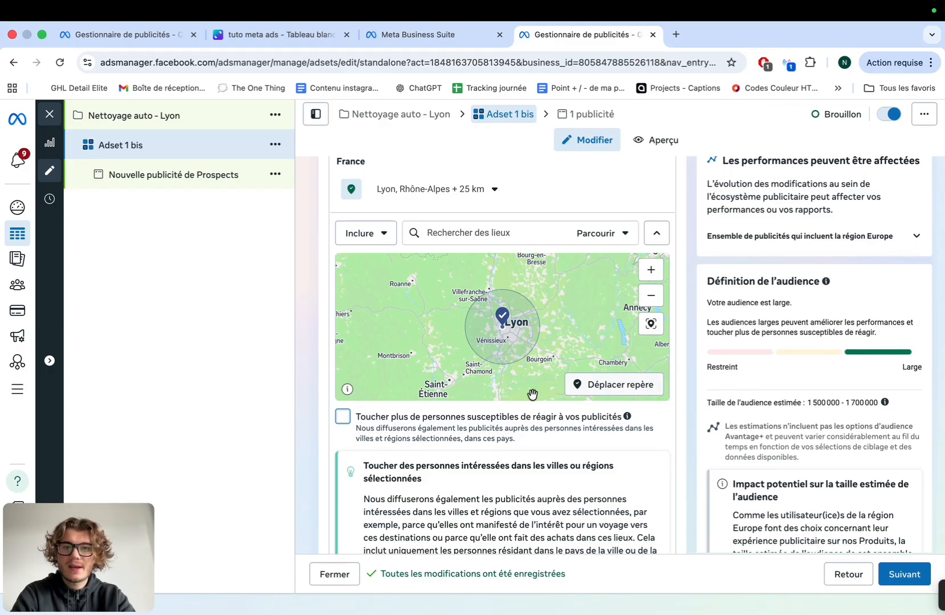
{"action": "scroll", "coordinate": [533, 392], "scroll_direction": "down", "scroll_amount": 4}
{"action": "scroll", "coordinate": [531, 459], "scroll_direction": "down", "scroll_amount": 2}
{"action": "scroll", "coordinate": [529, 456], "scroll_direction": "down", "scroll_amount": 6}
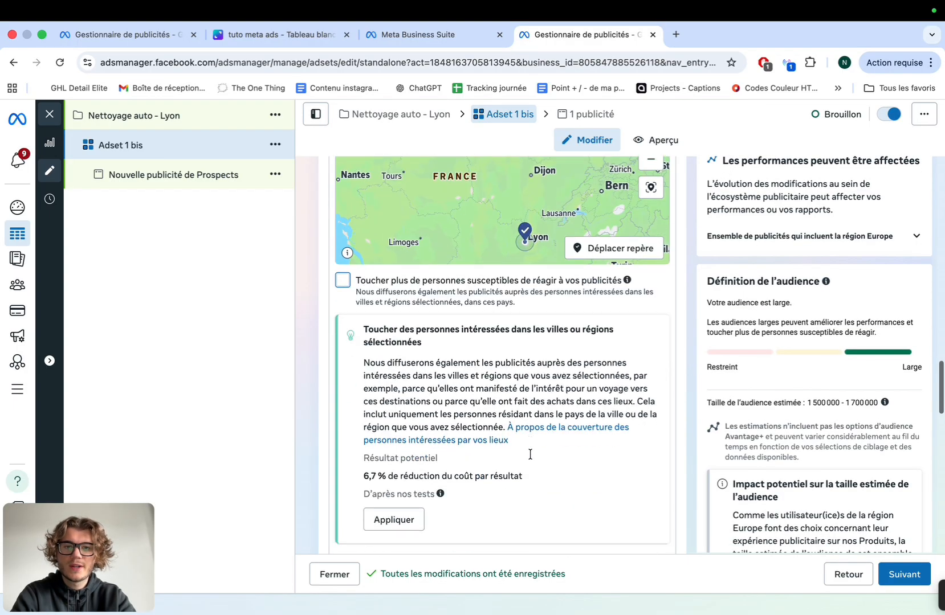
{"action": "scroll", "coordinate": [530, 454], "scroll_direction": "down", "scroll_amount": 7}
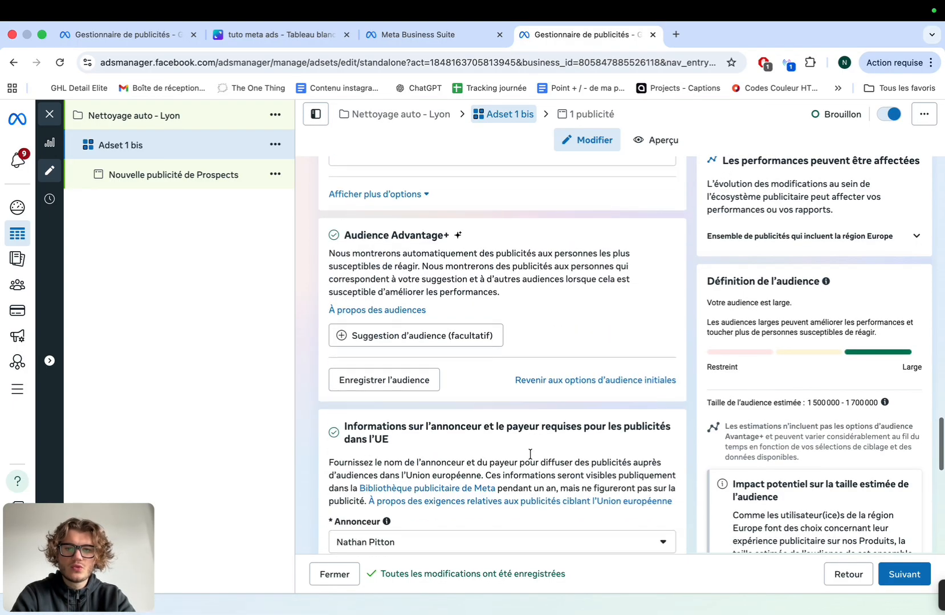
{"action": "scroll", "coordinate": [530, 457], "scroll_direction": "down", "scroll_amount": 5}
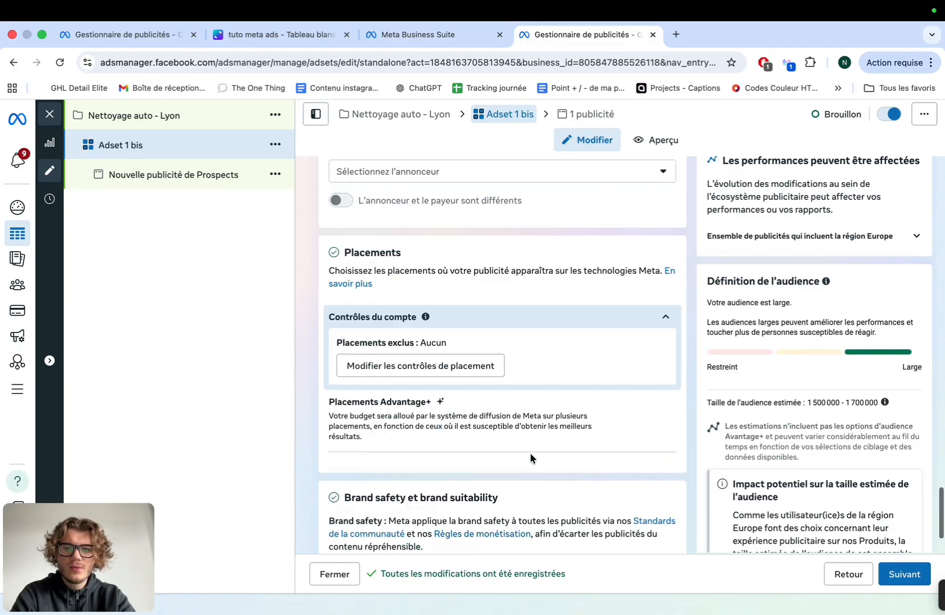
{"action": "left_click", "coordinate": [909, 576]}
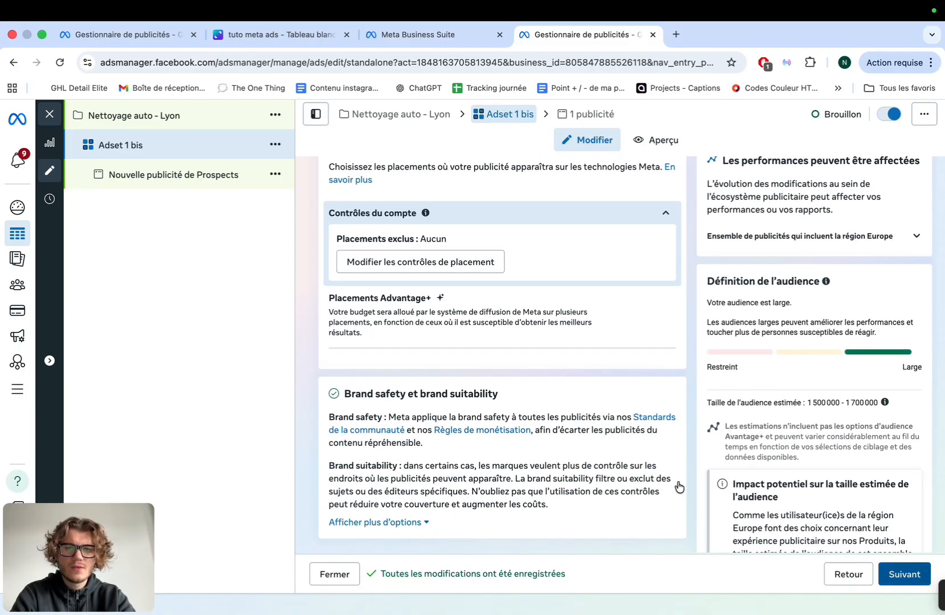
Close the help panel and rename the ad to 'publicité 1'
{"action": "left_click", "coordinate": [423, 210]}
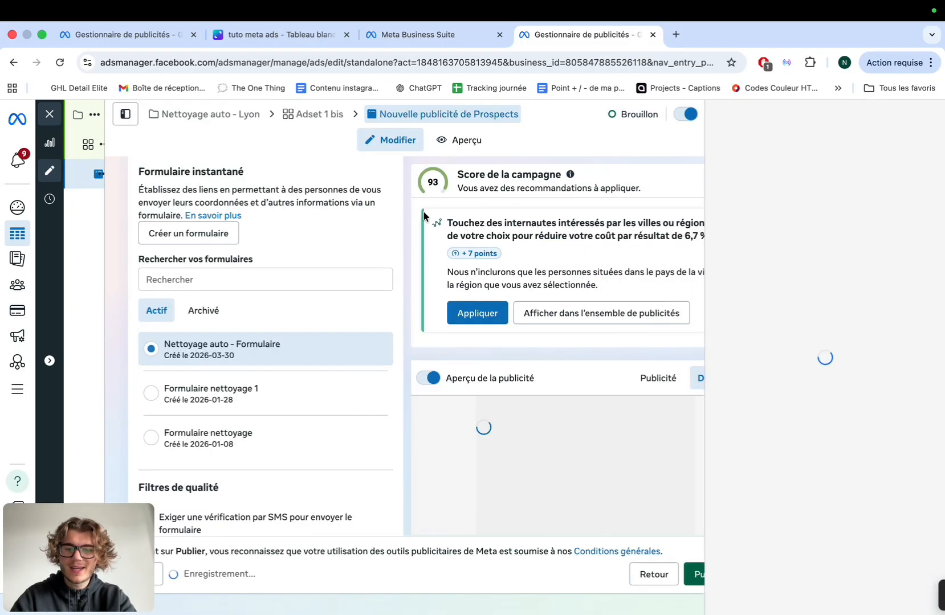
{"action": "scroll", "coordinate": [256, 246], "scroll_direction": "up", "scroll_amount": 5}
{"action": "scroll", "coordinate": [256, 246], "scroll_direction": "up", "scroll_amount": 3}
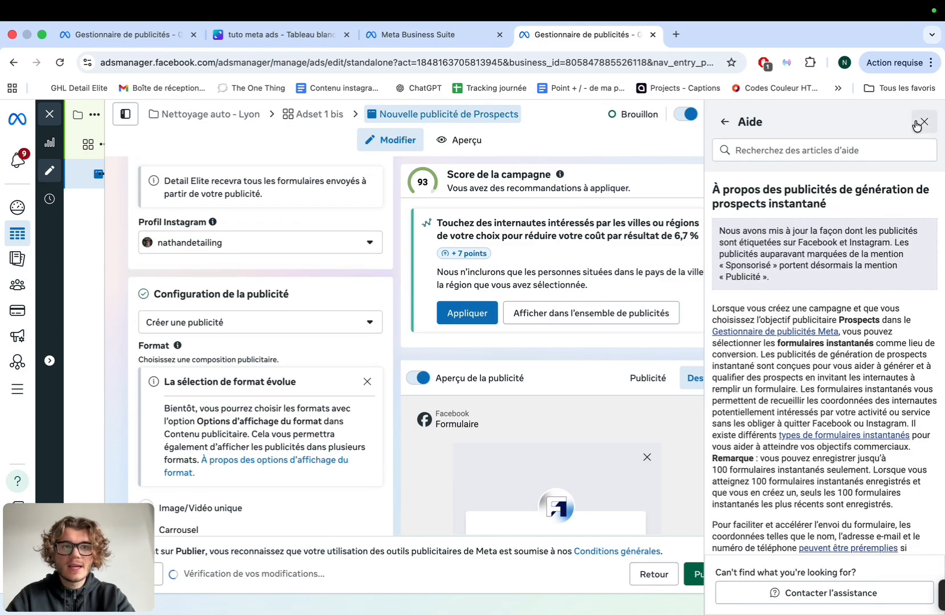
{"action": "left_click", "coordinate": [924, 122]}
{"action": "scroll", "coordinate": [449, 304], "scroll_direction": "up", "scroll_amount": 5}
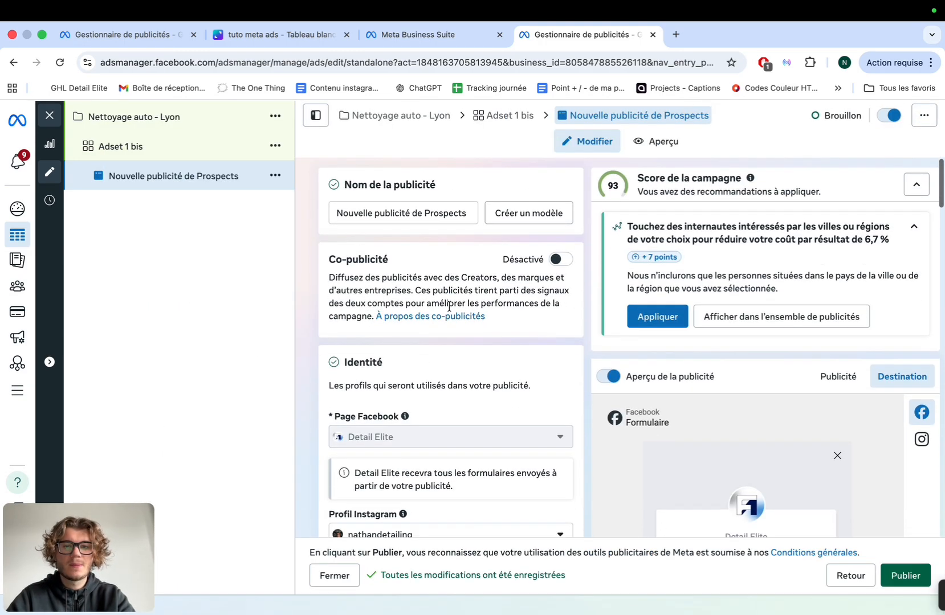
{"action": "triple_click", "coordinate": [445, 211]}
{"action": "type", "text": "pu"}
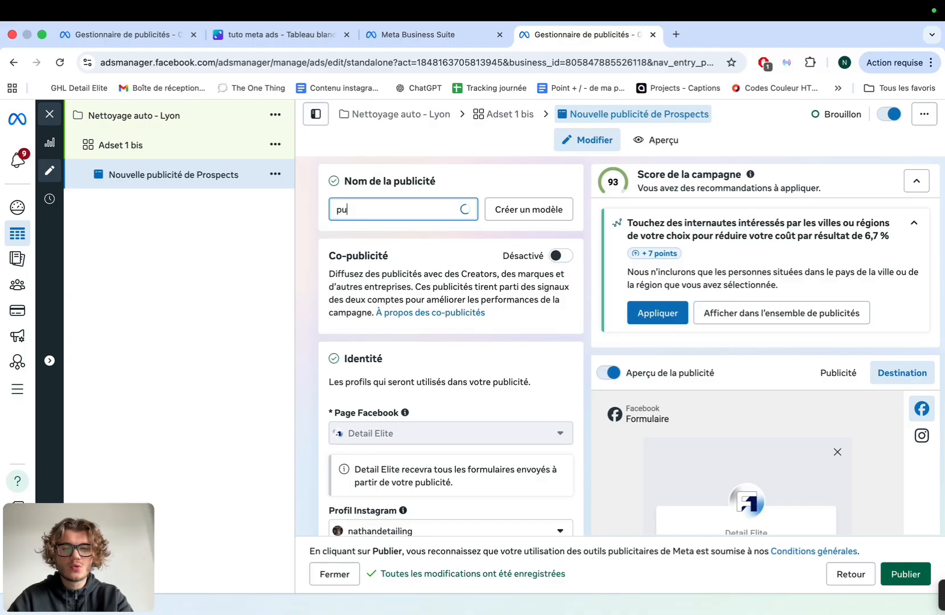
{"action": "type", "text": "blicitén"}
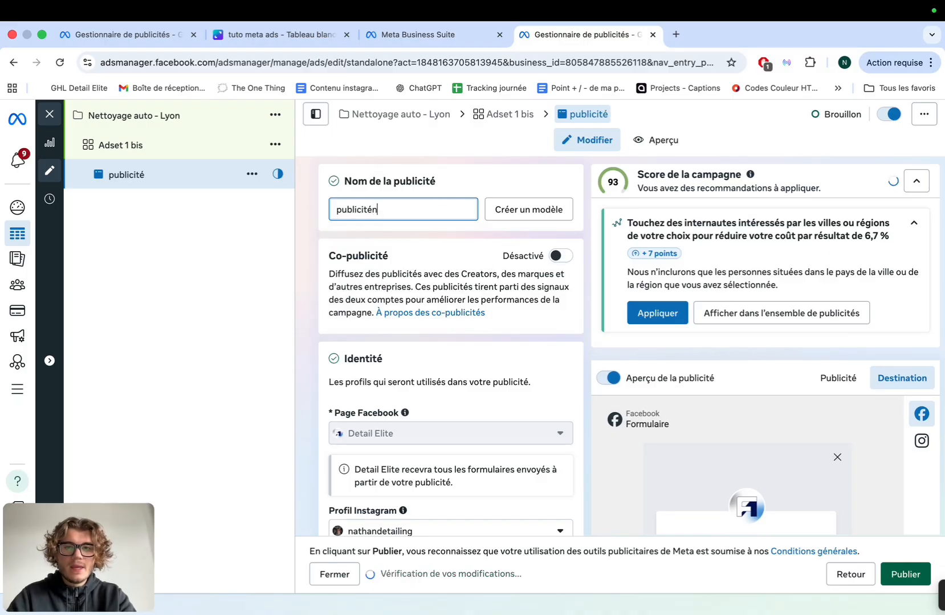
{"action": "key", "text": "BackSpace"}
{"action": "type", "text": "1"}
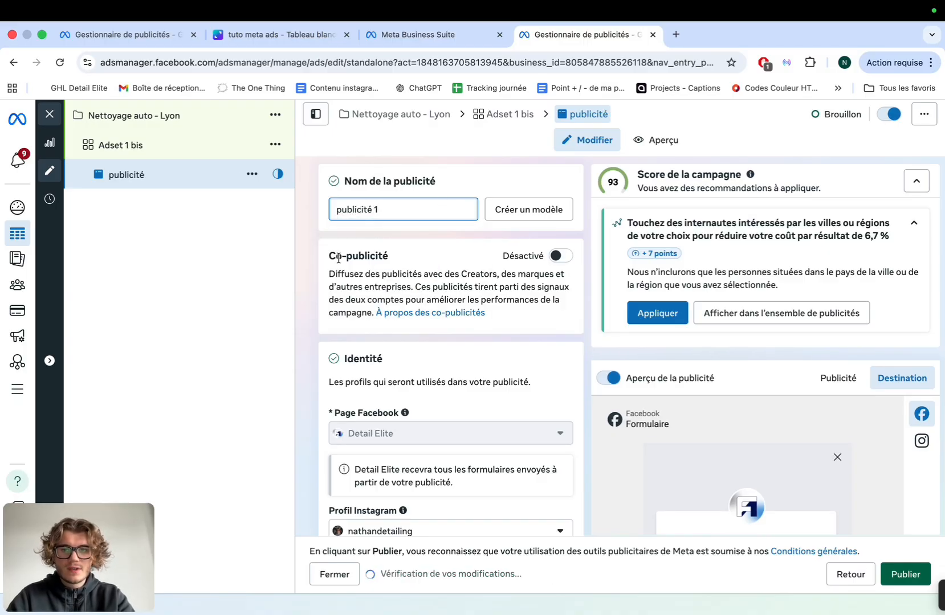
Start creating a new instant form in the Destination section
{"action": "scroll", "coordinate": [339, 258], "scroll_direction": "down", "scroll_amount": 5}
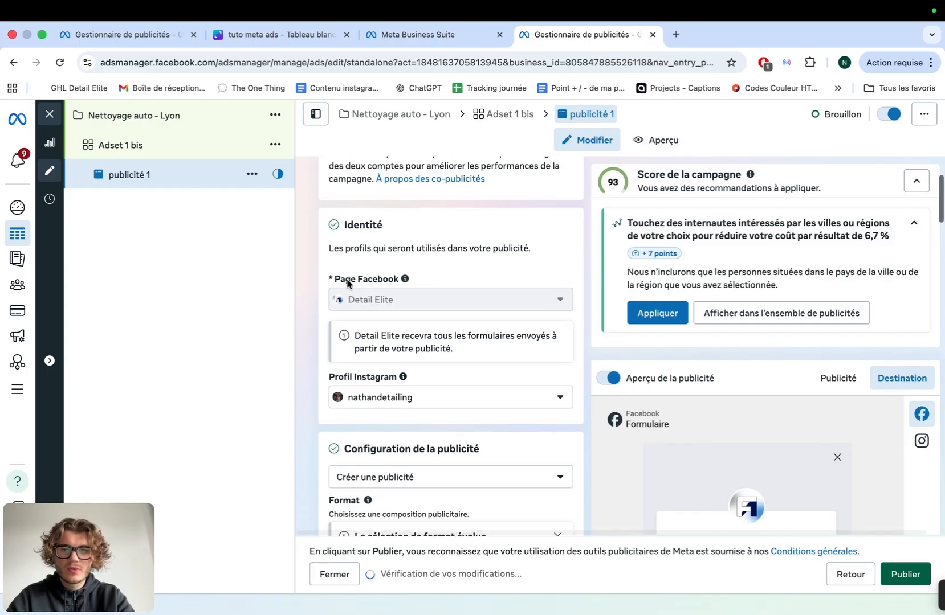
{"action": "scroll", "coordinate": [396, 401], "scroll_direction": "down", "scroll_amount": 1}
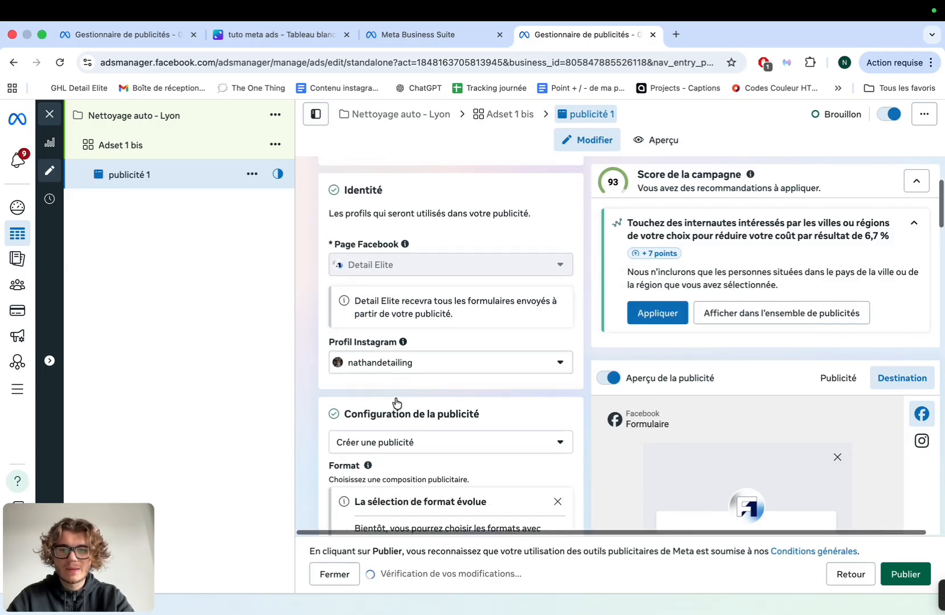
{"action": "scroll", "coordinate": [396, 403], "scroll_direction": "down", "scroll_amount": 10}
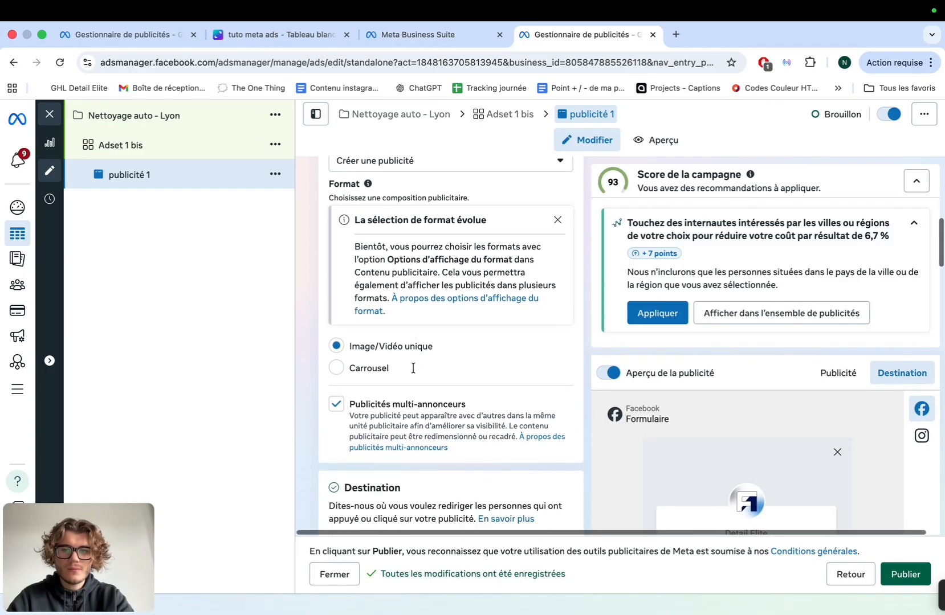
{"action": "scroll", "coordinate": [413, 368], "scroll_direction": "down", "scroll_amount": 11}
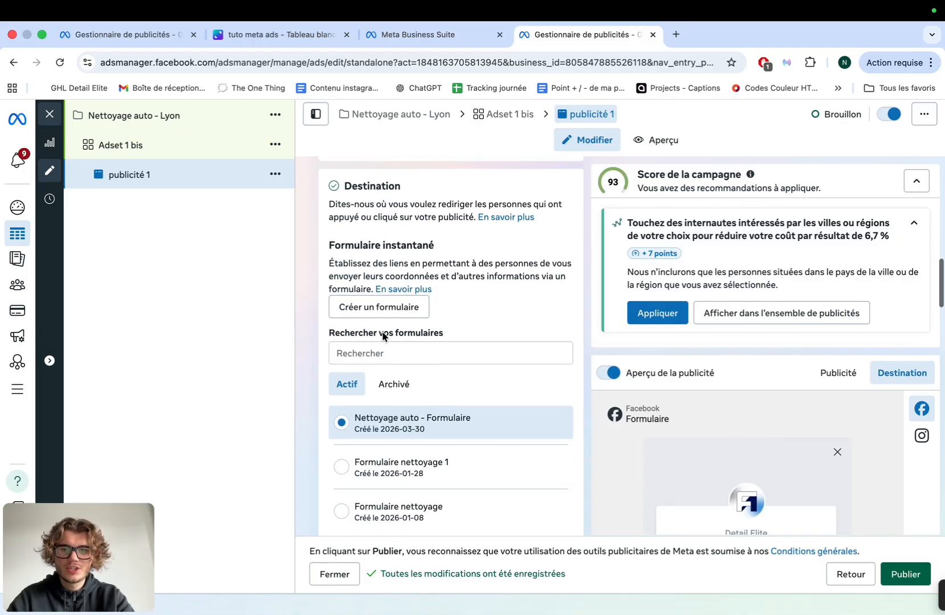
{"action": "left_click", "coordinate": [392, 308]}
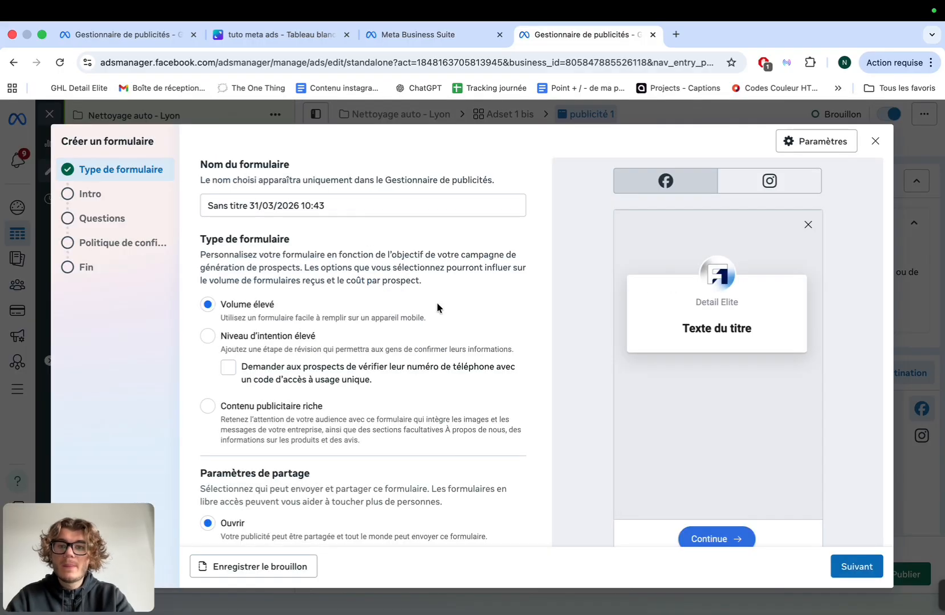
Rename the form to 'Fomulaire nettoyage auto sans prix'
{"action": "triple_click", "coordinate": [332, 205]}
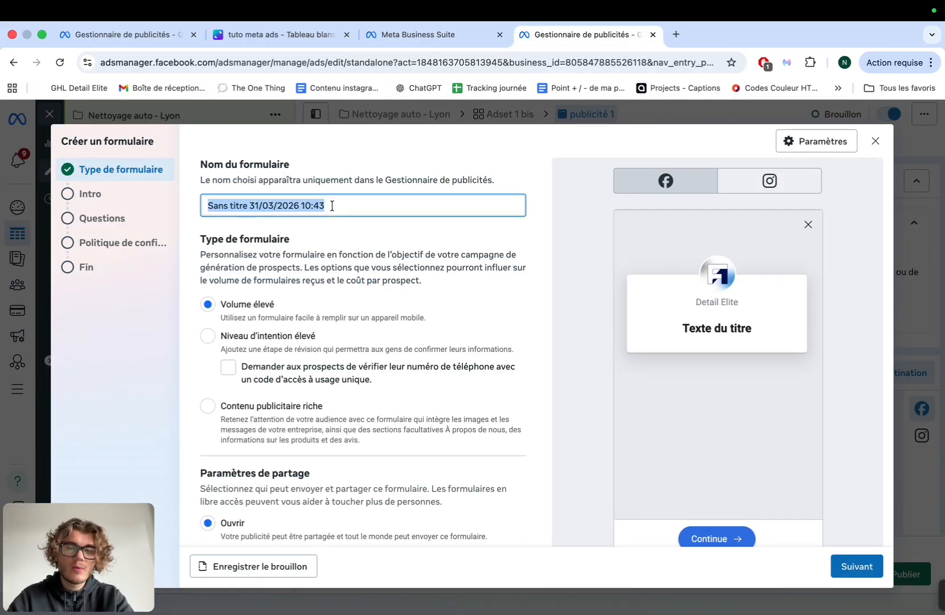
{"action": "type", "text": "Fomulaire nettoyage auto 2"}
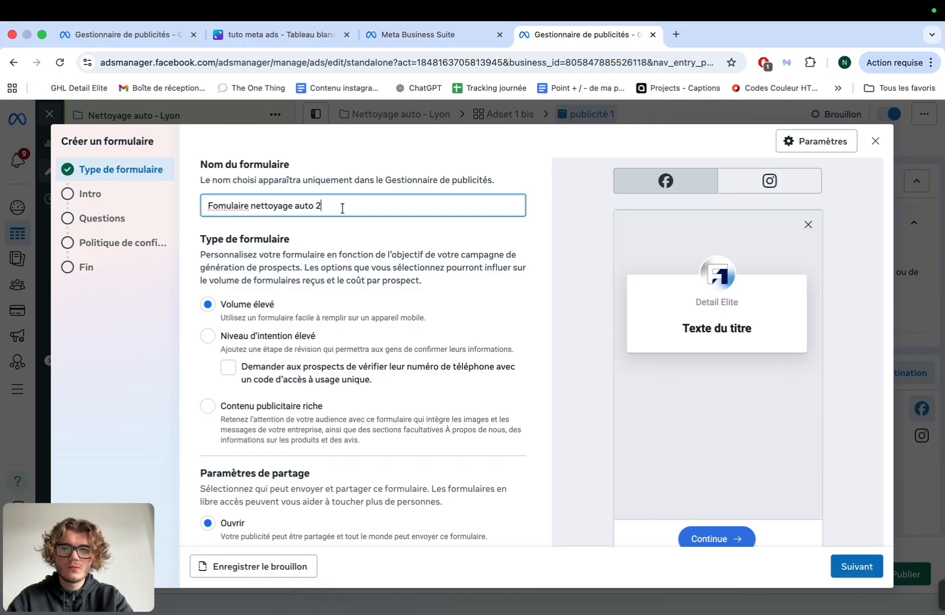
{"action": "scroll", "coordinate": [342, 249], "scroll_direction": "down", "scroll_amount": 2}
{"action": "scroll", "coordinate": [341, 249], "scroll_direction": "up", "scroll_amount": 2}
{"action": "scroll", "coordinate": [342, 249], "scroll_direction": "down", "scroll_amount": 3}
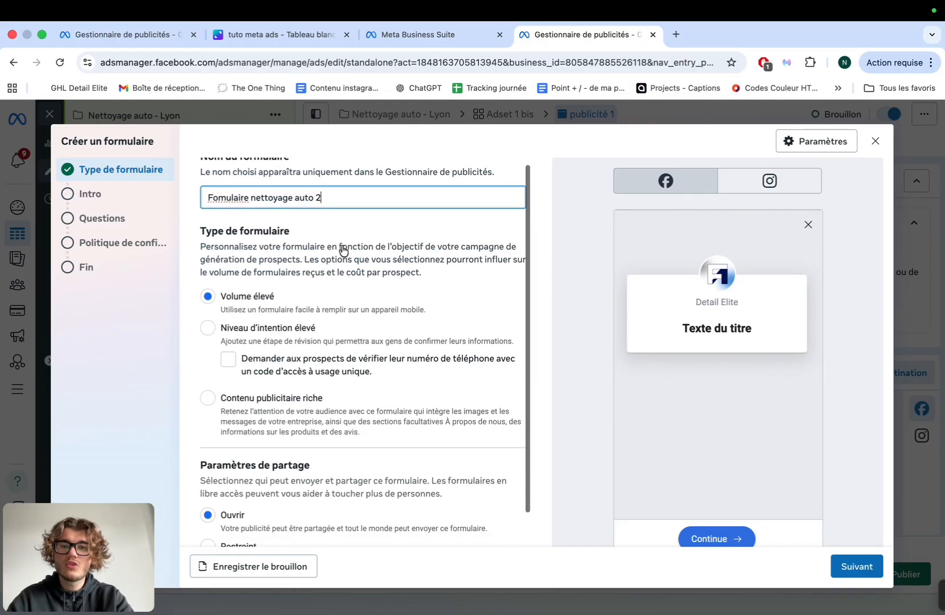
{"action": "scroll", "coordinate": [473, 266], "scroll_direction": "up", "scroll_amount": 3}
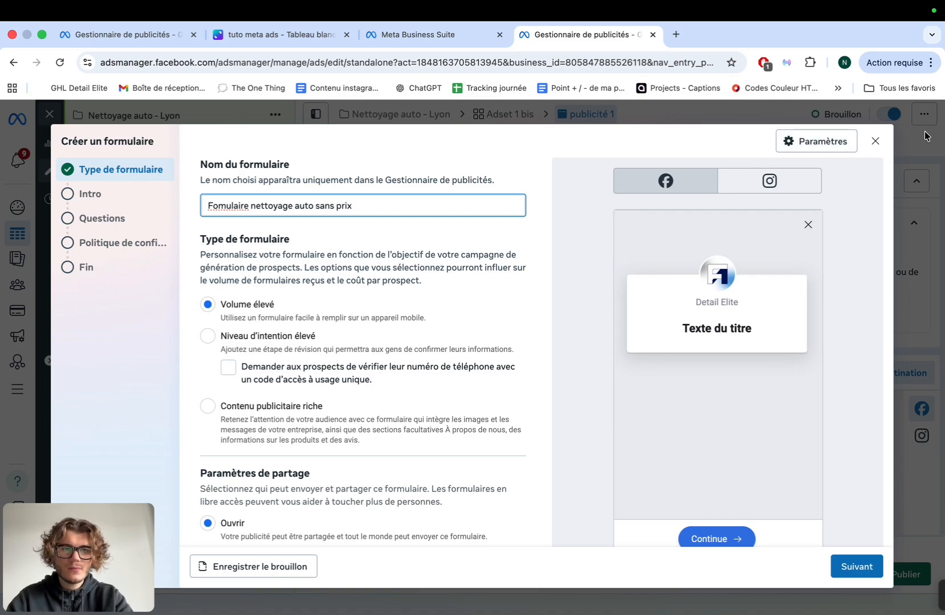
Set the form language to Français (France) in the form settings
{"action": "left_click", "coordinate": [845, 148]}
{"action": "left_click", "coordinate": [621, 255]}
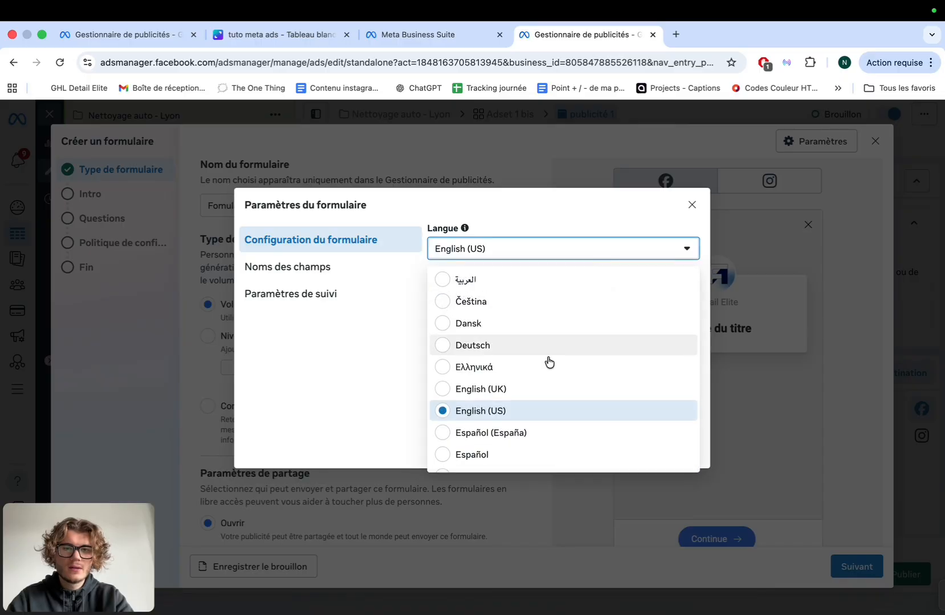
{"action": "scroll", "coordinate": [561, 449], "scroll_direction": "down", "scroll_amount": 2}
{"action": "left_click", "coordinate": [579, 419]}
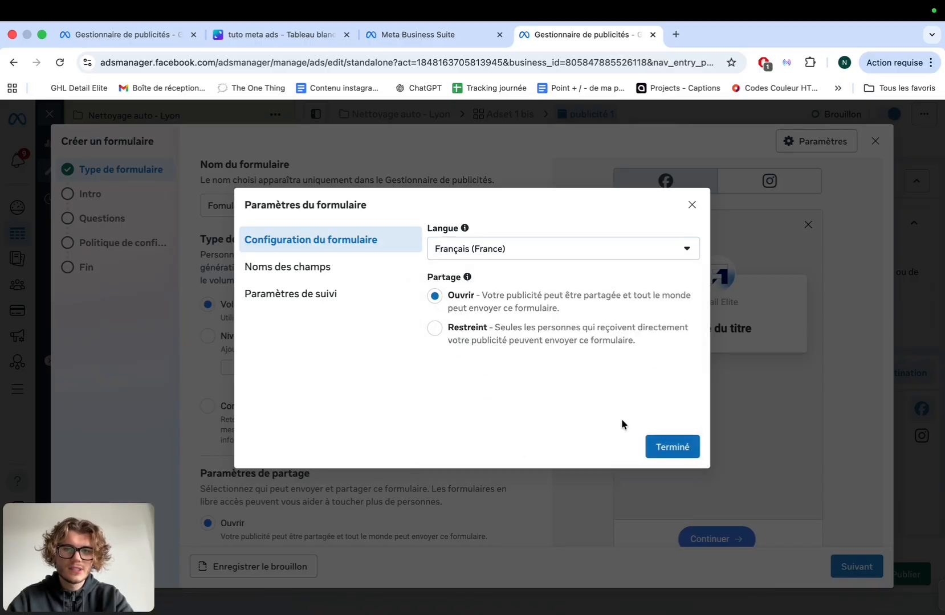
{"action": "left_click", "coordinate": [671, 447]}
Advance the form to the Intro step and bring up the setup notes
{"action": "scroll", "coordinate": [379, 415], "scroll_direction": "down", "scroll_amount": 5}
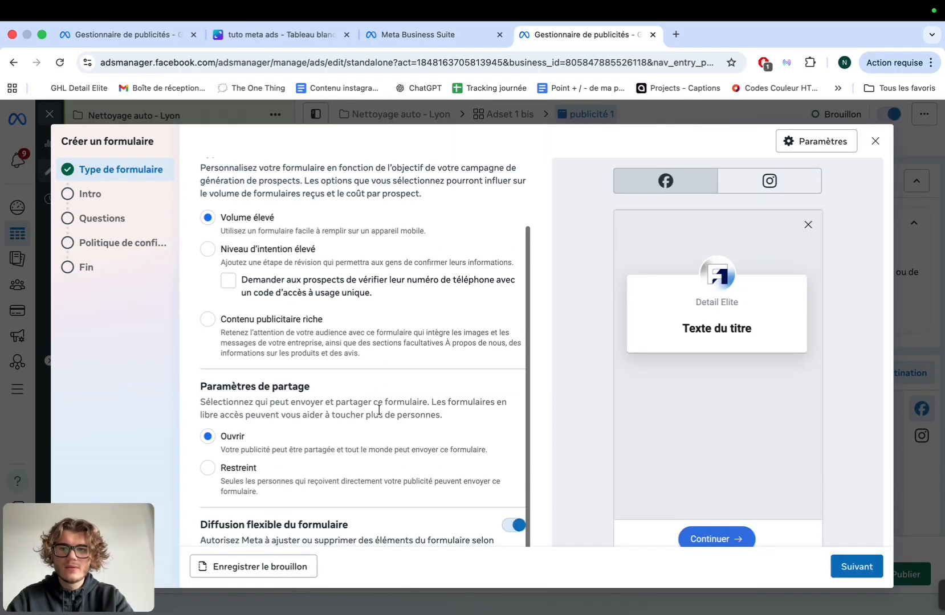
{"action": "left_click", "coordinate": [849, 567]}
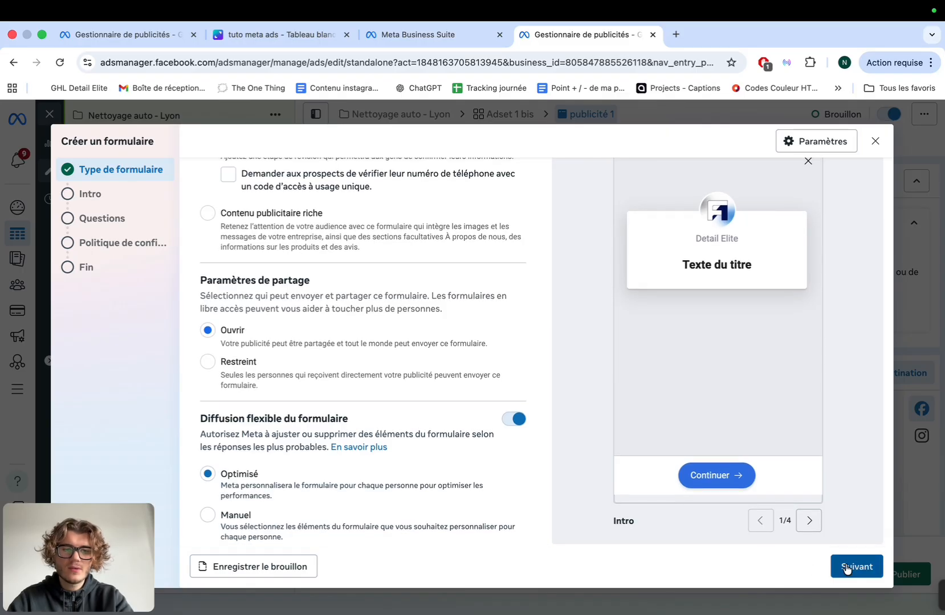
{"action": "key", "text": "F11"}
{"action": "key", "text": "ctrl+Right"}
{"action": "key", "text": "ctrl+Right"}
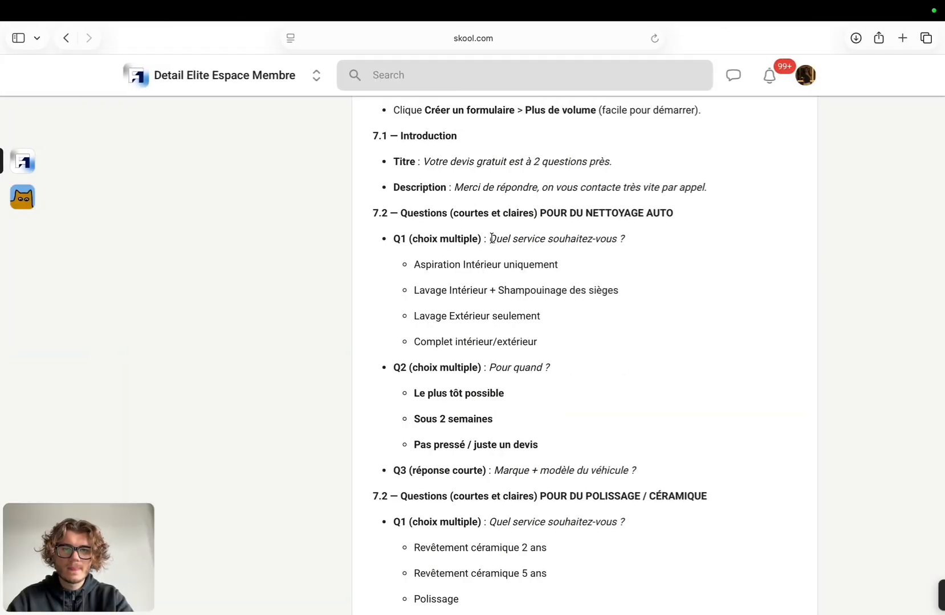
Paste 'Votre devis gratuit est à 2 questions près.' from the notes as the intro title
{"action": "scroll", "coordinate": [494, 234], "scroll_direction": "up", "scroll_amount": 1}
{"action": "left_click_drag", "start_coordinate": [424, 188], "coordinate": [609, 192]}
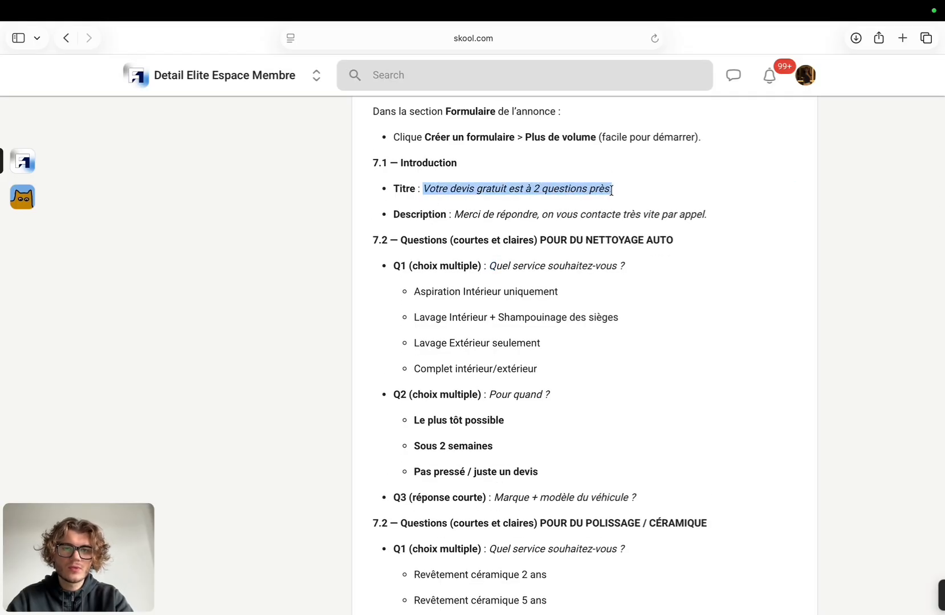
{"action": "key", "text": "ctrl+Left"}
{"action": "left_click", "coordinate": [336, 268]}
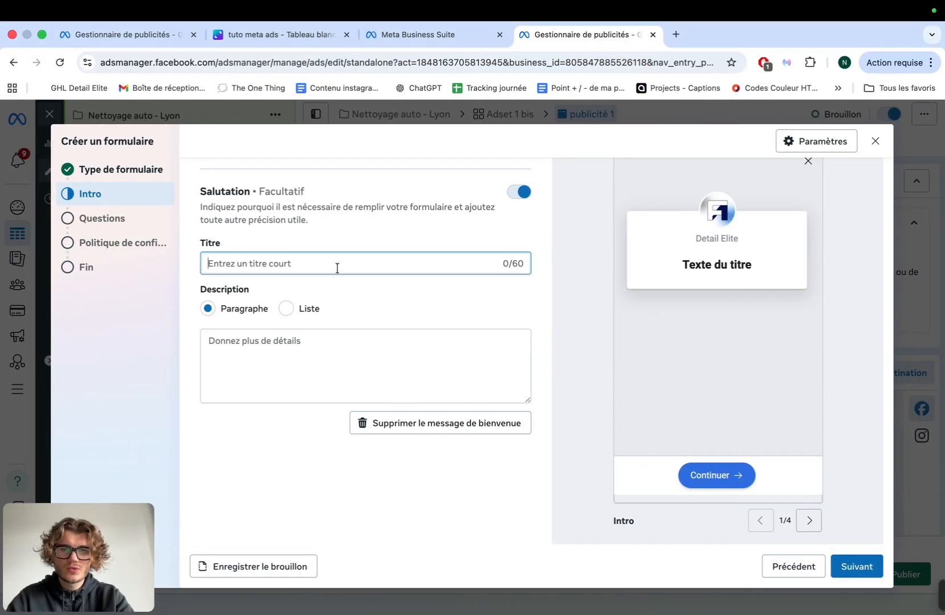
{"action": "type", "text": "Votre devis gratuit est à 2 questions près."}
Paste the call-back description from the notes into the intro and continue to Questions
{"action": "key", "text": "ctrl+Right"}
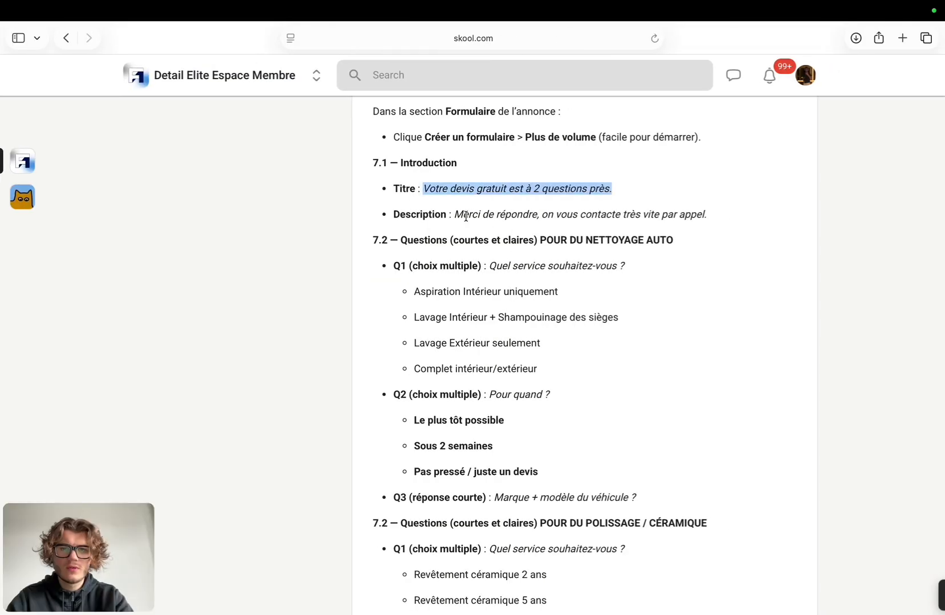
{"action": "left_click_drag", "start_coordinate": [456, 216], "coordinate": [691, 221]}
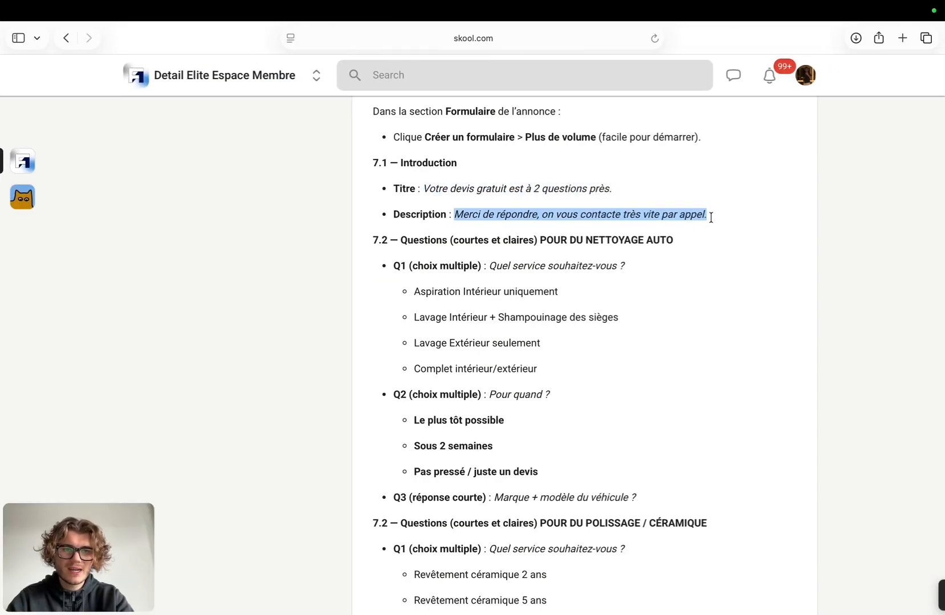
{"action": "key", "text": "super+c"}
{"action": "key", "text": "ctrl+Left"}
{"action": "left_click", "coordinate": [288, 364]}
{"action": "key", "text": "super+v"}
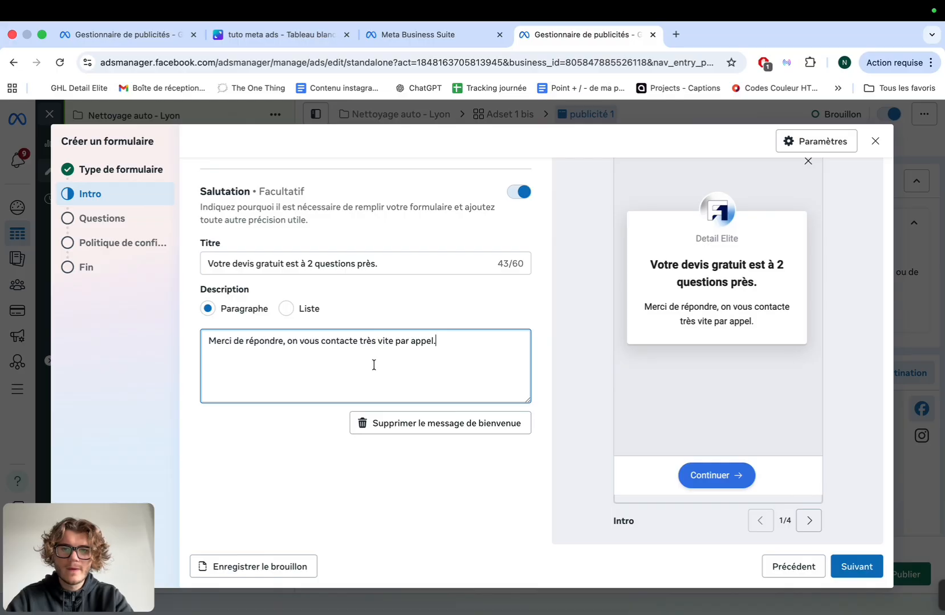
{"action": "left_click", "coordinate": [838, 574]}
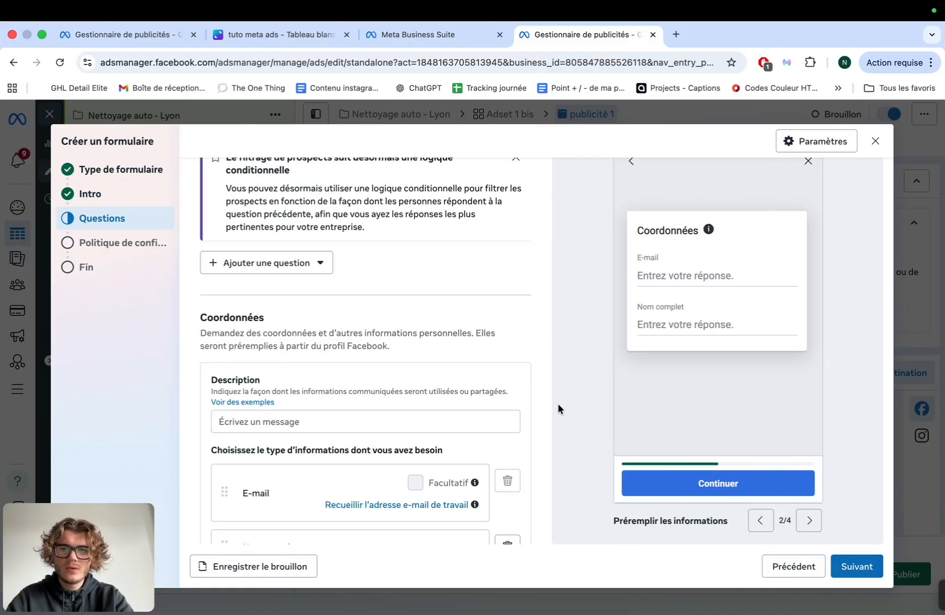
Add a multiple-choice question 'Quel service souhaitez-vous ?'
{"action": "scroll", "coordinate": [500, 350], "scroll_direction": "up", "scroll_amount": 3}
{"action": "left_click", "coordinate": [263, 265]}
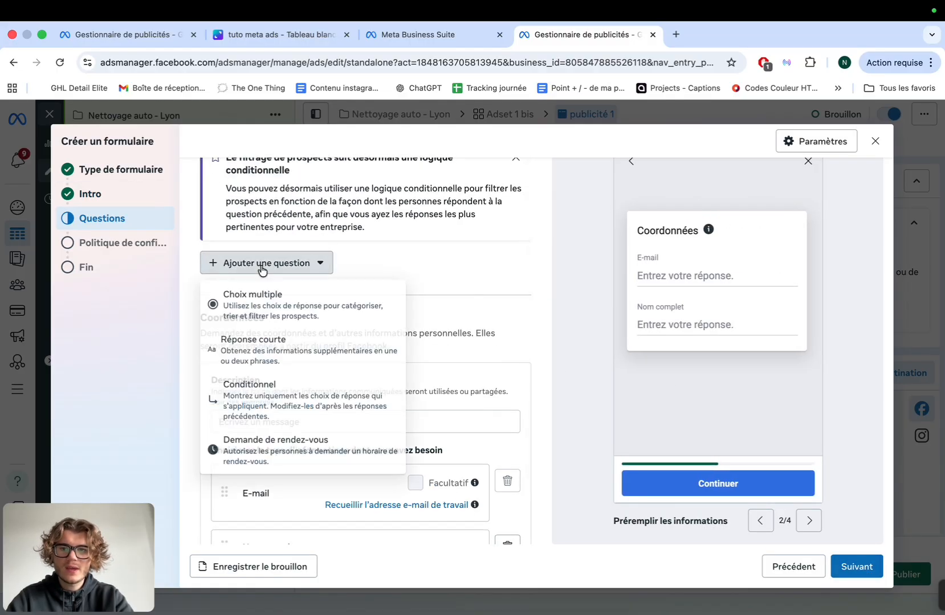
{"action": "left_click", "coordinate": [269, 302]}
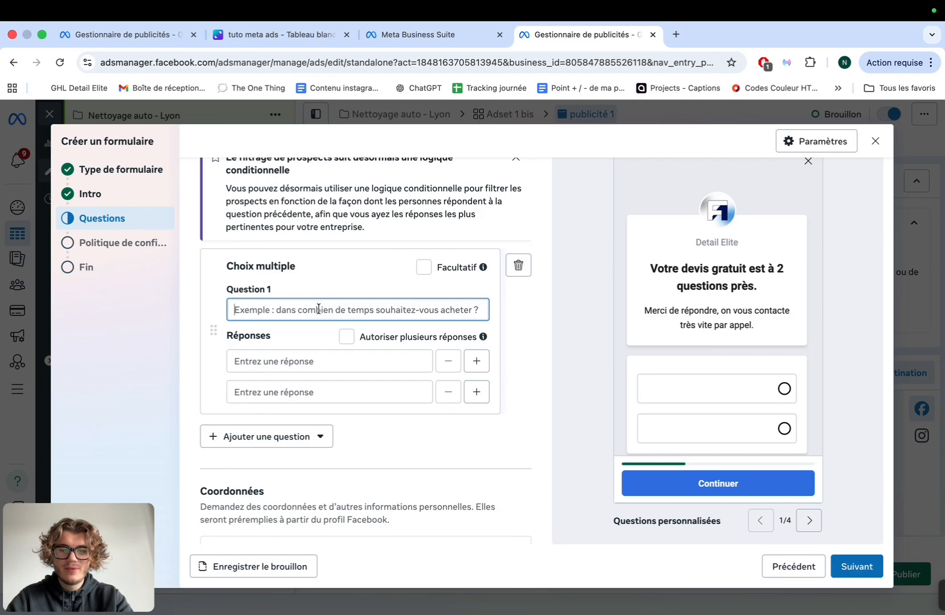
{"action": "type", "text": "Quel "}
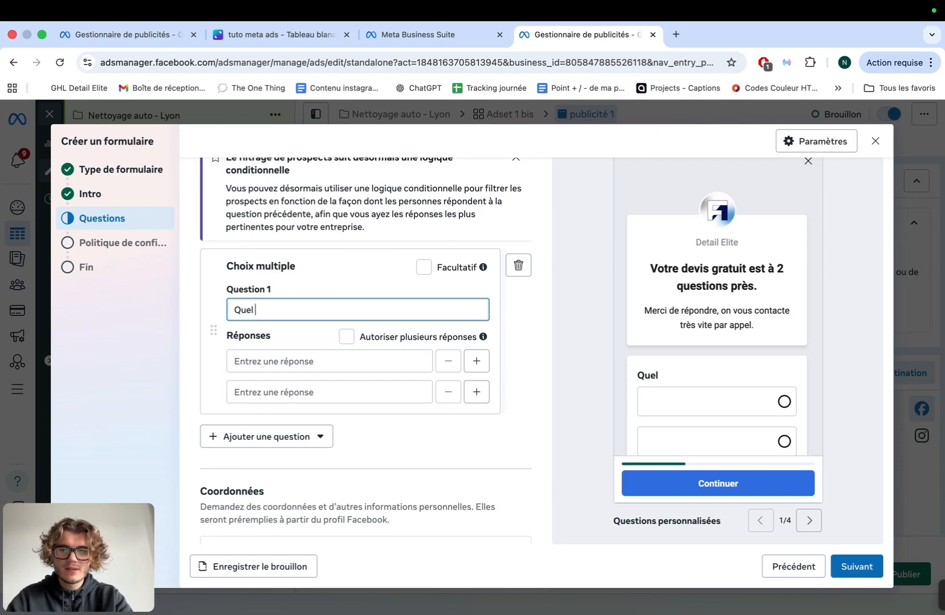
{"action": "type", "text": "service souha"}
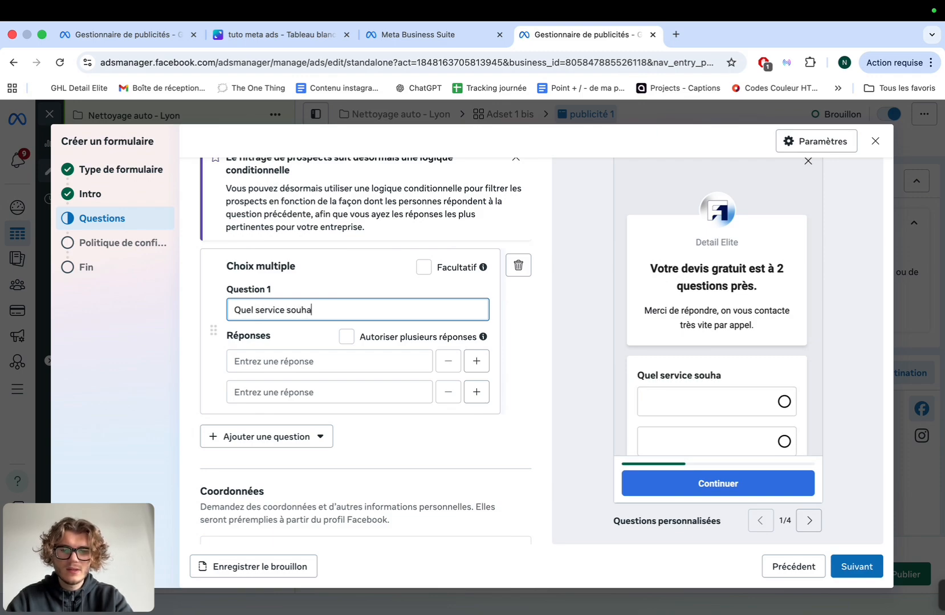
{"action": "type", "text": "itez-"}
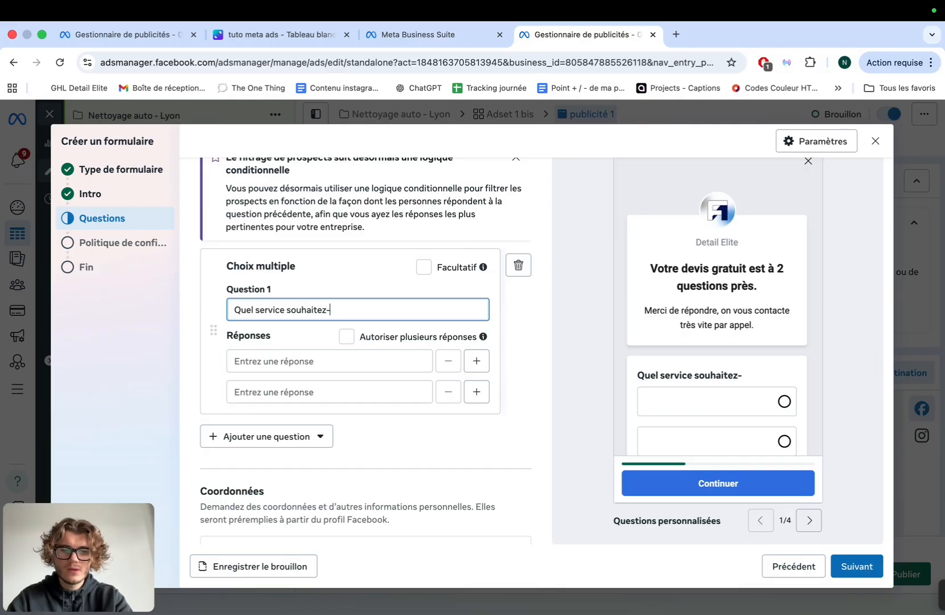
{"action": "type", "text": "vous"}
{"action": "type", "text": "?"}
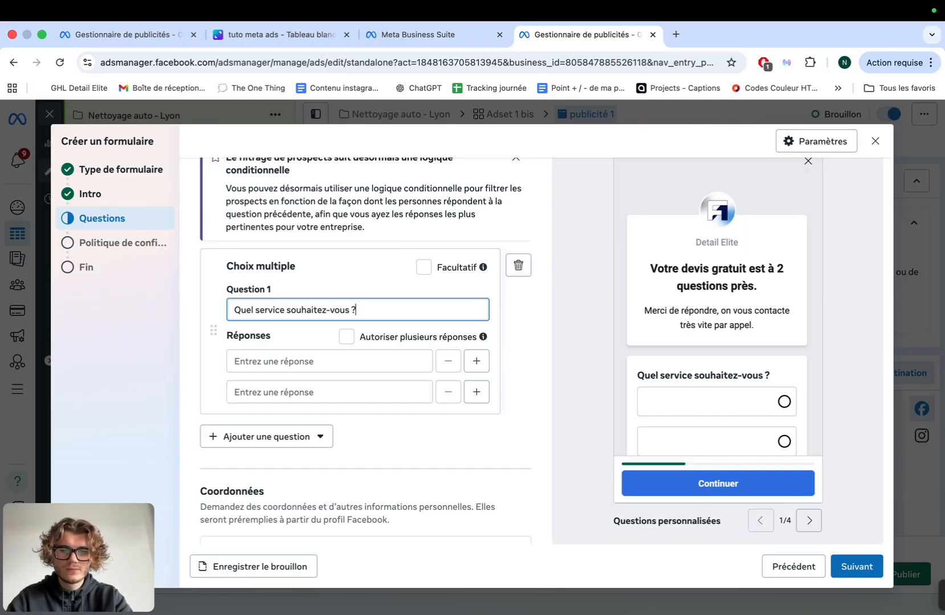
Enter answers 'Aspiration uniquement' and 'Aspiration + Shampoing des sièges + Nettoyage extérieur'
{"action": "left_click", "coordinate": [293, 369]}
{"action": "type", "text": "Asp"}
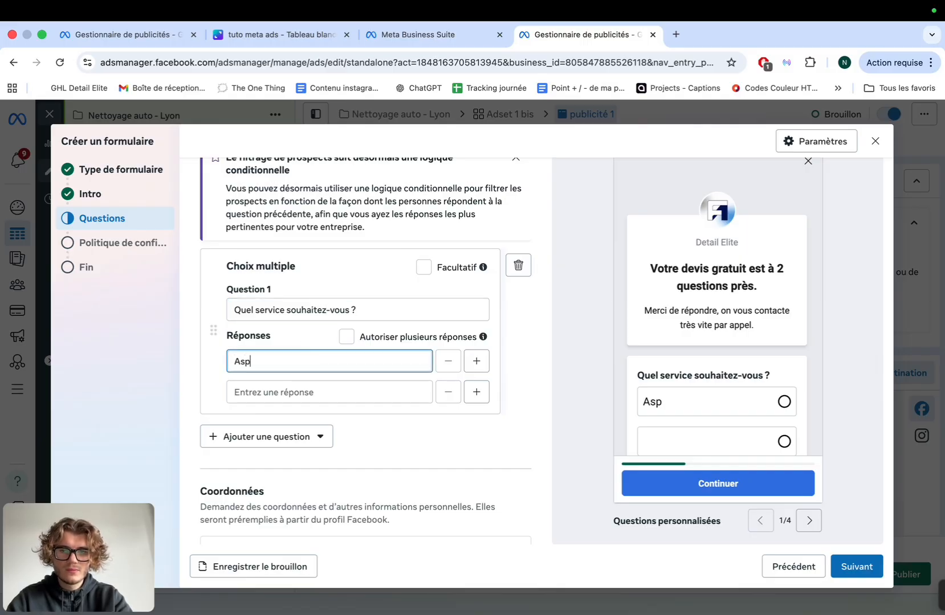
{"action": "type", "text": "iration uniuq"}
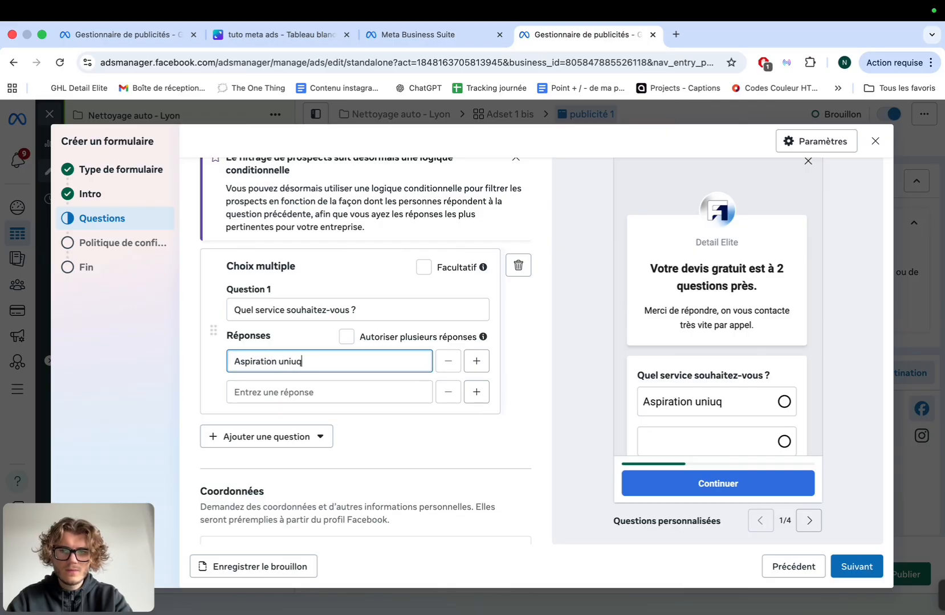
{"action": "key", "text": "BackSpace"}
{"action": "type", "text": "uement"}
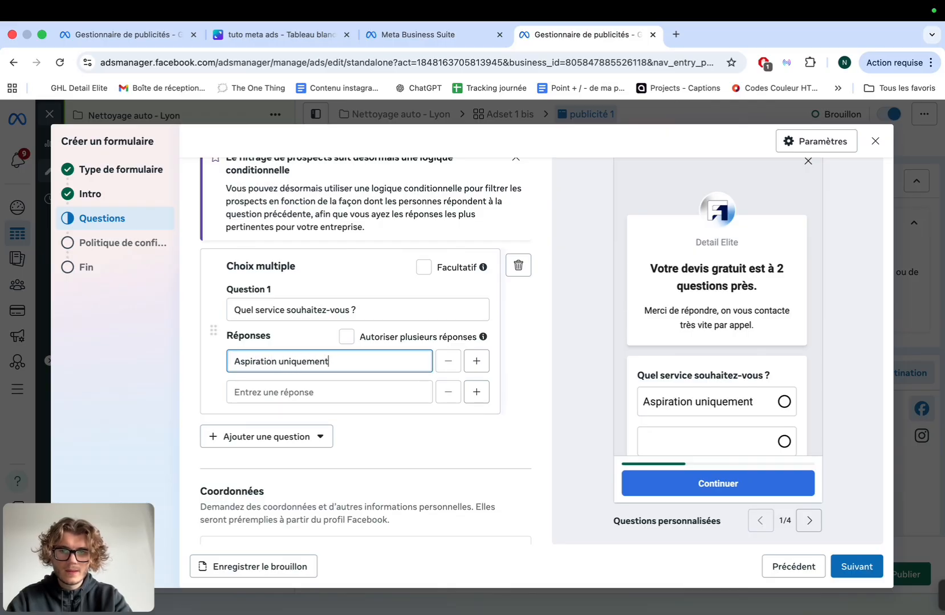
{"action": "left_click", "coordinate": [301, 388]}
{"action": "left_click", "coordinate": [348, 363]}
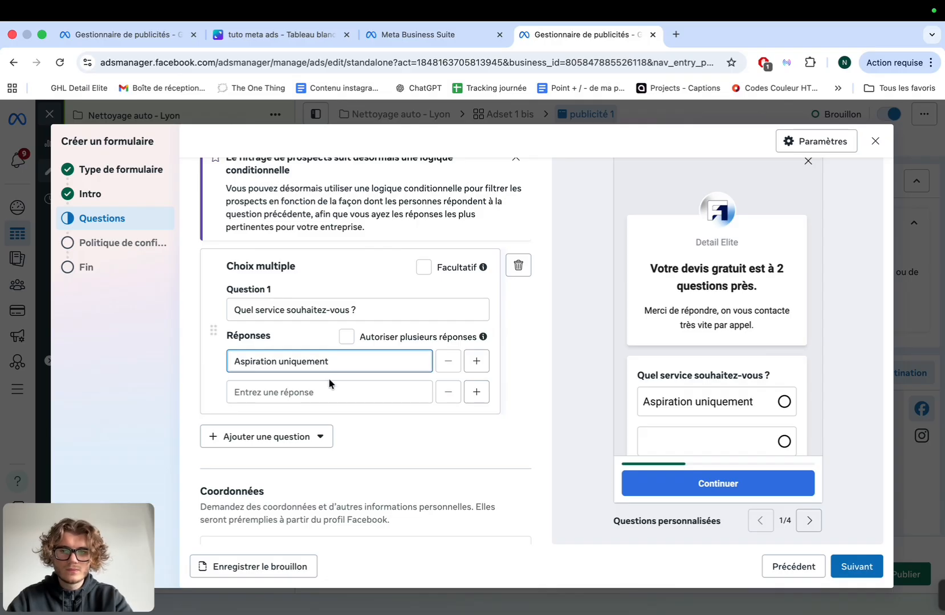
{"action": "left_click", "coordinate": [306, 389]}
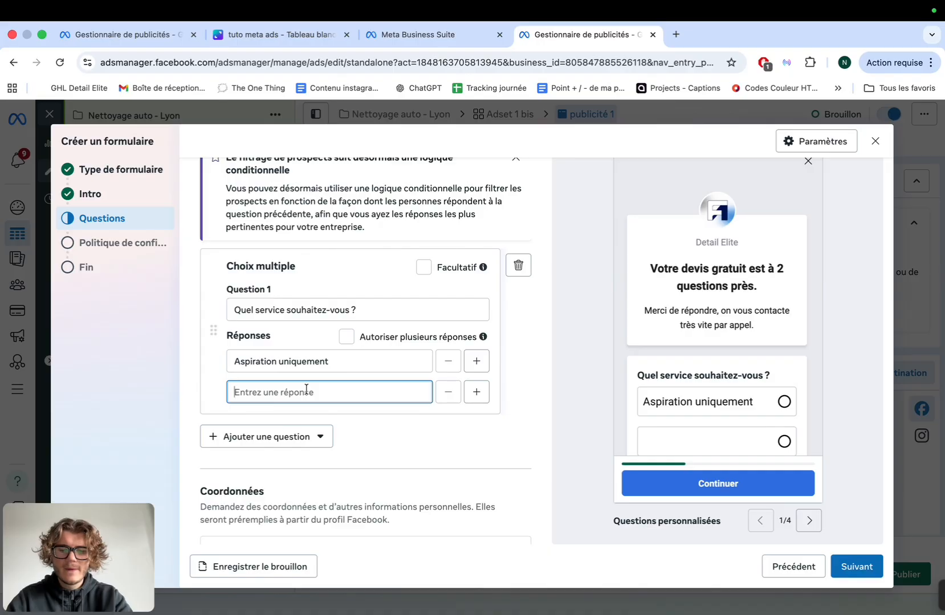
{"action": "type", "text": "Aspiration"}
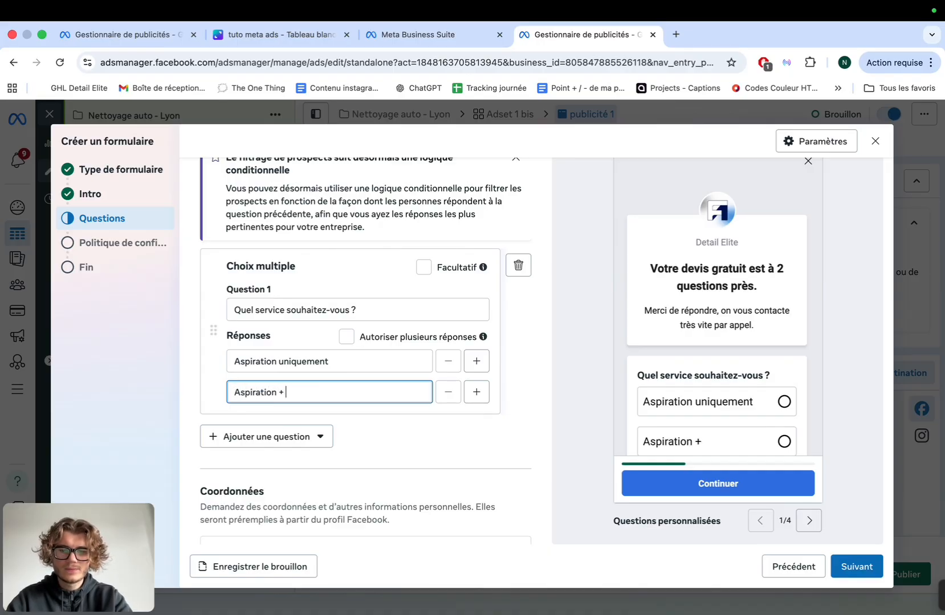
{"action": "type", "text": " + Shamou"}
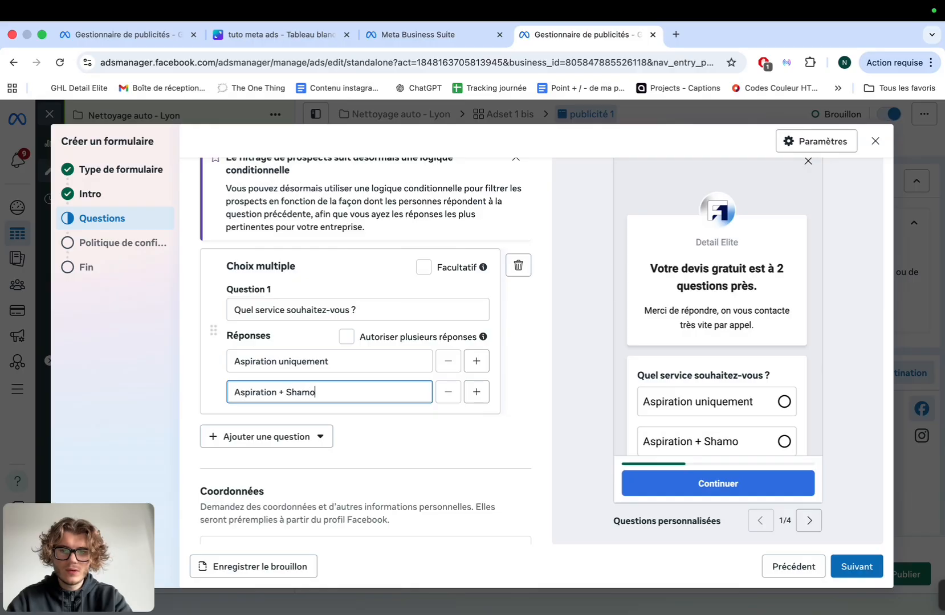
{"action": "key", "text": "BackSpace"}
{"action": "key", "text": "BackSpace"}
{"action": "type", "text": "poing des"}
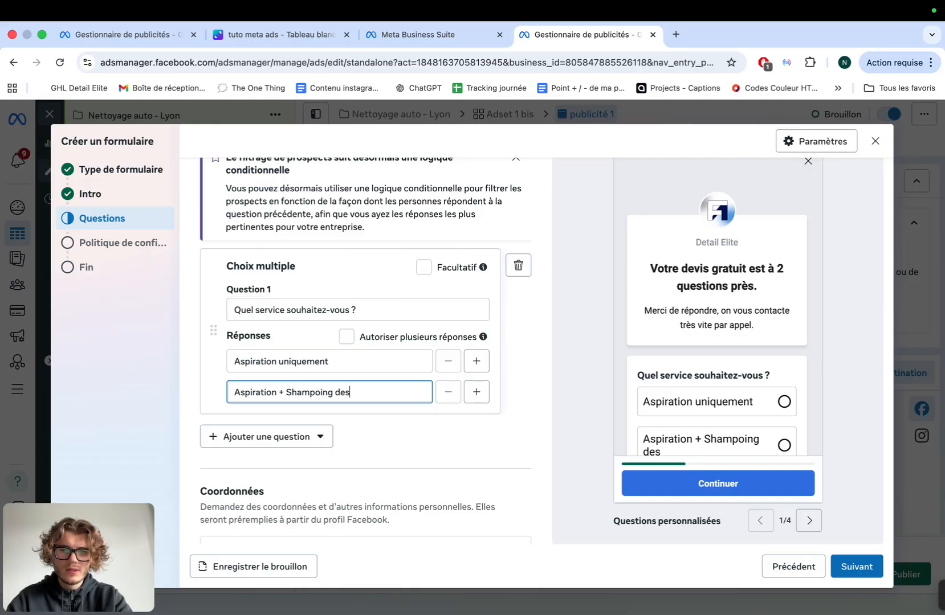
{"action": "type", "text": " sièges"}
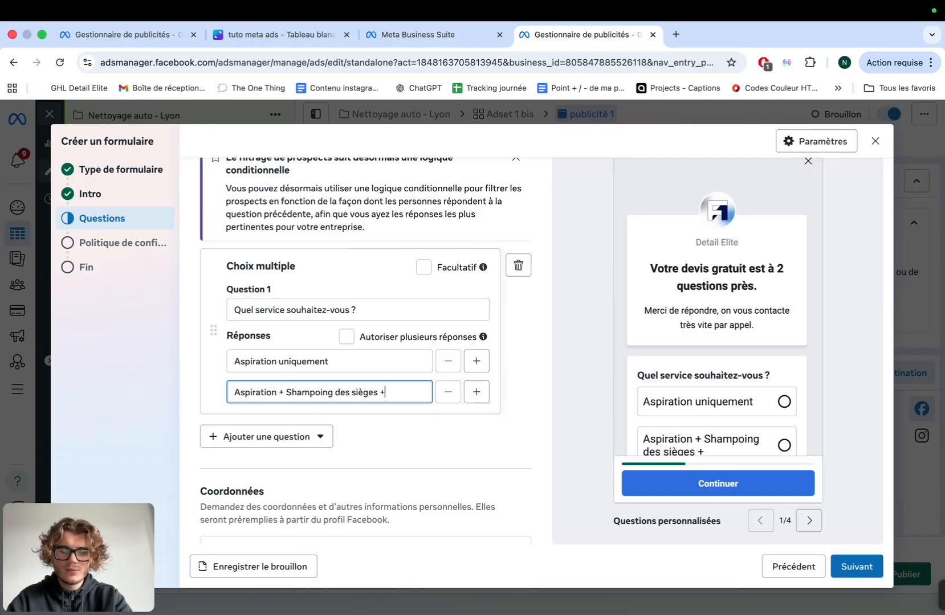
{"action": "type", "text": " + Nettoyage"}
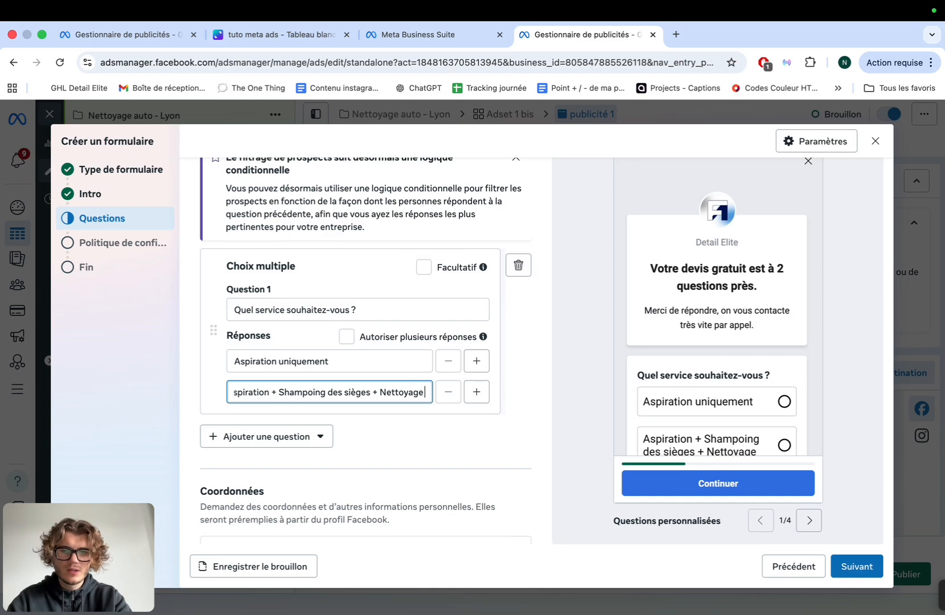
{"action": "type", "text": " extérieur"}
Add a third service answer starting 'Nettoyage en profondeur'
{"action": "scroll", "coordinate": [302, 359], "scroll_direction": "down", "scroll_amount": 1}
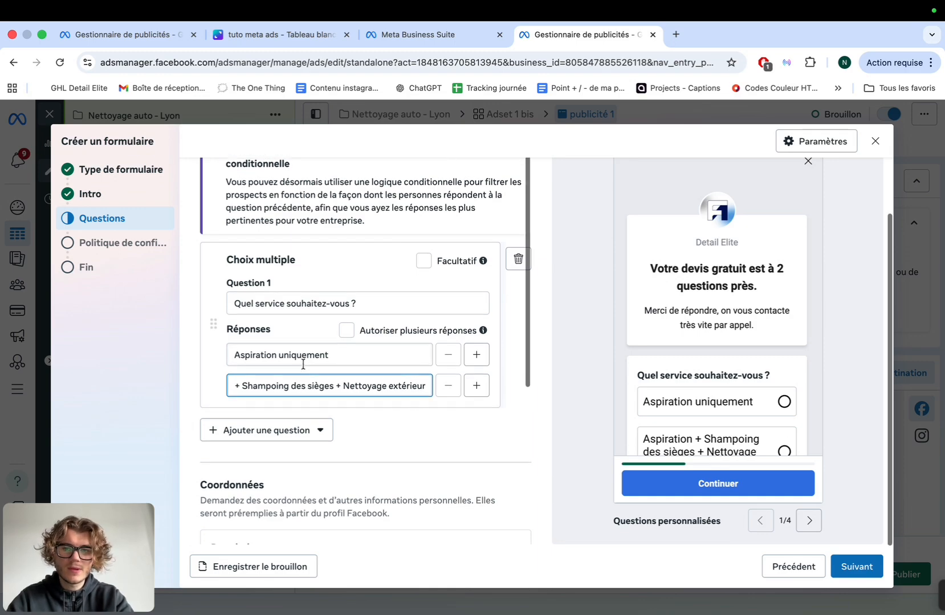
{"action": "left_click", "coordinate": [469, 376]}
{"action": "left_click", "coordinate": [340, 409]}
{"action": "type", "text": "Net"}
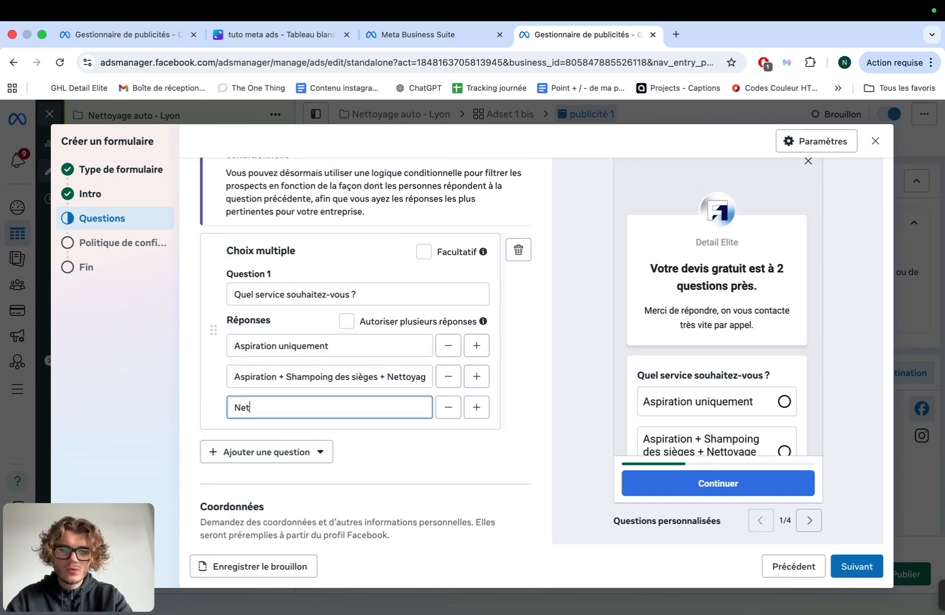
{"action": "type", "text": "toyage en pro"}
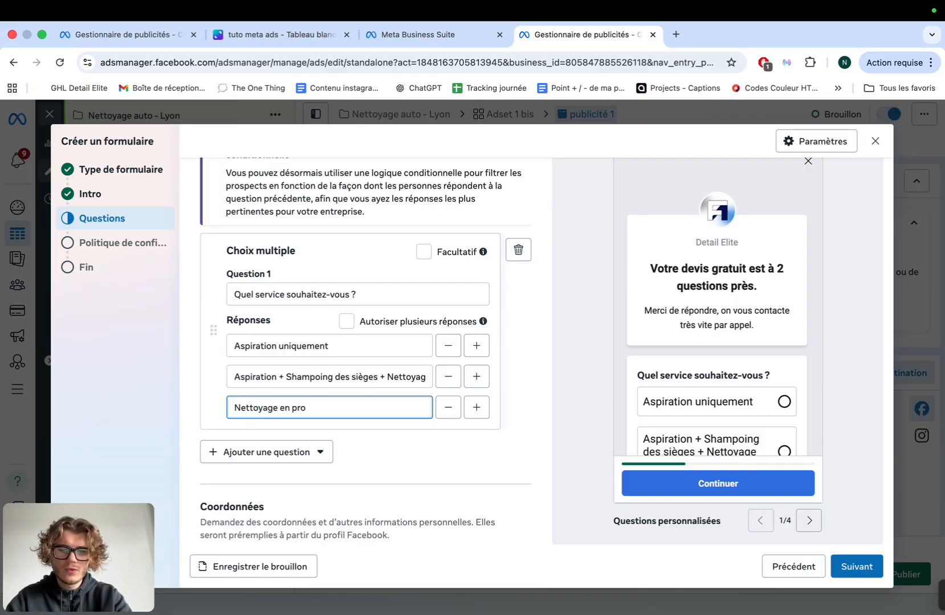
{"action": "type", "text": "fnd"}
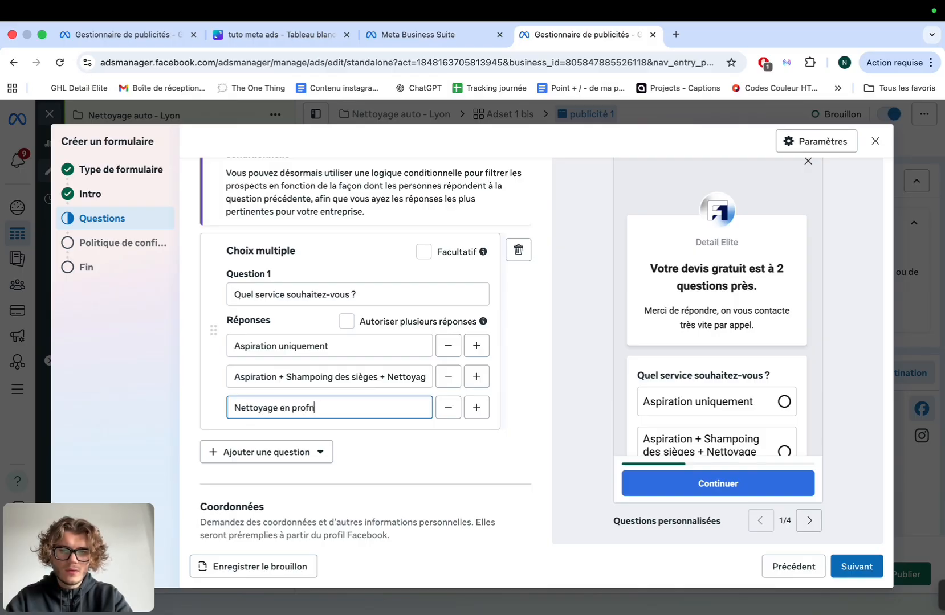
{"action": "key", "text": "BackSpace"}
{"action": "type", "text": "ondeuyr ci"}
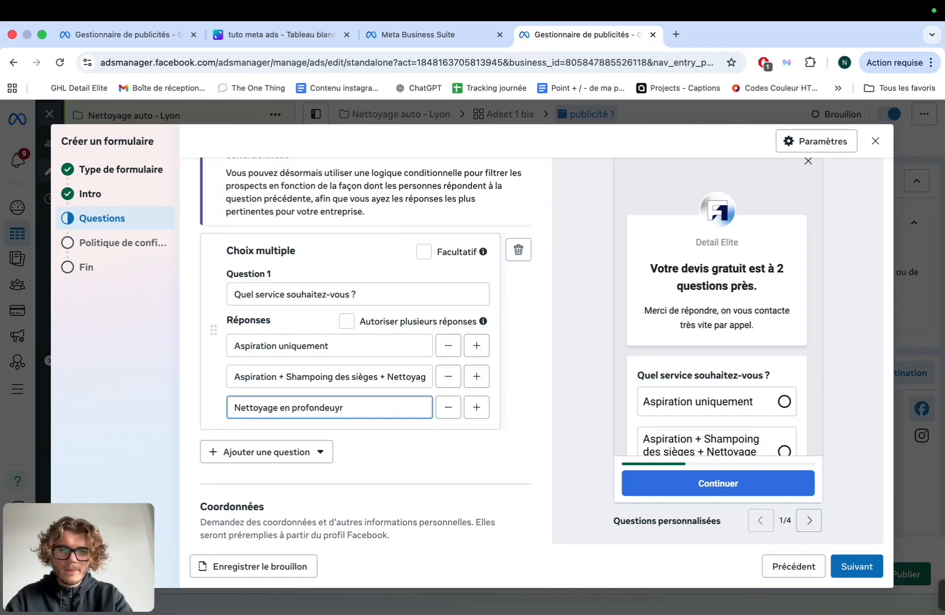
{"action": "key", "text": "BackSpace"}
{"action": "key", "text": "BackSpace"}
{"action": "type", "text": "r compp"}
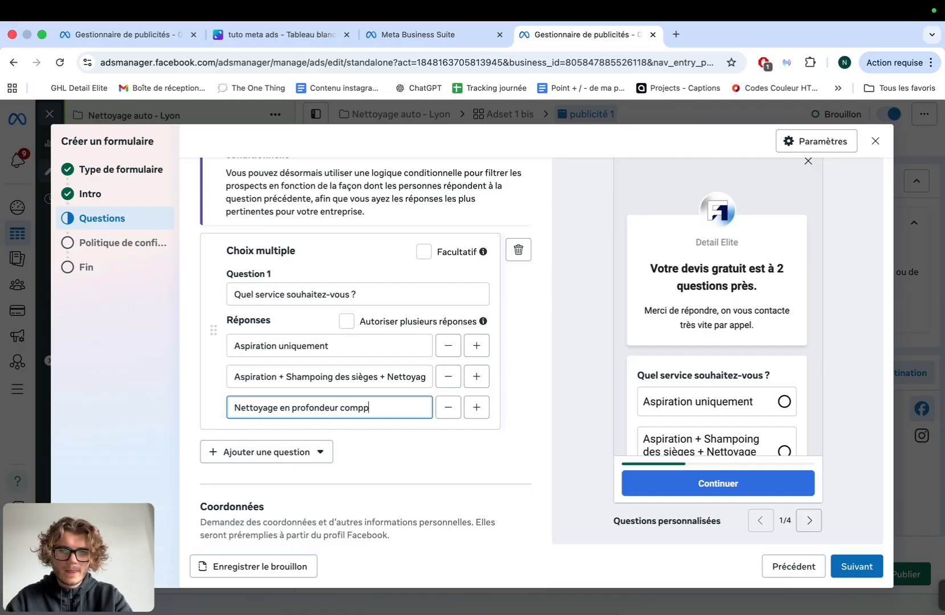
{"action": "scroll", "coordinate": [344, 399], "scroll_direction": "down", "scroll_amount": 5}
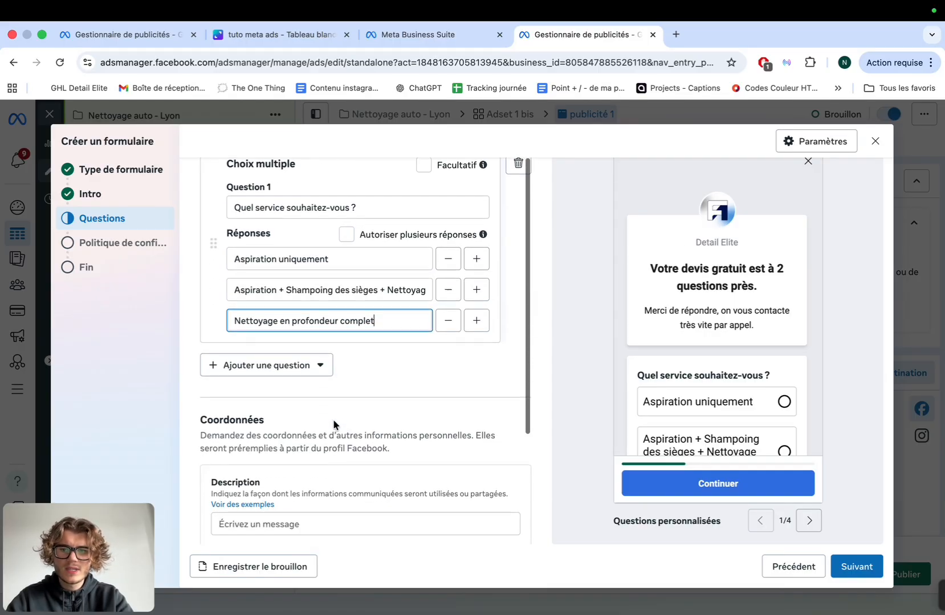
{"action": "scroll", "coordinate": [301, 308], "scroll_direction": "up", "scroll_amount": 3}
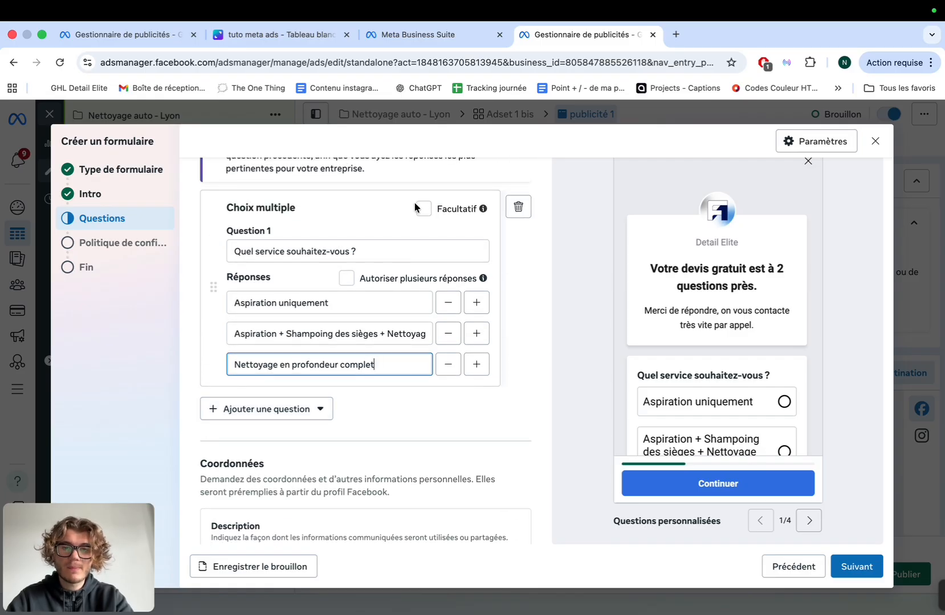
Add a multiple-choice question 'Pour quand souhaitez-vous le service ?'
{"action": "left_click", "coordinate": [242, 413]}
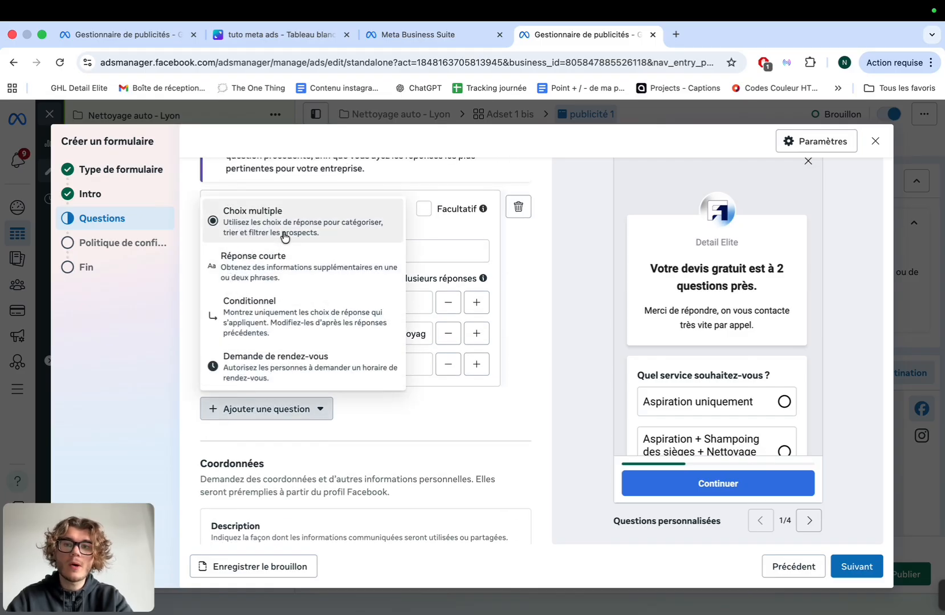
{"action": "left_click", "coordinate": [259, 216]}
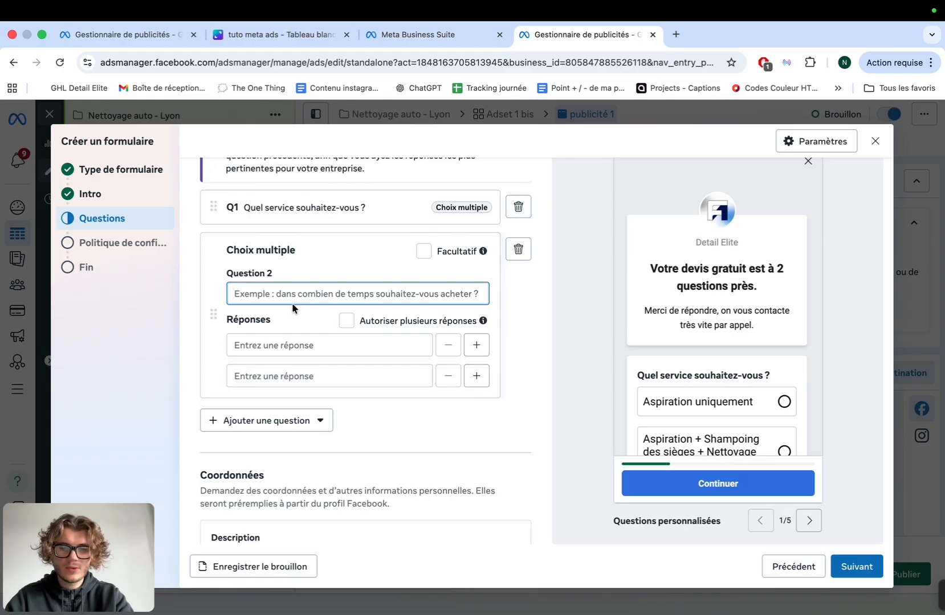
{"action": "type", "text": "Pour quand "}
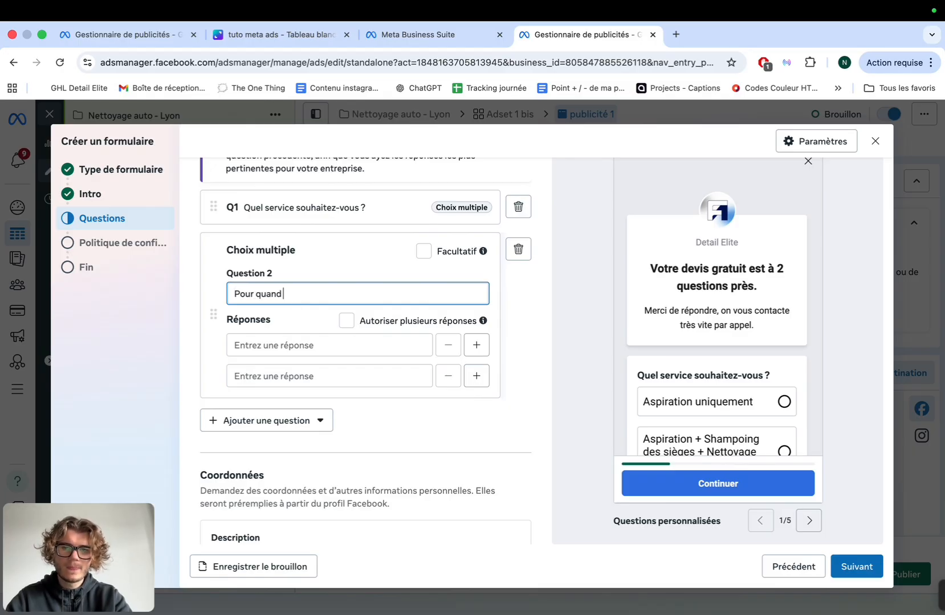
{"action": "type", "text": "souhaitez"}
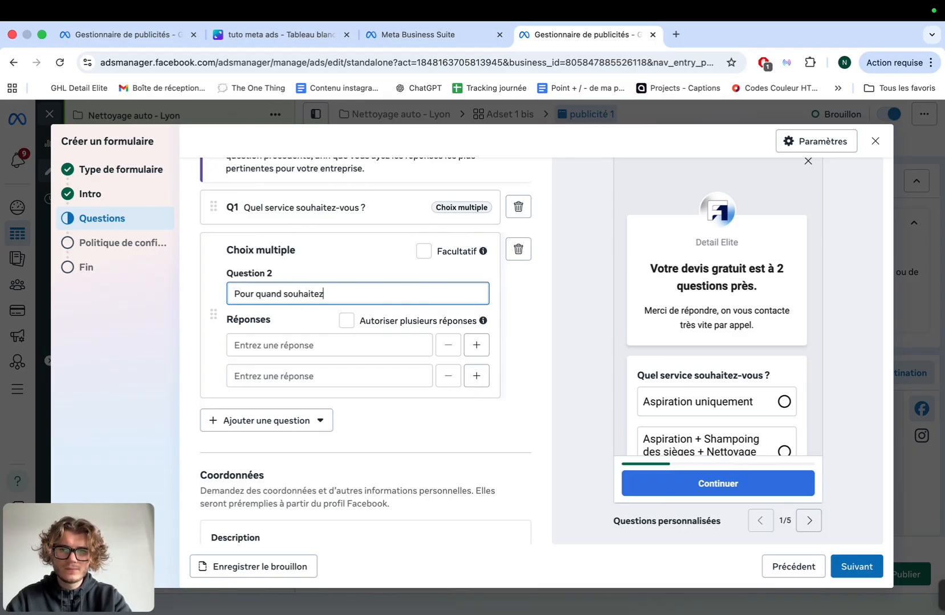
{"action": "key", "text": "BackSpace"}
{"action": "key", "text": "BackSpace"}
{"action": "type", "text": "-vous le"}
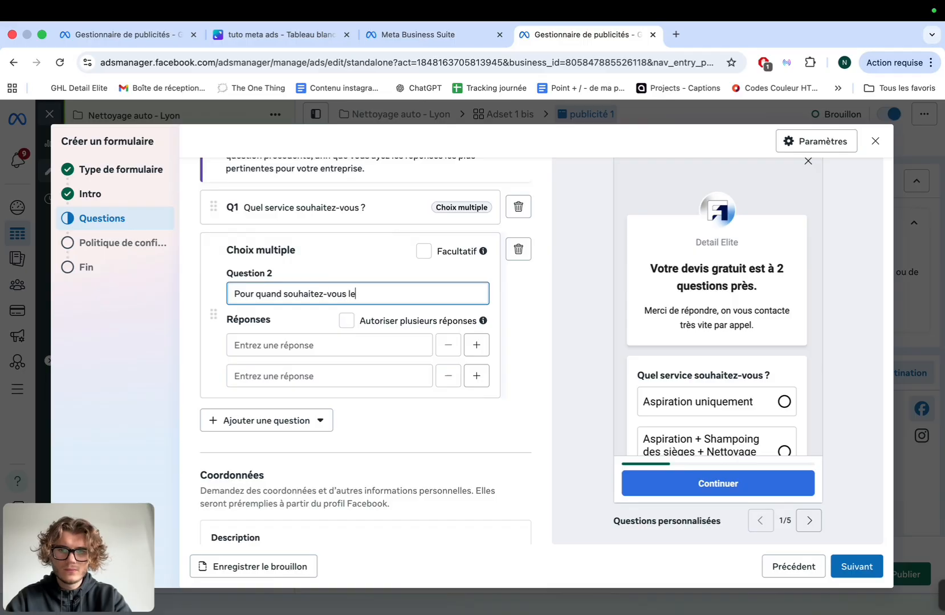
{"action": "type", "text": " service ?"}
Give the timing question answers 'Dès que possible', 'Sous 2 semaines' and 'Pas pressé, juste un devis (l'offre ne sera plus valable)'
{"action": "left_click", "coordinate": [291, 342]}
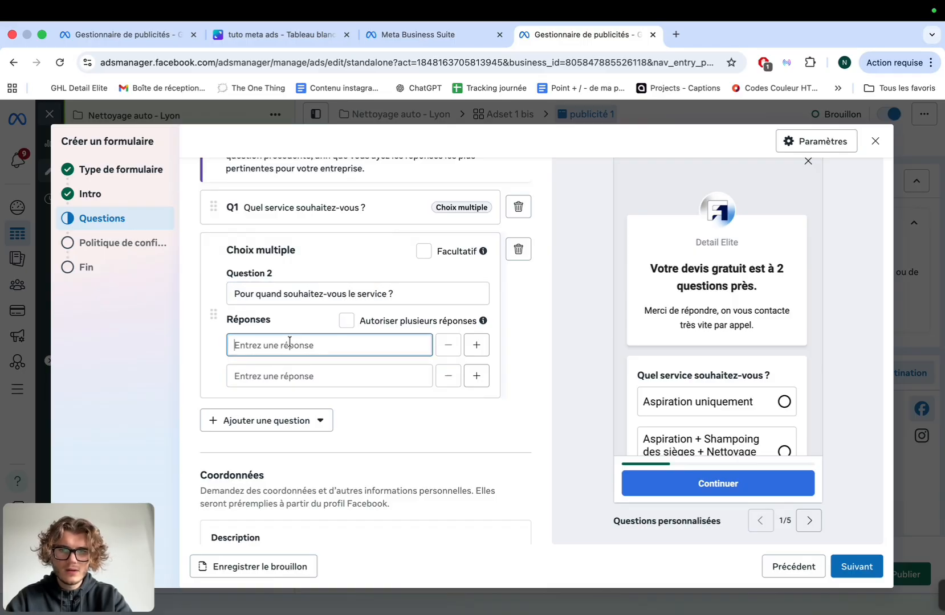
{"action": "type", "text": "Dès que po"}
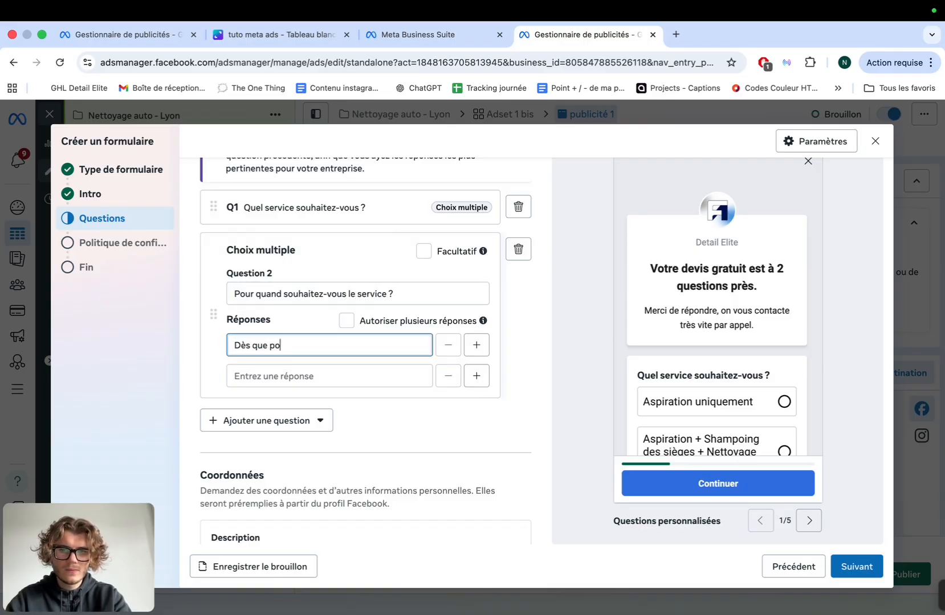
{"action": "type", "text": "ssible"}
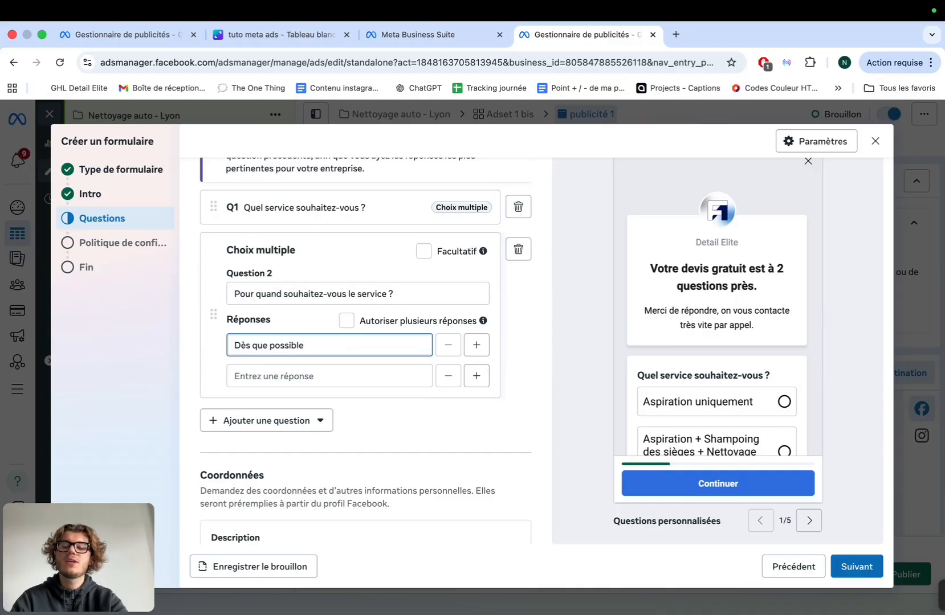
{"action": "left_click", "coordinate": [256, 377]}
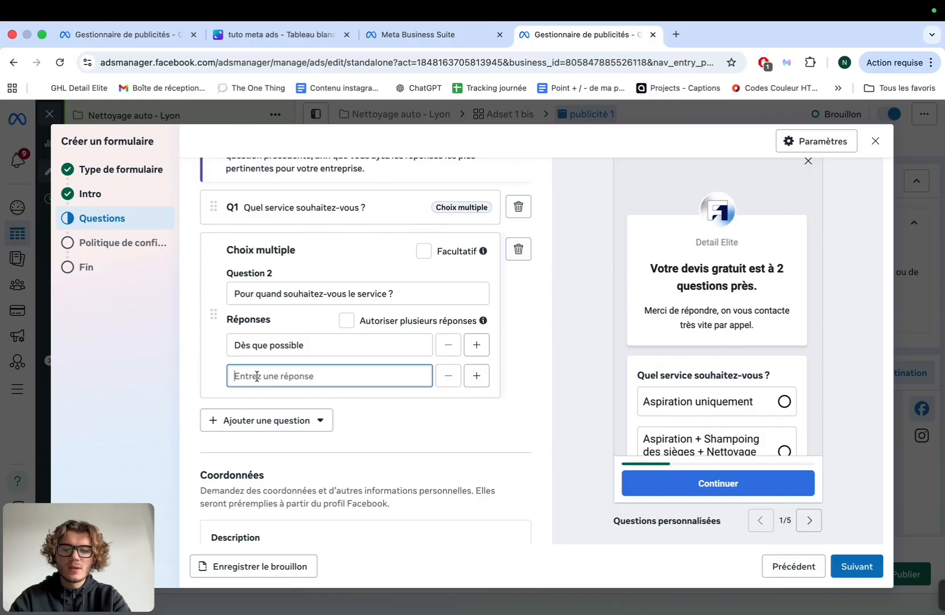
{"action": "type", "text": "Sous 2 semainse"}
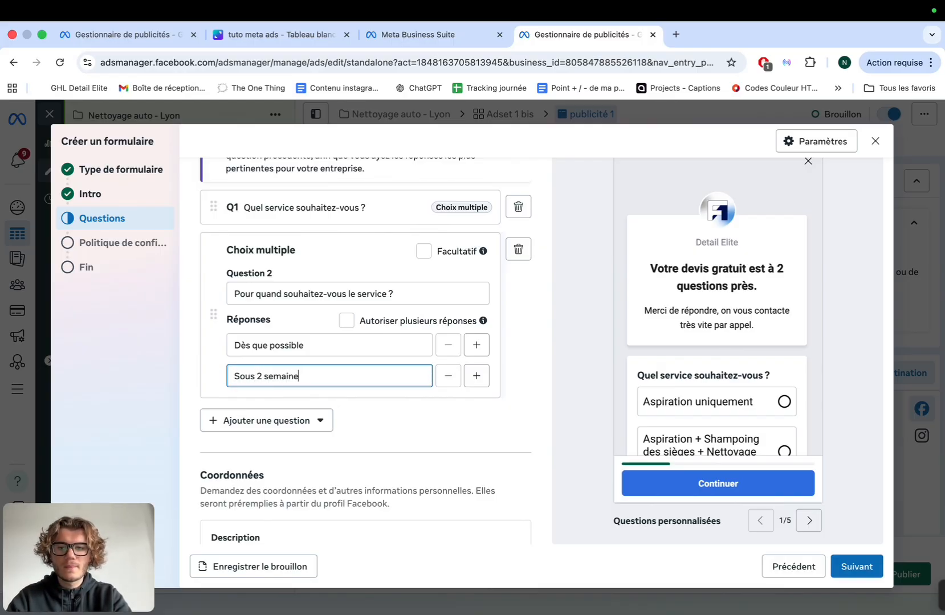
{"action": "key", "text": "BackSpace"}
{"action": "type", "text": "s"}
{"action": "left_click", "coordinate": [476, 375]}
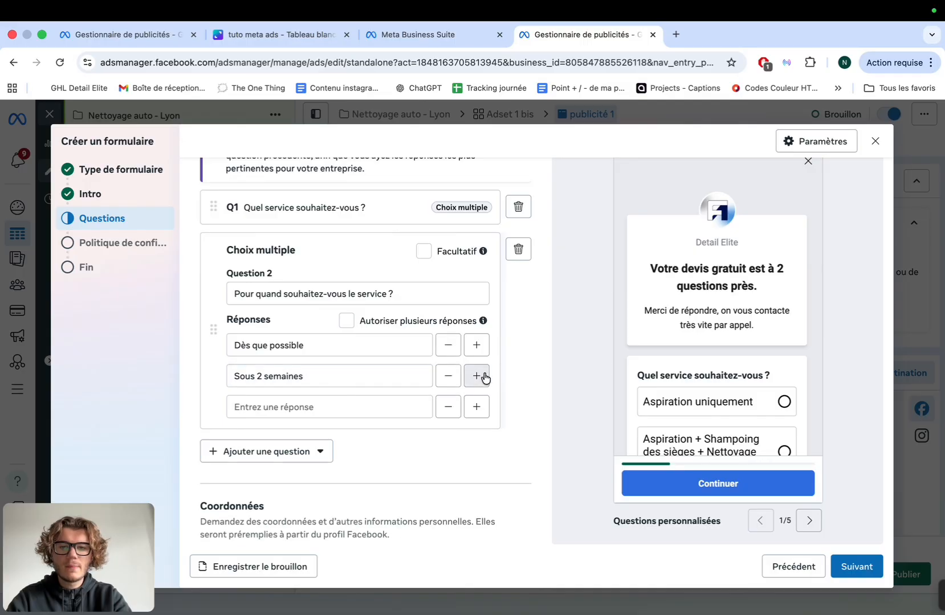
{"action": "left_click", "coordinate": [415, 407]}
{"action": "type", "text": "POas pre"}
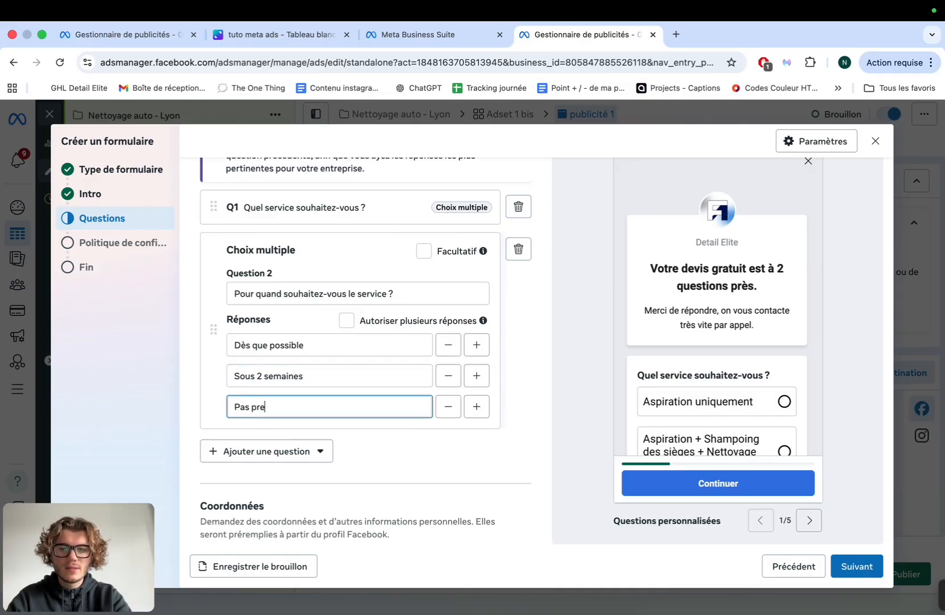
{"action": "type", "text": "ssé, juste"}
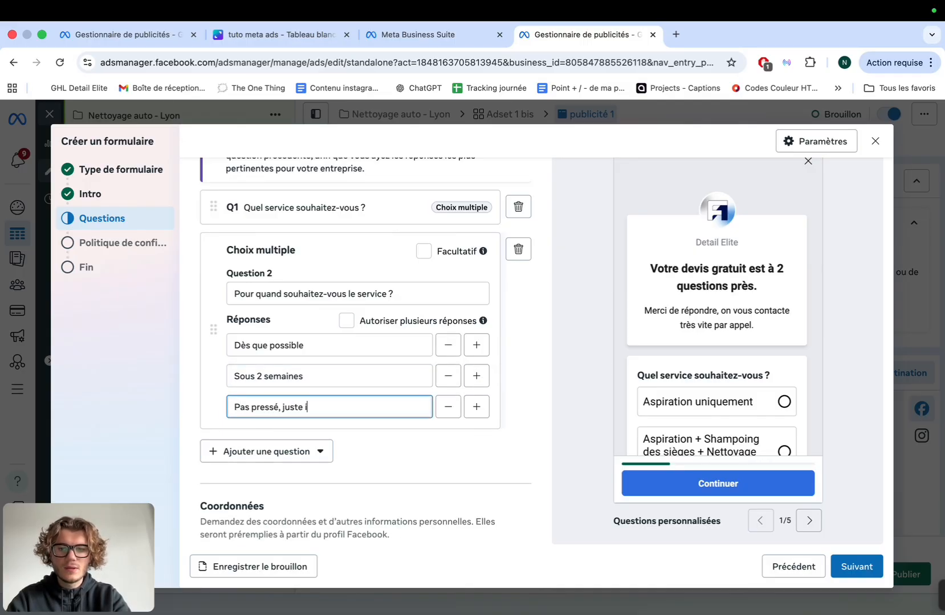
{"action": "type", "text": " un devis"}
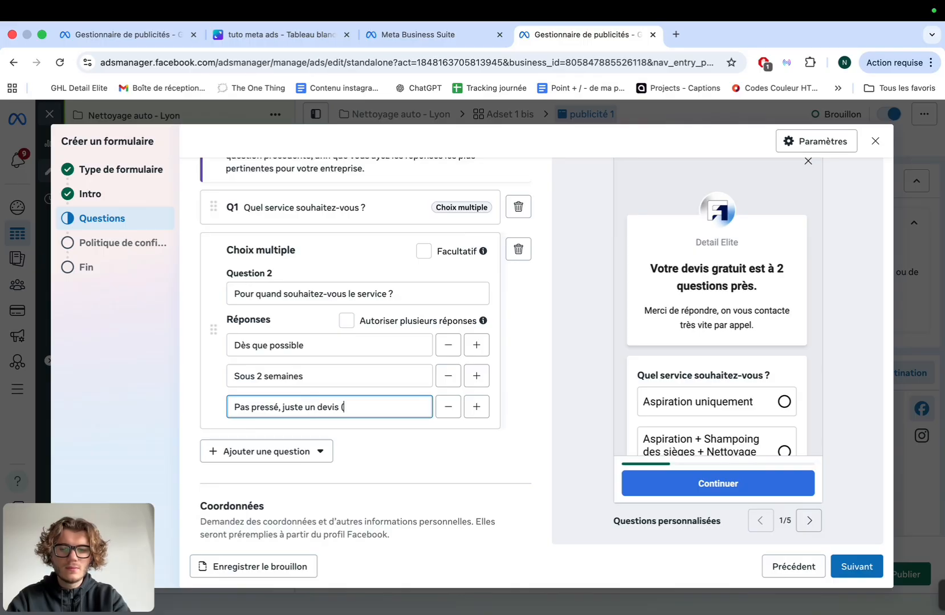
{"action": "type", "text": " (l'offre ne s"}
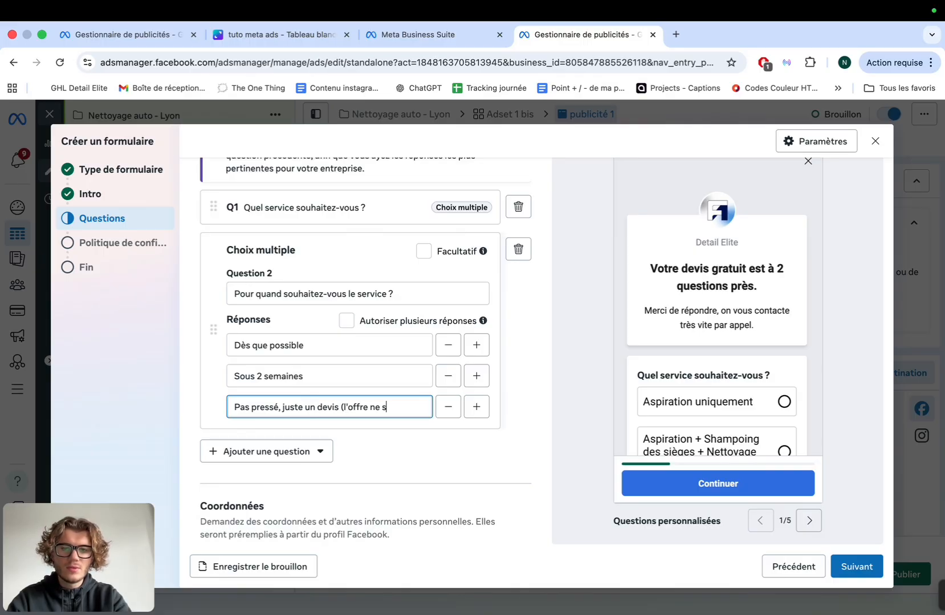
{"action": "type", "text": "era plus val"}
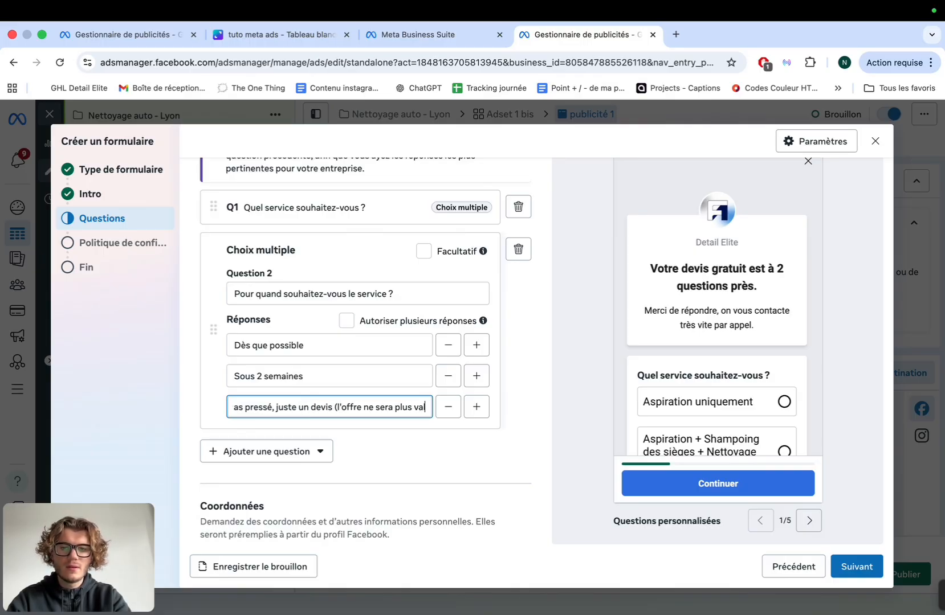
{"action": "type", "text": "able)"}
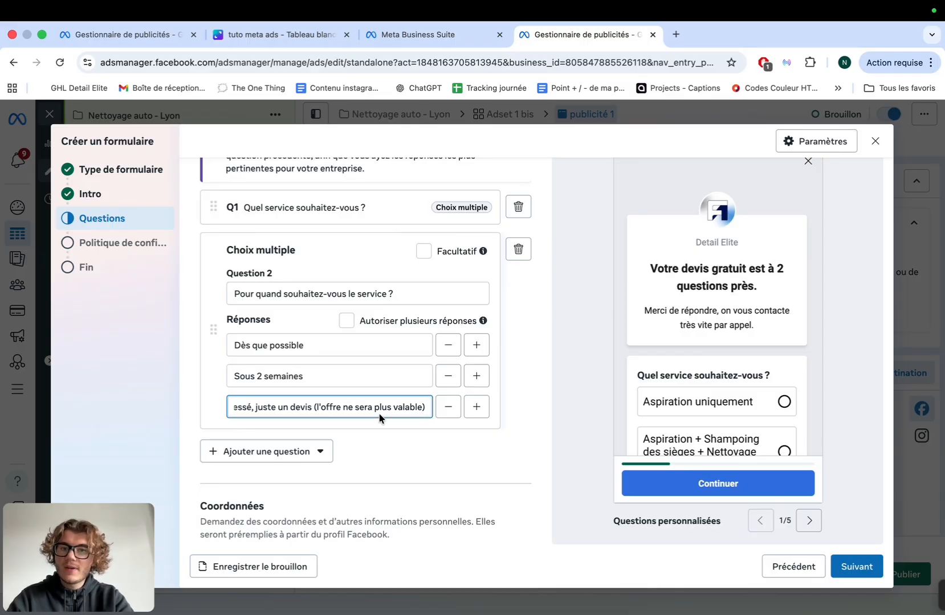
{"action": "scroll", "coordinate": [378, 426], "scroll_direction": "down", "scroll_amount": 1}
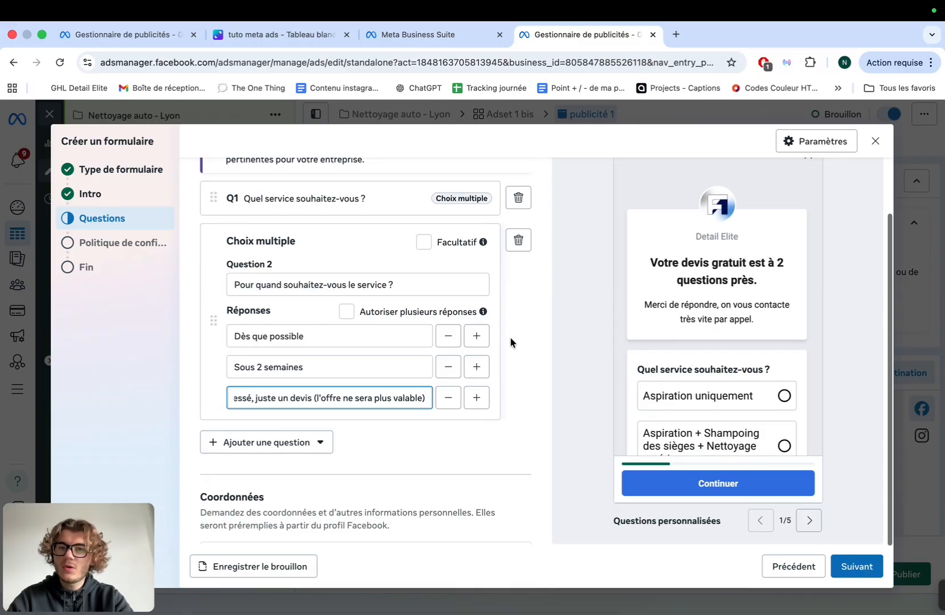
{"action": "scroll", "coordinate": [683, 354], "scroll_direction": "down", "scroll_amount": 3}
{"action": "left_click", "coordinate": [364, 441]}
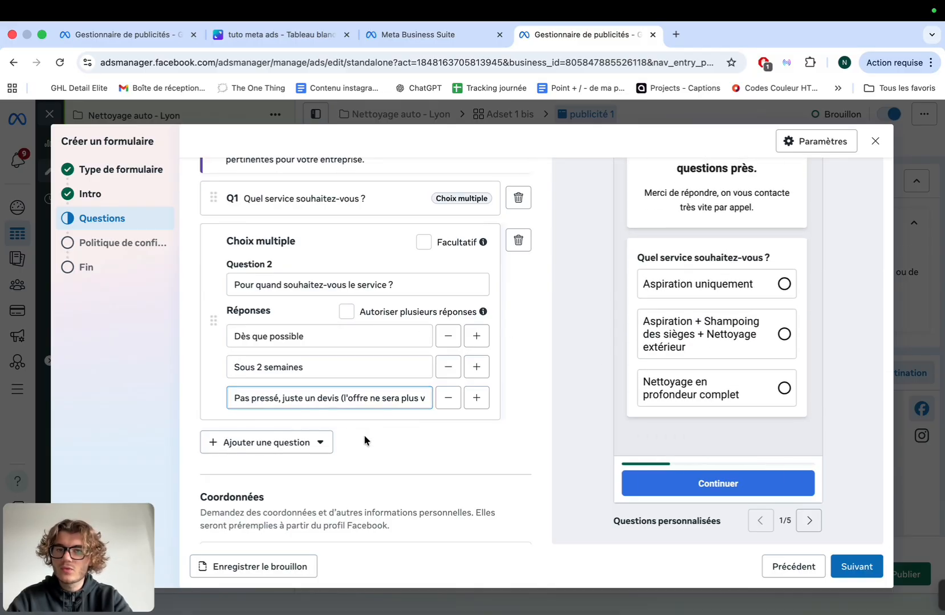
{"action": "scroll", "coordinate": [329, 325], "scroll_direction": "up", "scroll_amount": 2}
Add a short-answer question 'Marque + Modèle du véhicule :' below the multiple-choice questions
{"action": "left_click", "coordinate": [285, 348]}
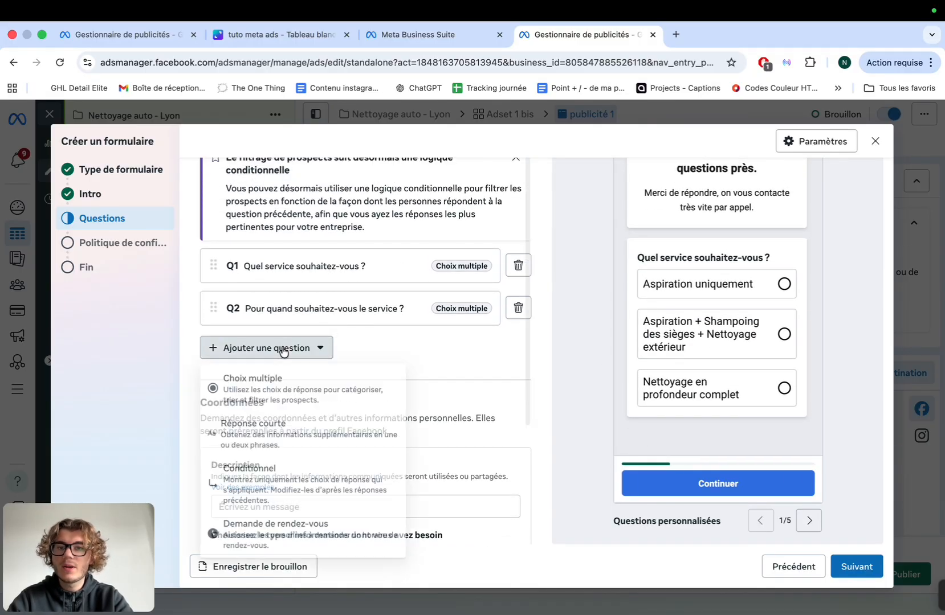
{"action": "left_click", "coordinate": [282, 432]}
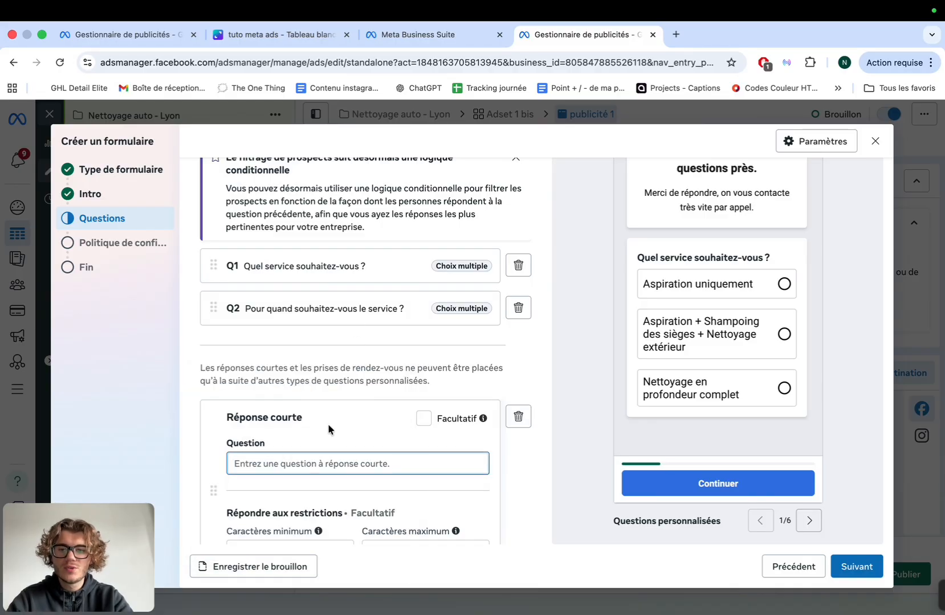
{"action": "type", "text": "Marque + M"}
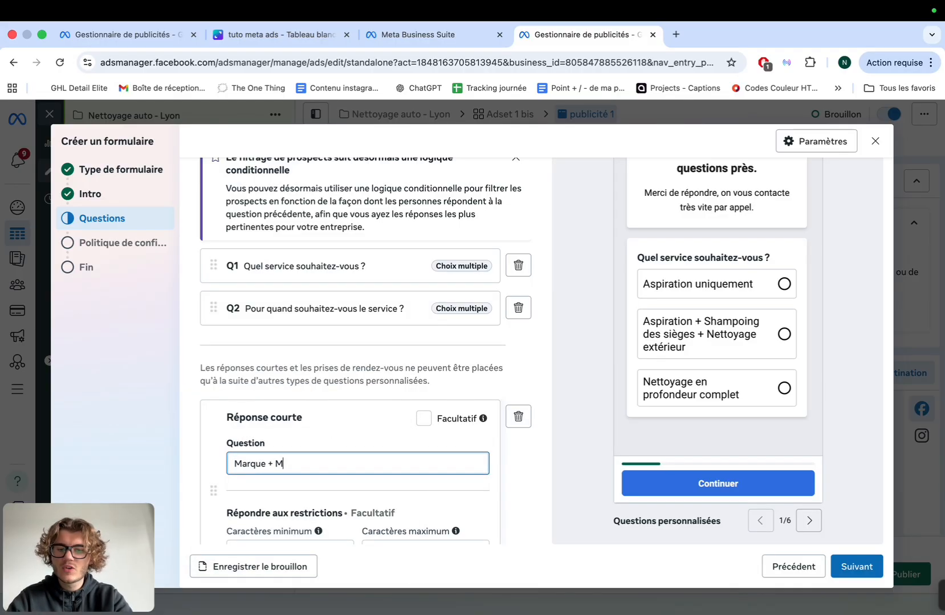
{"action": "type", "text": "odèle du"}
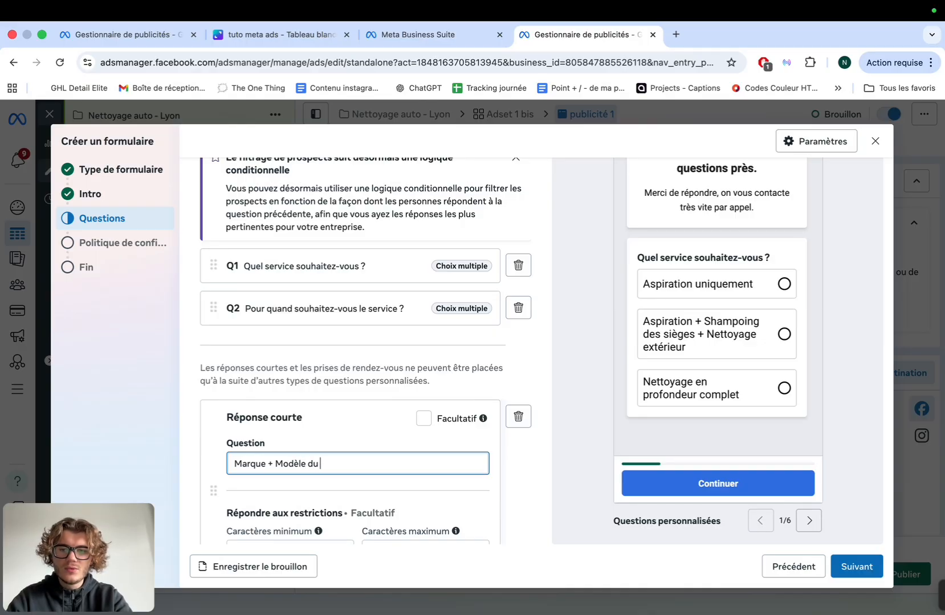
{"action": "type", "text": " véhicule"}
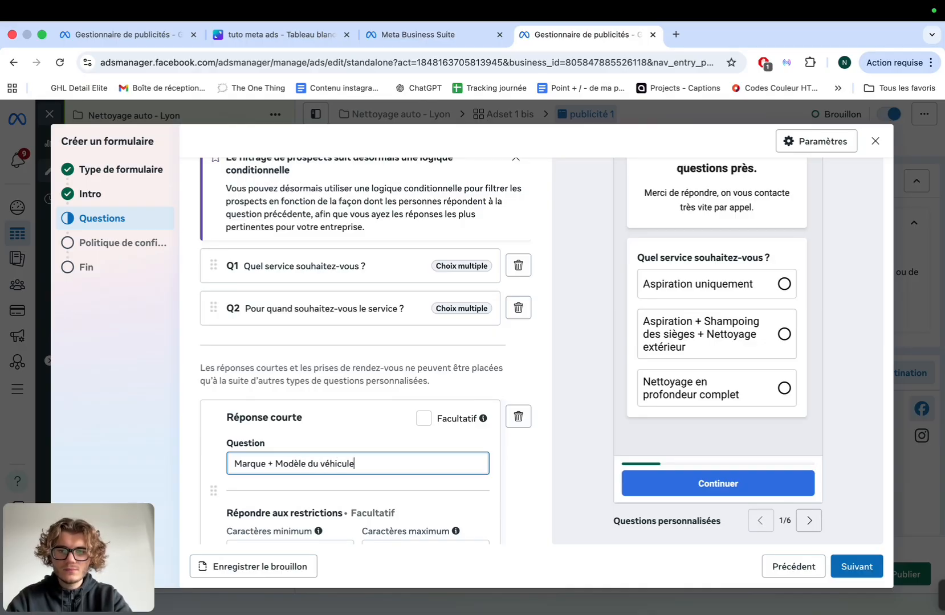
{"action": "key", "text": "BackSpace"}
{"action": "key", "text": "BackSpace"}
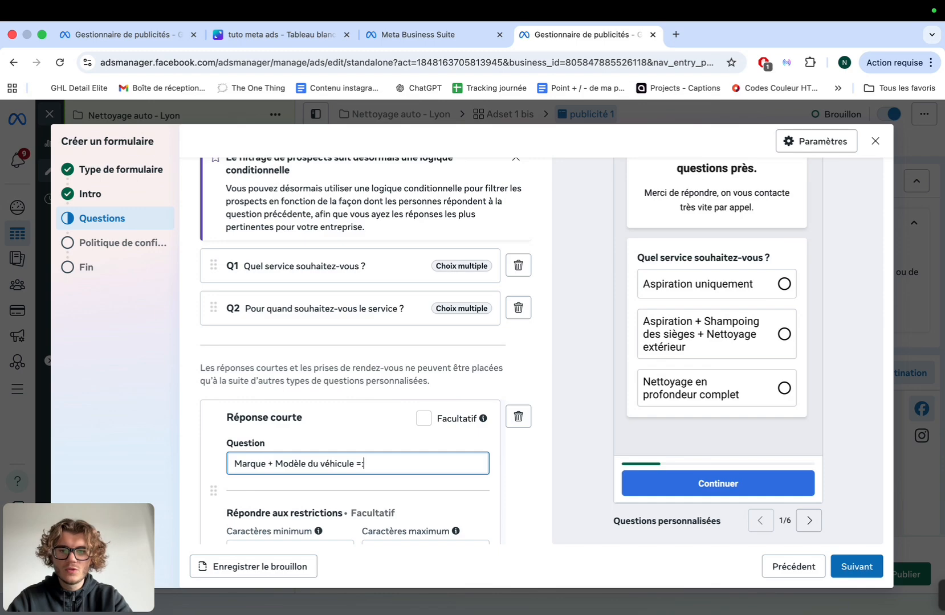
{"action": "scroll", "coordinate": [340, 404], "scroll_direction": "down", "scroll_amount": 1}
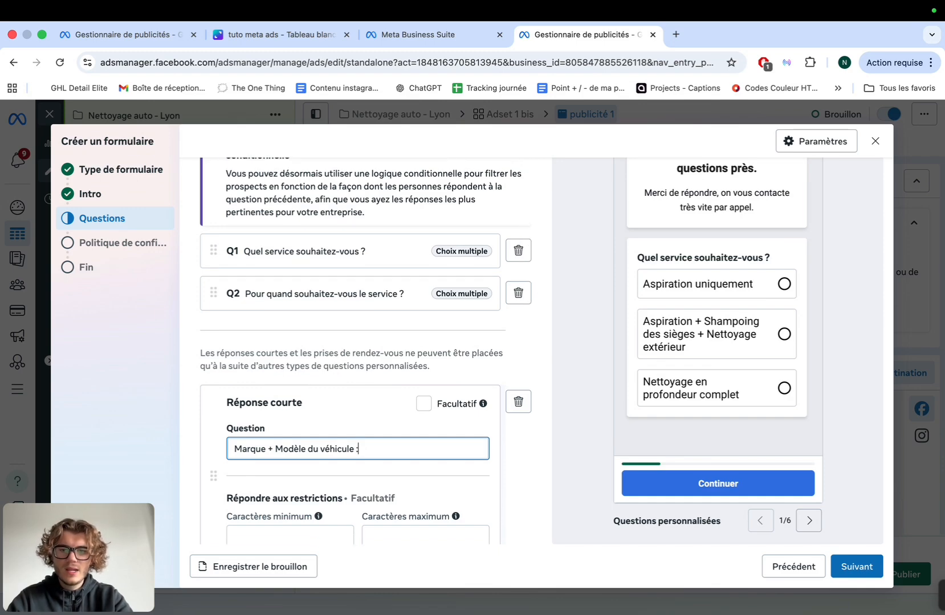
{"action": "scroll", "coordinate": [388, 285], "scroll_direction": "down", "scroll_amount": 5}
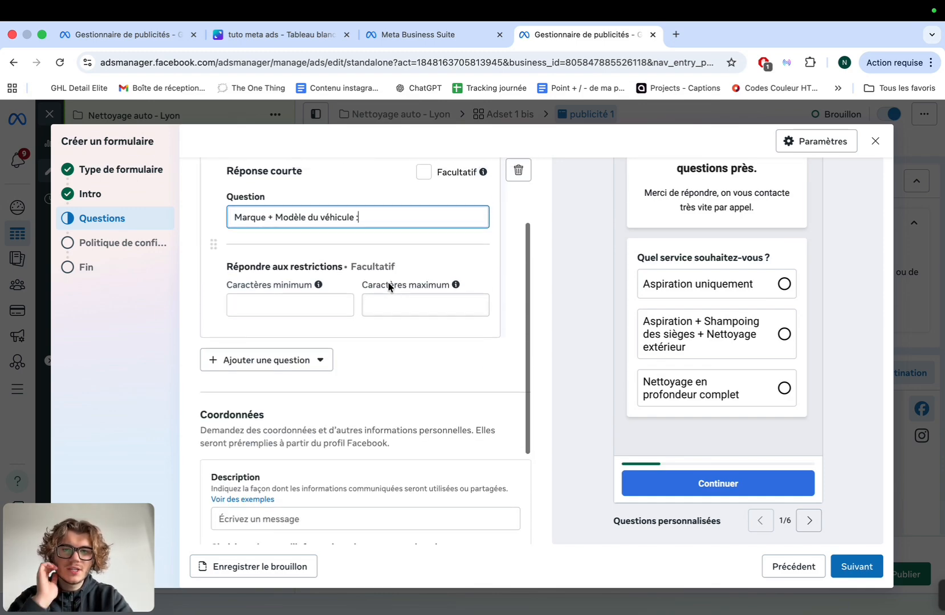
{"action": "scroll", "coordinate": [362, 370], "scroll_direction": "down", "scroll_amount": 3}
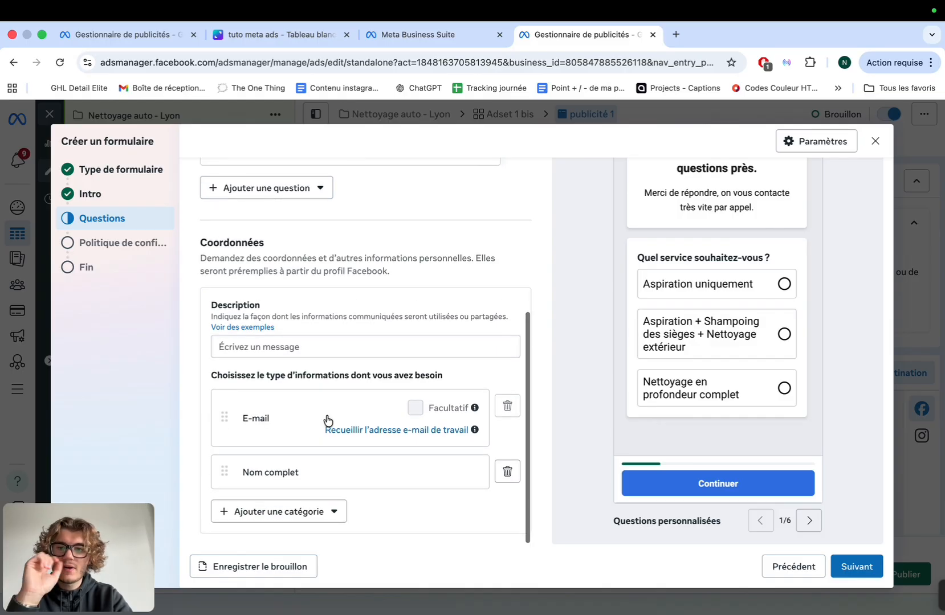
Add a phone number contact field and order phone and full name above e-mail
{"action": "left_click", "coordinate": [304, 511]}
{"action": "mouse_move", "coordinate": [319, 385]}
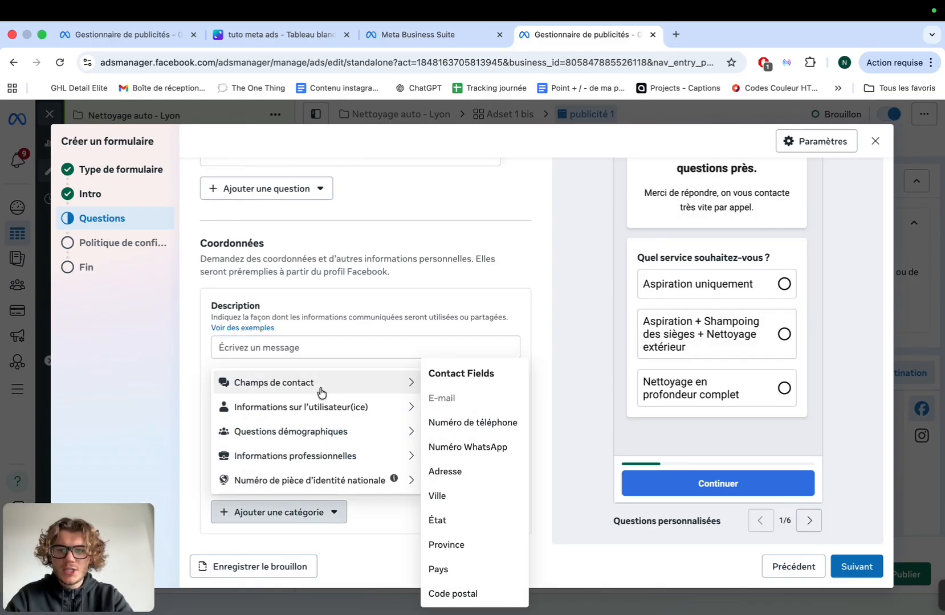
{"action": "left_click", "coordinate": [469, 422]}
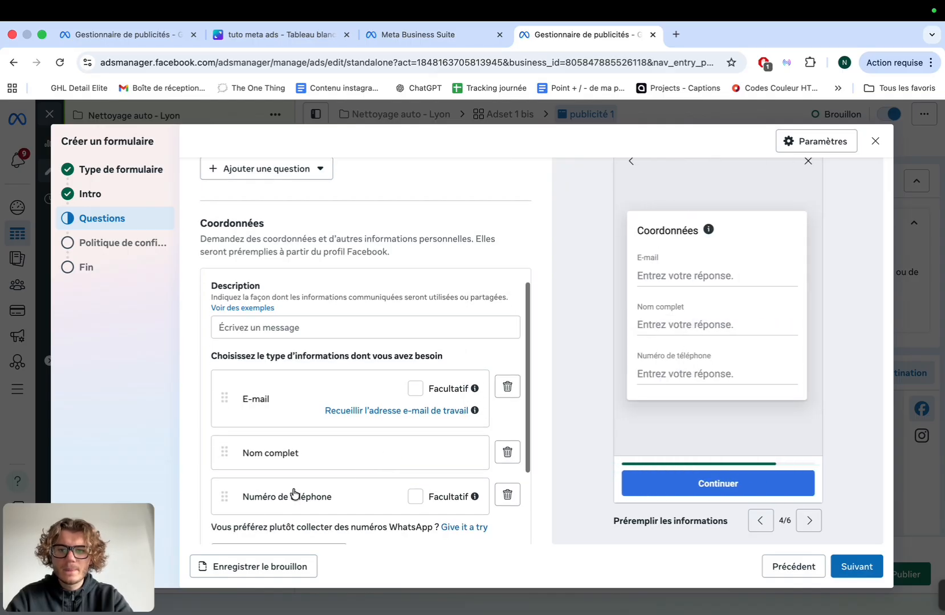
{"action": "left_click_drag", "start_coordinate": [222, 497], "coordinate": [216, 386]}
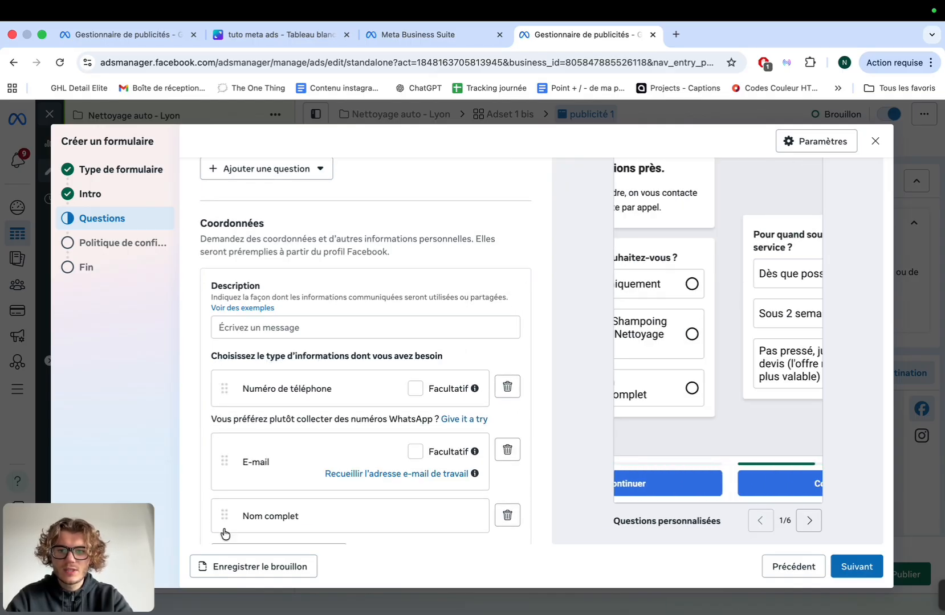
{"action": "left_click_drag", "start_coordinate": [226, 534], "coordinate": [221, 350]}
Paste the data-use paragraph from the notes as the contact section description
{"action": "scroll", "coordinate": [283, 332], "scroll_direction": "up", "scroll_amount": 10}
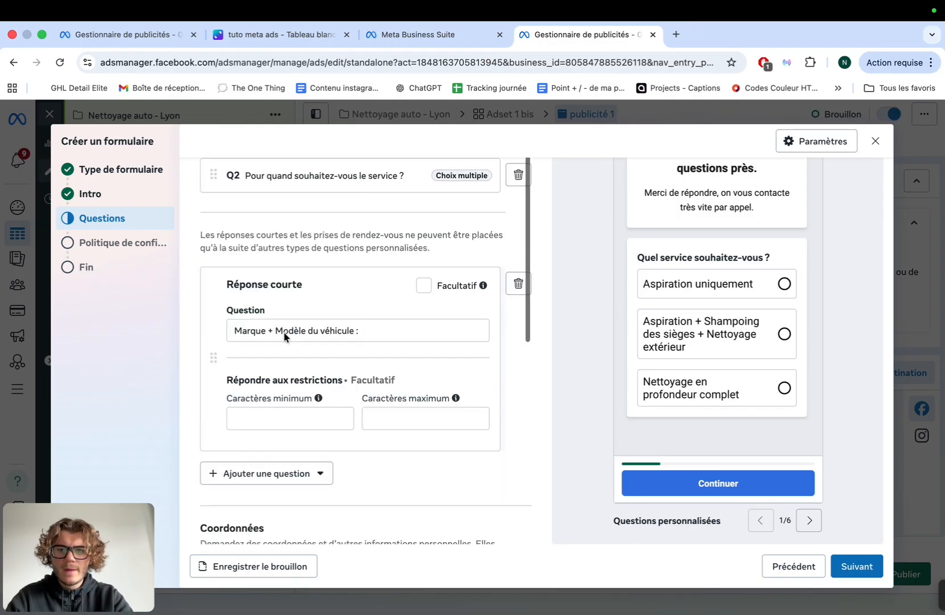
{"action": "scroll", "coordinate": [285, 336], "scroll_direction": "down", "scroll_amount": 5}
{"action": "left_click", "coordinate": [279, 373]}
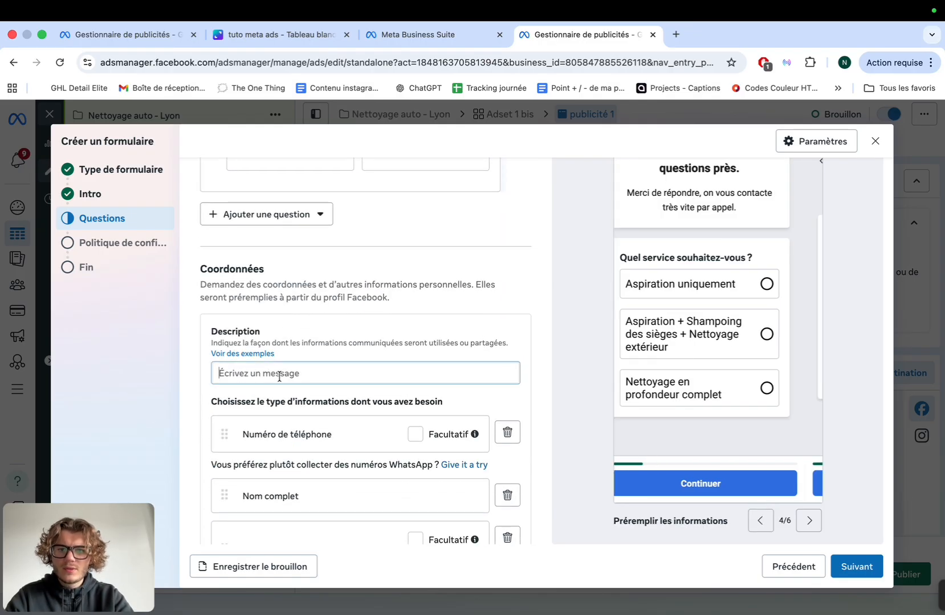
{"action": "key", "text": "ctrl+Left"}
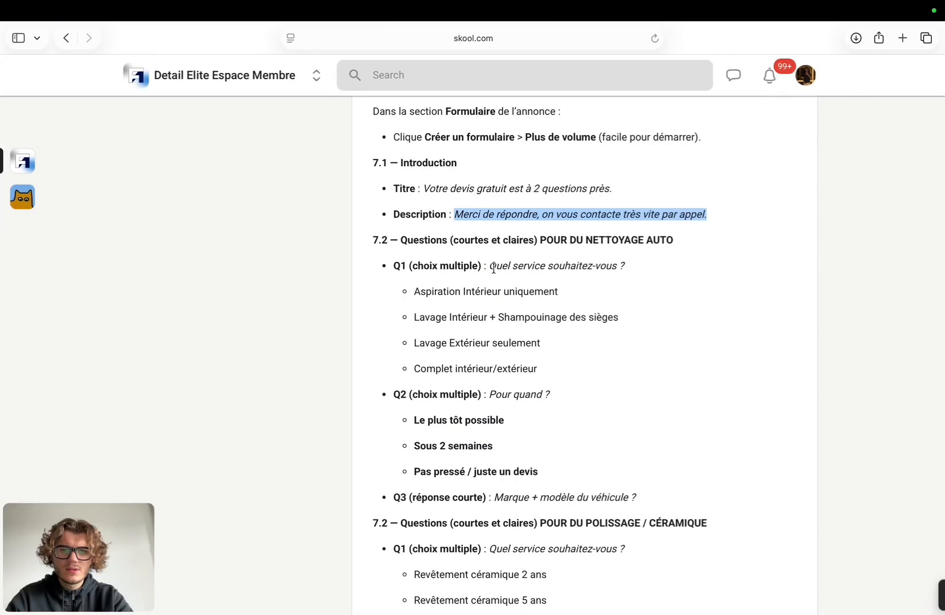
{"action": "scroll", "coordinate": [493, 267], "scroll_direction": "down", "scroll_amount": 10}
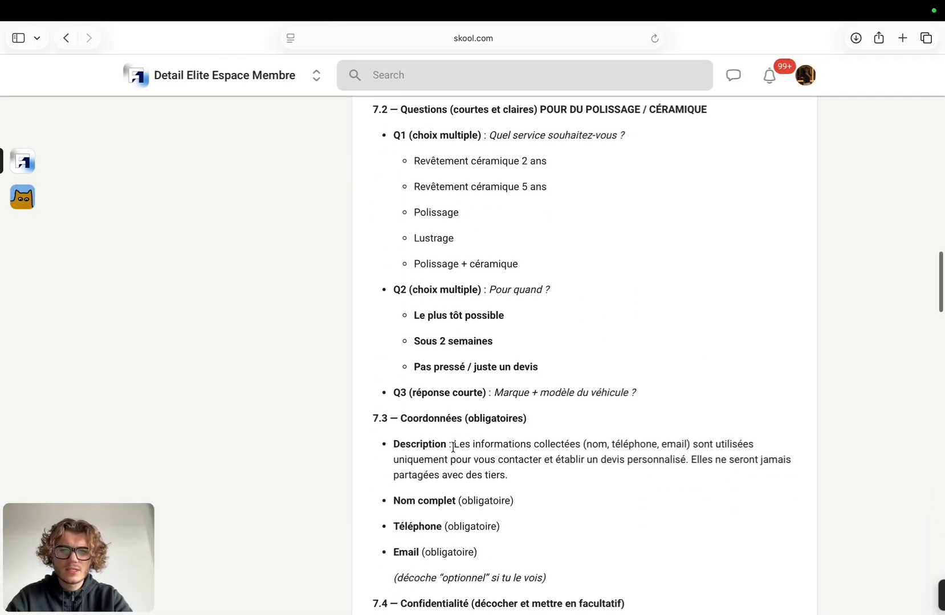
{"action": "left_click_drag", "start_coordinate": [453, 448], "coordinate": [516, 472]}
{"action": "key", "text": "super+c"}
{"action": "key", "text": "ctrl+Right"}
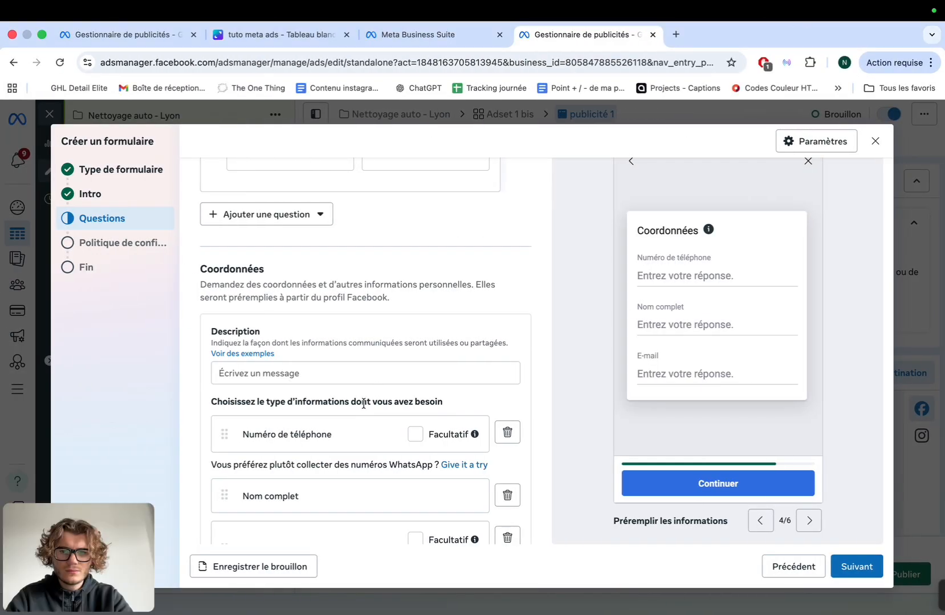
{"action": "left_click", "coordinate": [333, 375]}
{"action": "key", "text": "super+v"}
Lowercase 'modèle' in the vehicle question and continue to the privacy policy step
{"action": "scroll", "coordinate": [333, 376], "scroll_direction": "up", "scroll_amount": 5}
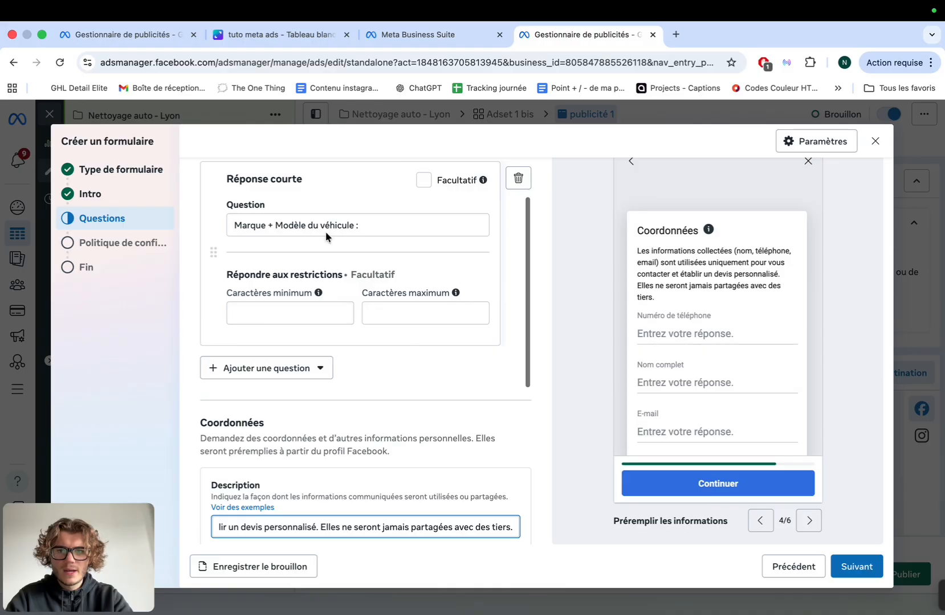
{"action": "left_click", "coordinate": [282, 225]}
{"action": "key", "text": "BackSpace"}
{"action": "type", "text": "m"}
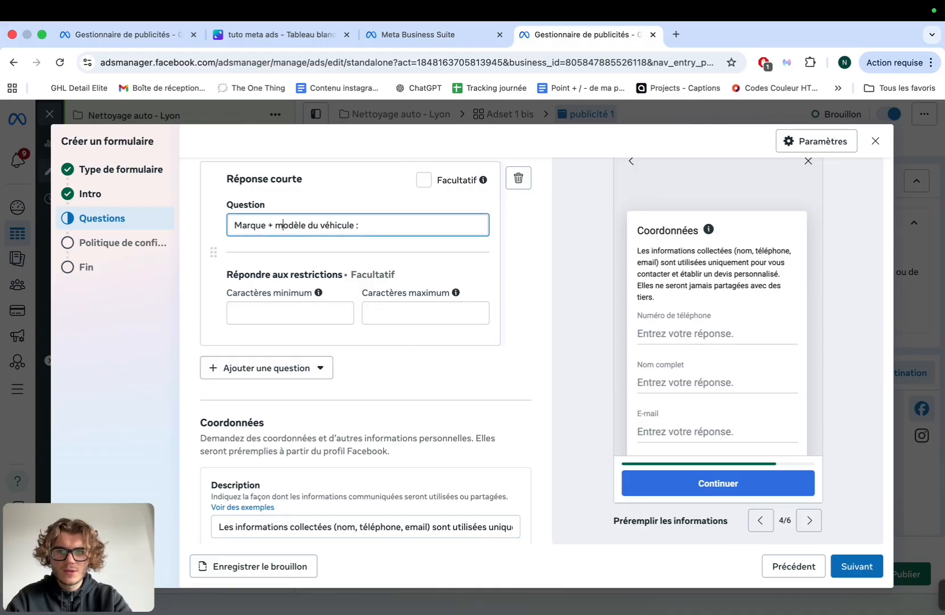
{"action": "left_click", "coordinate": [357, 256]}
{"action": "scroll", "coordinate": [357, 256], "scroll_direction": "down", "scroll_amount": 3}
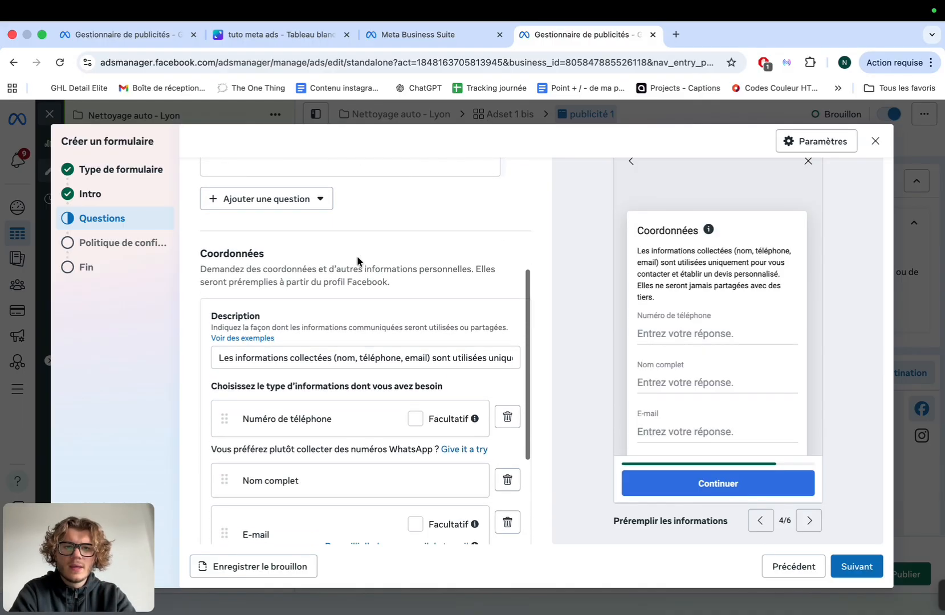
{"action": "scroll", "coordinate": [432, 310], "scroll_direction": "down", "scroll_amount": 5}
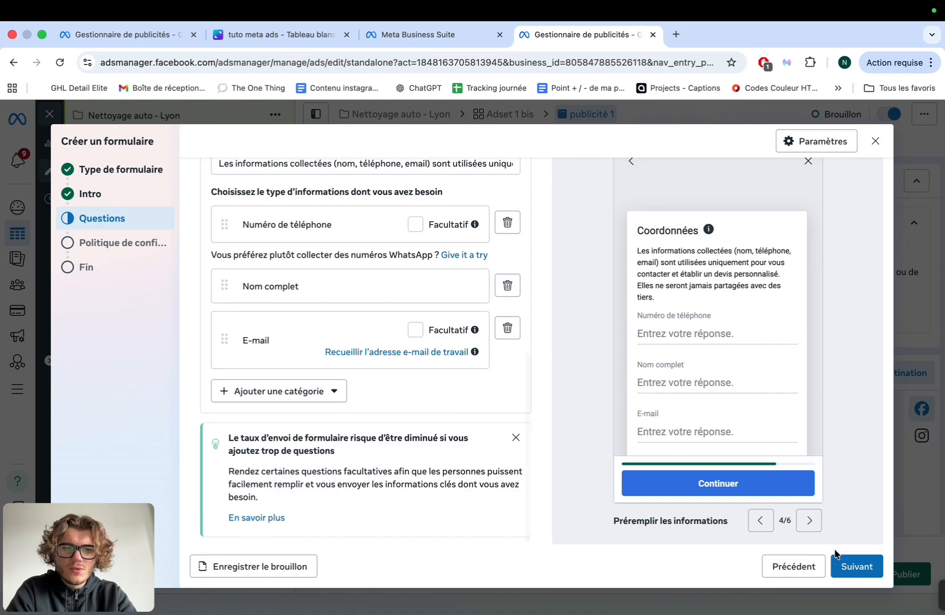
{"action": "left_click", "coordinate": [857, 567]}
Turn off the privacy policy link and move on to the form's ending screen
{"action": "scroll", "coordinate": [495, 340], "scroll_direction": "up", "scroll_amount": 2}
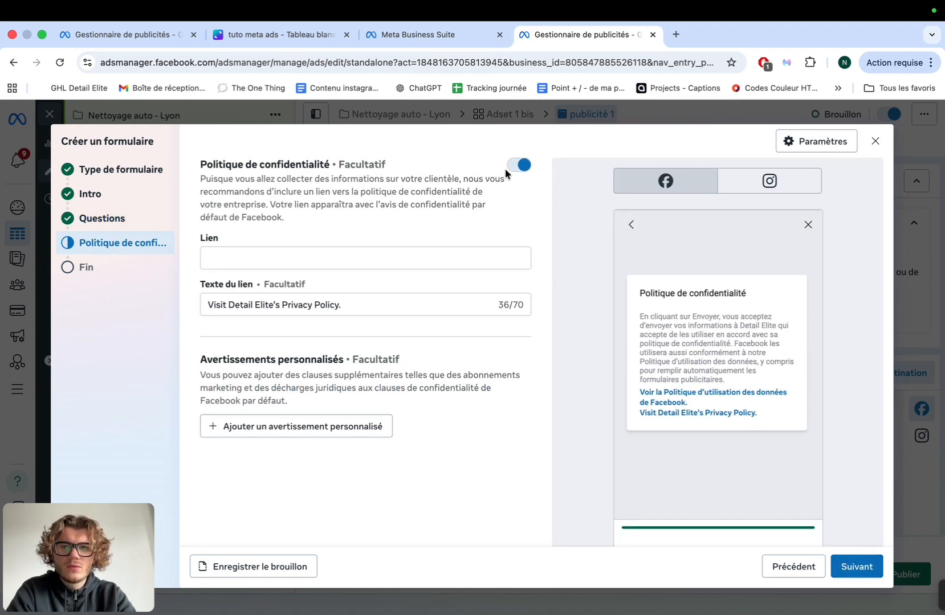
{"action": "left_click", "coordinate": [512, 171]}
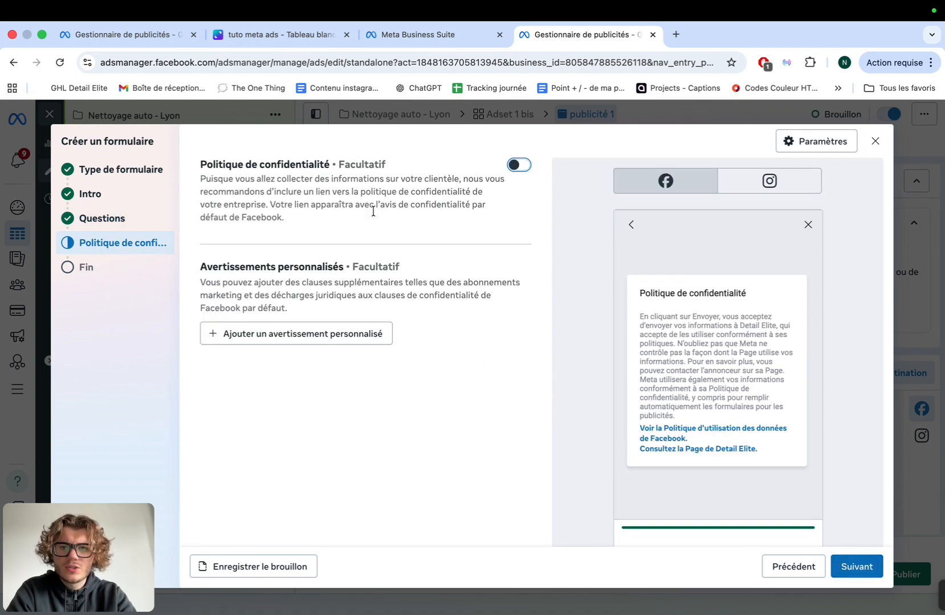
{"action": "left_click", "coordinate": [855, 567]}
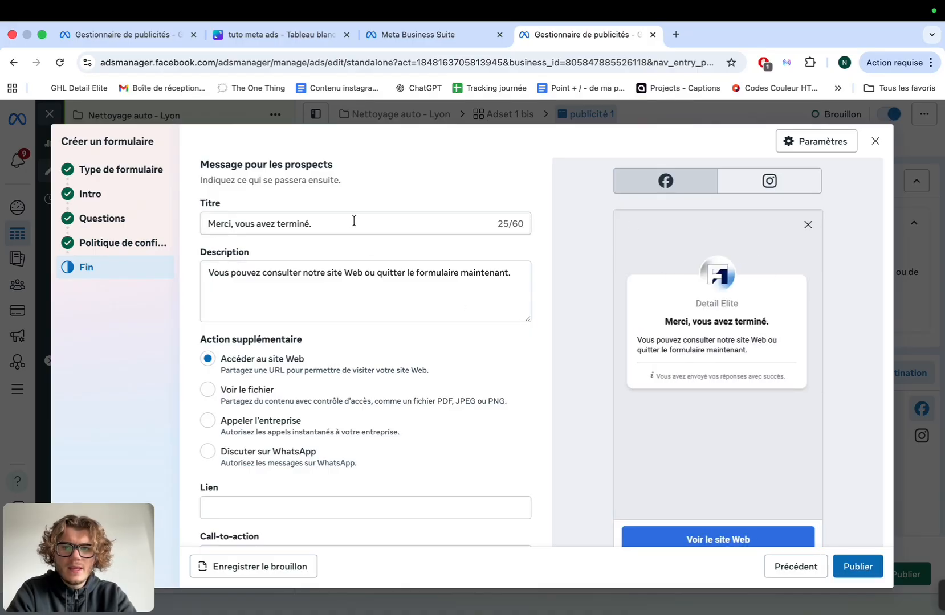
Replace the ending screen title with the suggested thank-you title from the reference document
{"action": "key", "text": "ctrl+Right"}
{"action": "scroll", "coordinate": [431, 389], "scroll_direction": "down", "scroll_amount": 5}
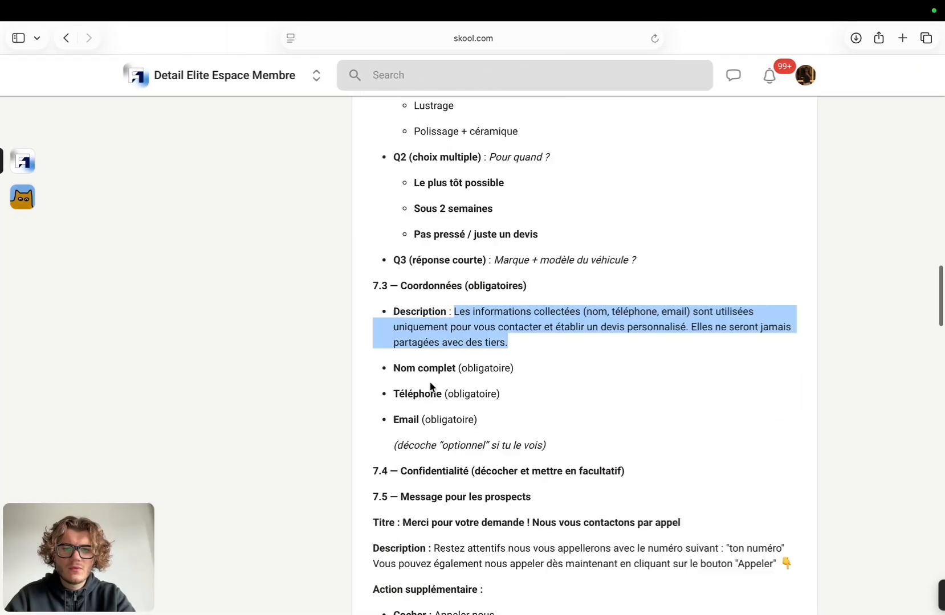
{"action": "left_click_drag", "start_coordinate": [401, 395], "coordinate": [680, 405]}
{"action": "key", "text": "ctrl+c"}
{"action": "key", "text": "ctrl+Left"}
{"action": "left_click", "coordinate": [411, 225]}
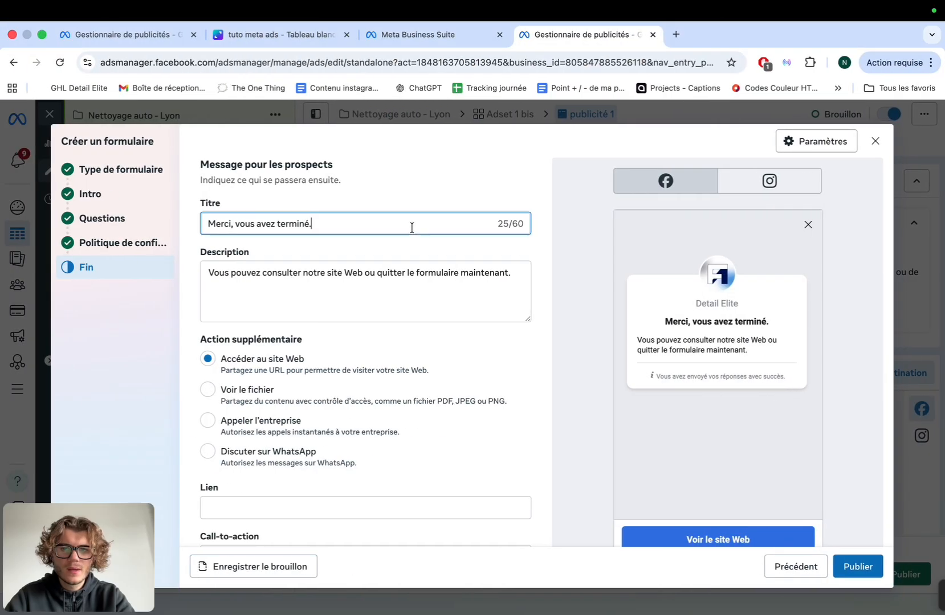
{"action": "type", "text": "Merci pour votre demande ! Nous vou"}
{"action": "key", "text": "ctrl+a"}
{"action": "key", "text": "ctrl+v"}
Replace the ending description with the suggested description copied from the reference document
{"action": "key", "text": "ctrl+Right"}
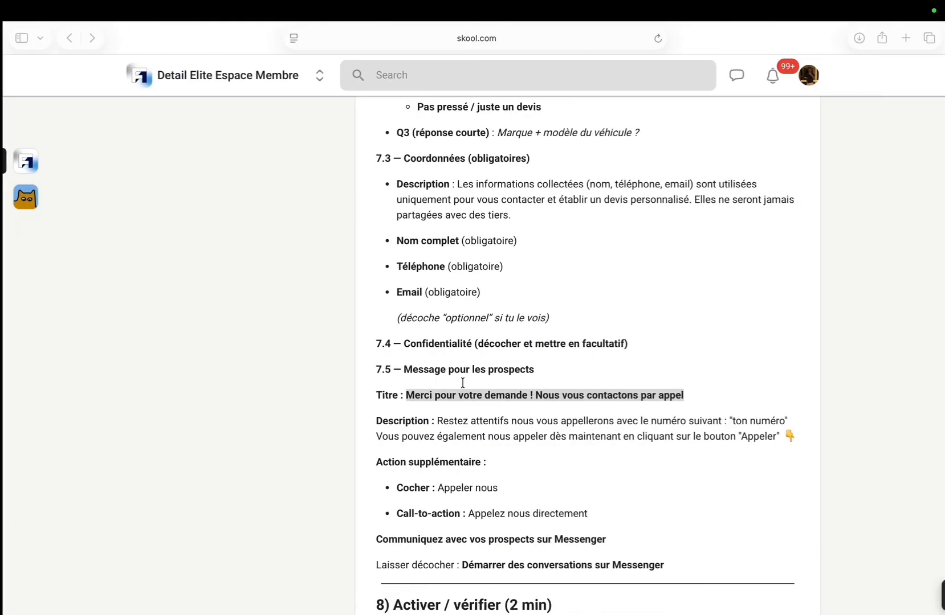
{"action": "left_click_drag", "start_coordinate": [433, 421], "coordinate": [801, 435]}
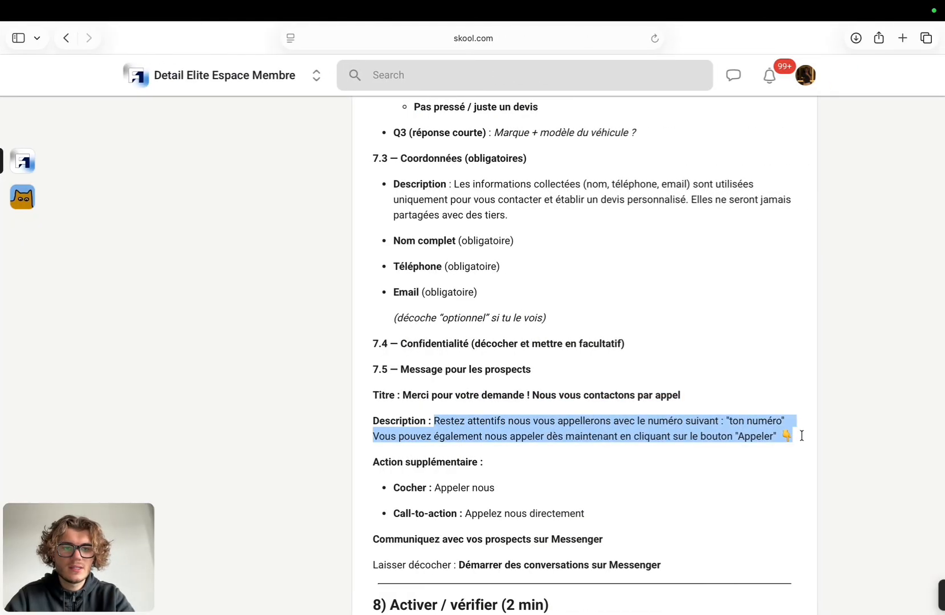
{"action": "key", "text": "ctrl+c"}
{"action": "key", "text": "ctrl+Left"}
{"action": "left_click", "coordinate": [348, 274]}
{"action": "key", "text": "ctrl+a"}
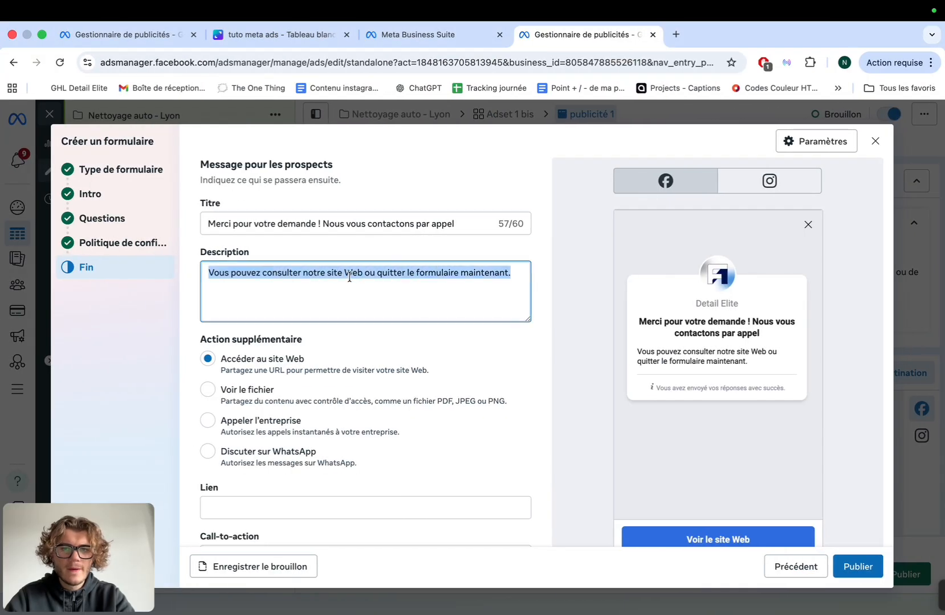
{"action": "key", "text": "ctrl+v"}
Correct the quoted button wording in the description to 'Appelez-nous dès maintenant'
{"action": "left_click", "coordinate": [299, 299]}
{"action": "type", "text": "nous dès mai"}
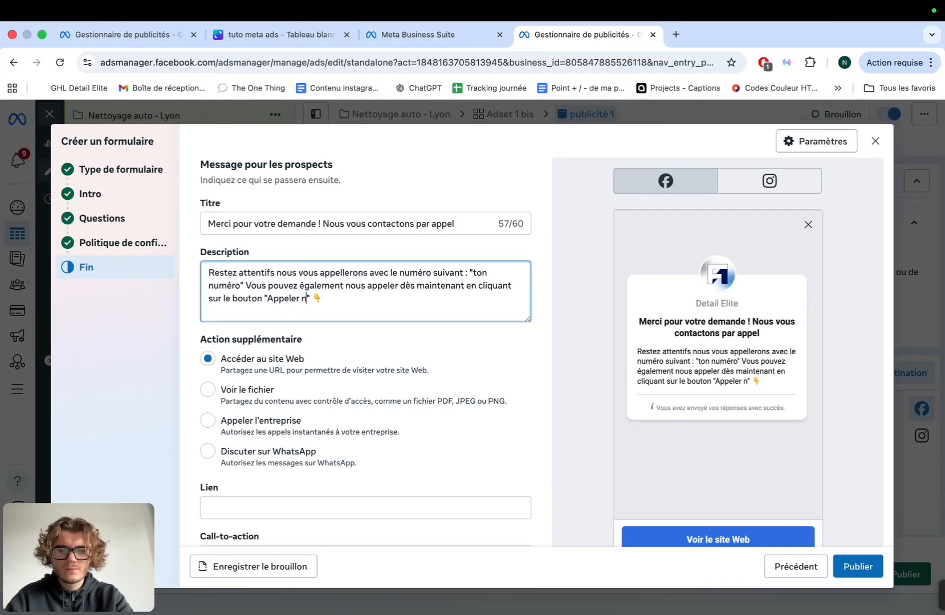
{"action": "type", "text": "ntenan"}
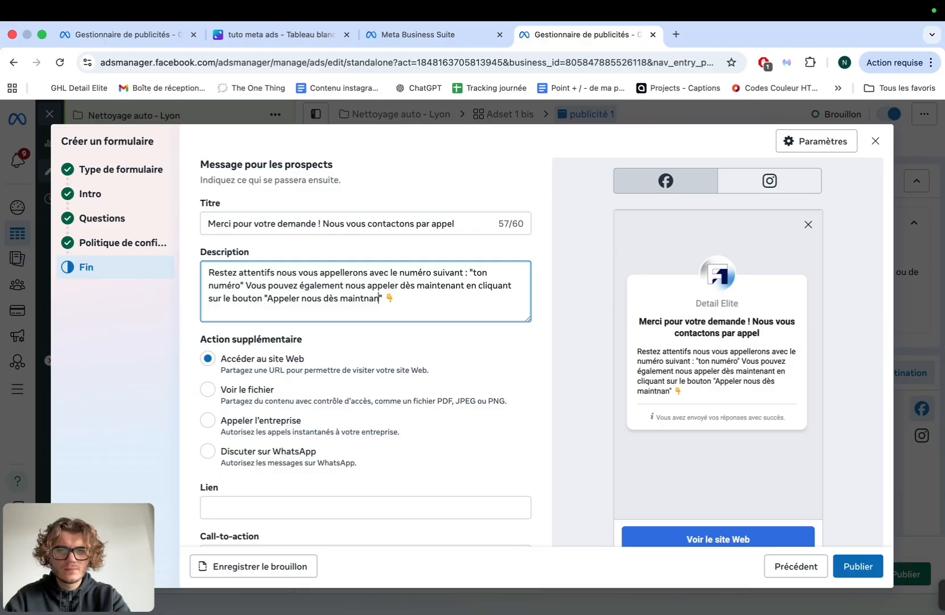
{"action": "type", "text": "t"}
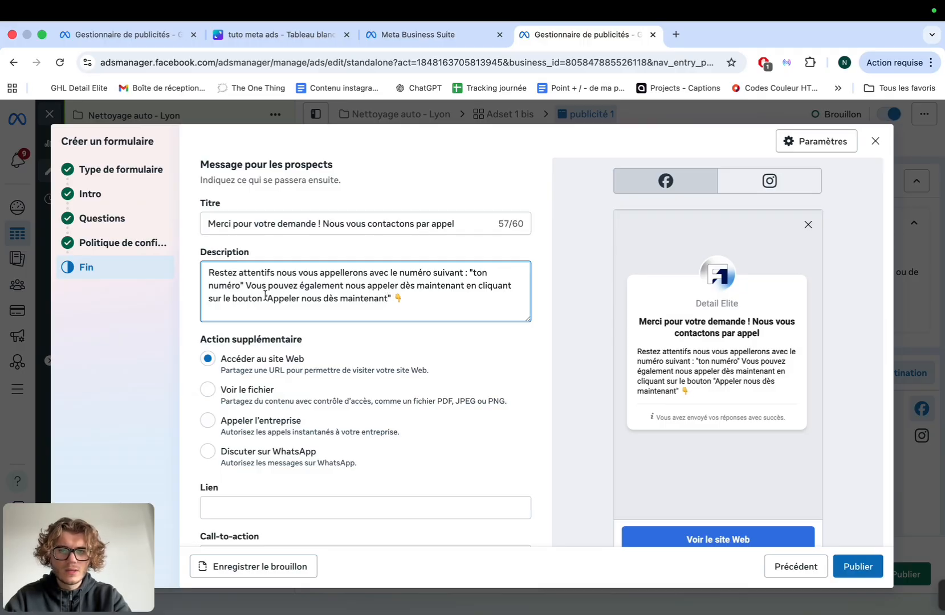
{"action": "left_click", "coordinate": [302, 299]}
{"action": "key", "text": "BackSpace"}
{"action": "key", "text": "BackSpace"}
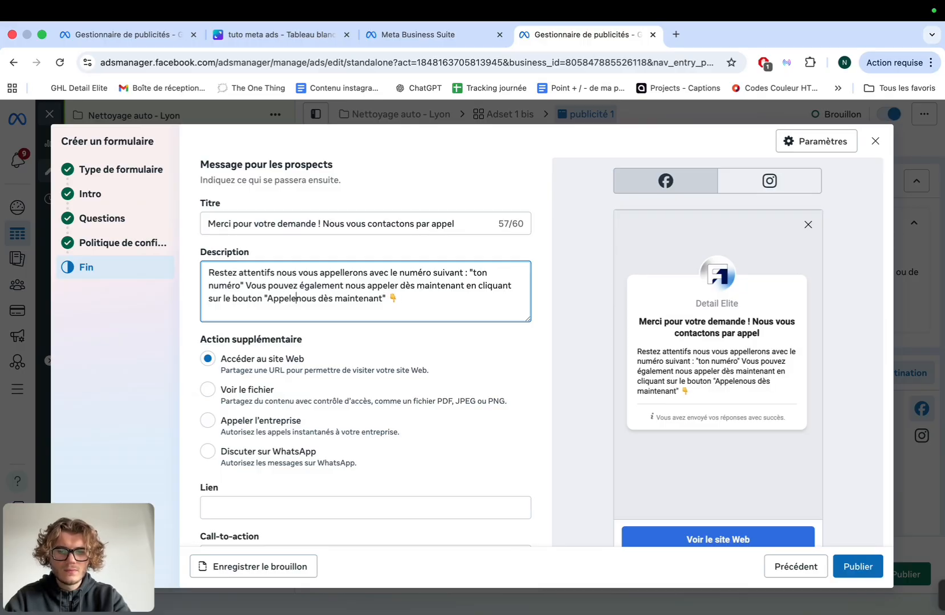
{"action": "type", "text": "z-"}
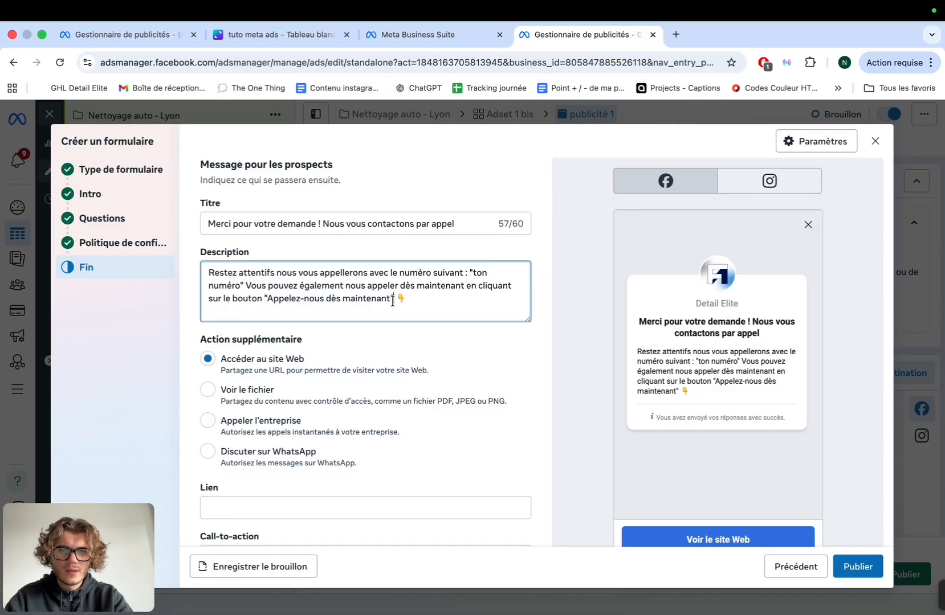
{"action": "left_click_drag", "start_coordinate": [391, 298], "coordinate": [266, 303]}
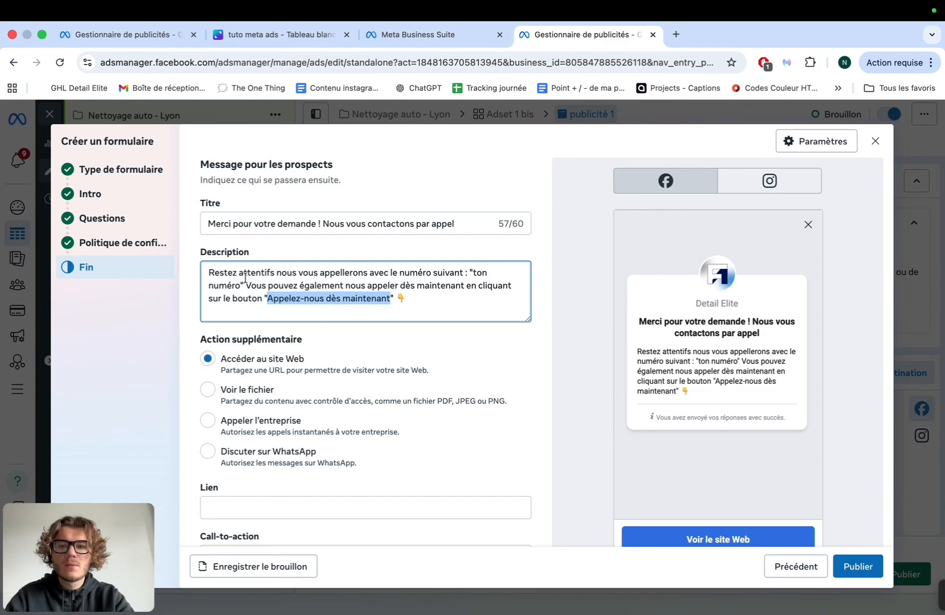
Break the description after 'ton numéro' so the second sentence starts on a new line
{"action": "left_click_drag", "start_coordinate": [243, 286], "coordinate": [466, 273]}
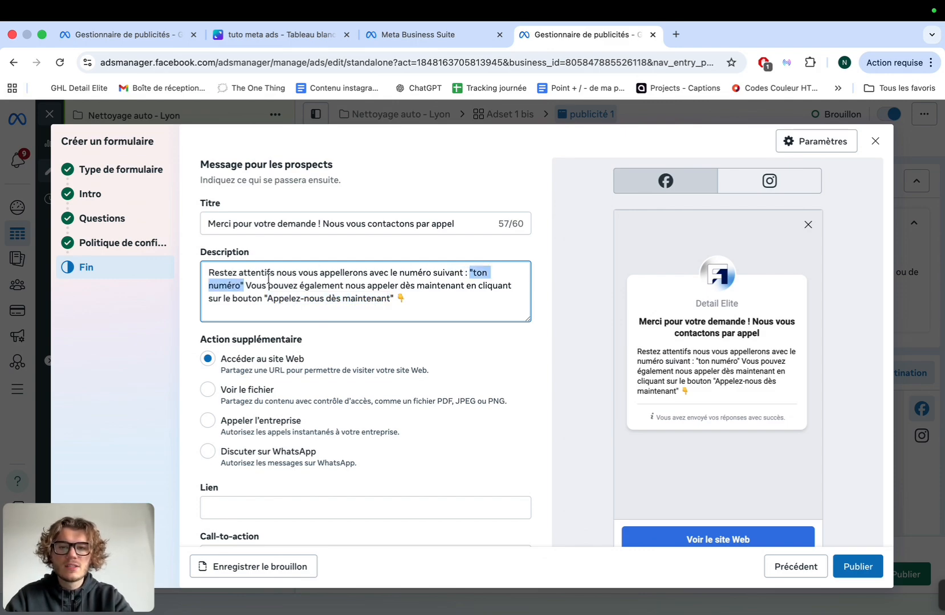
{"action": "left_click", "coordinate": [242, 285]}
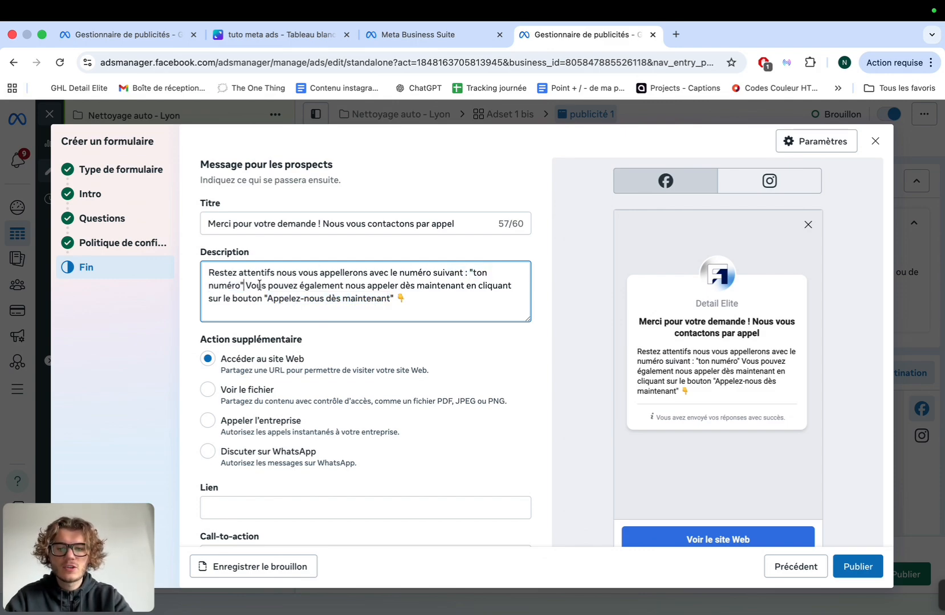
{"action": "key", "text": "Return"}
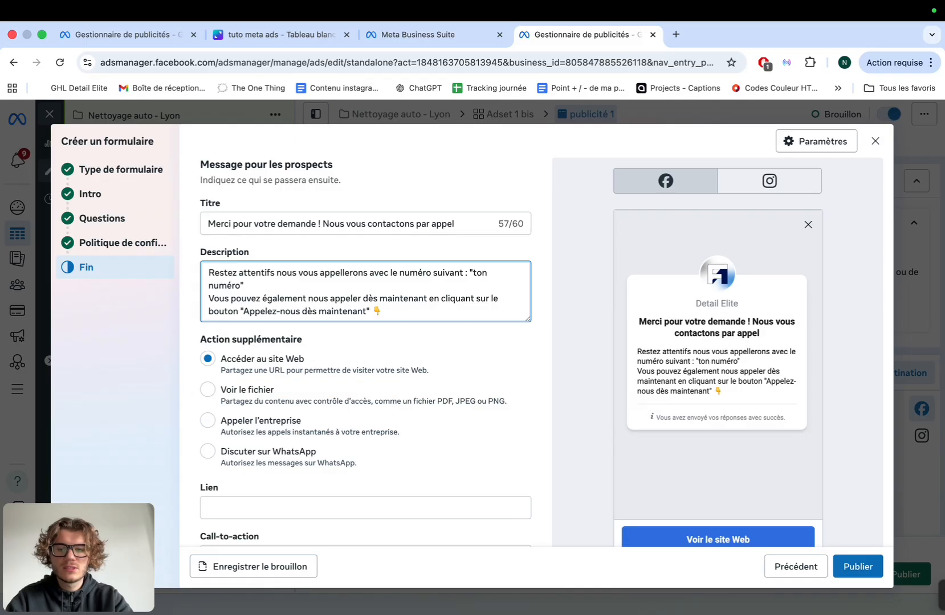
{"action": "left_click", "coordinate": [254, 280]}
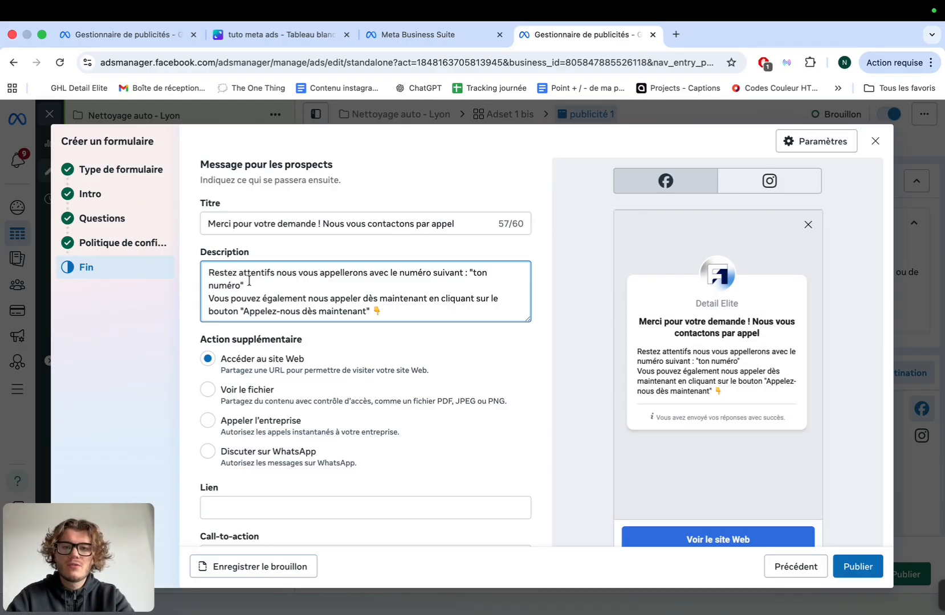
Make the extra action call the business on its phone number with country code France +33
{"action": "left_click", "coordinate": [473, 273], "text": "shift"}
{"action": "scroll", "coordinate": [359, 320], "scroll_direction": "down", "scroll_amount": 1}
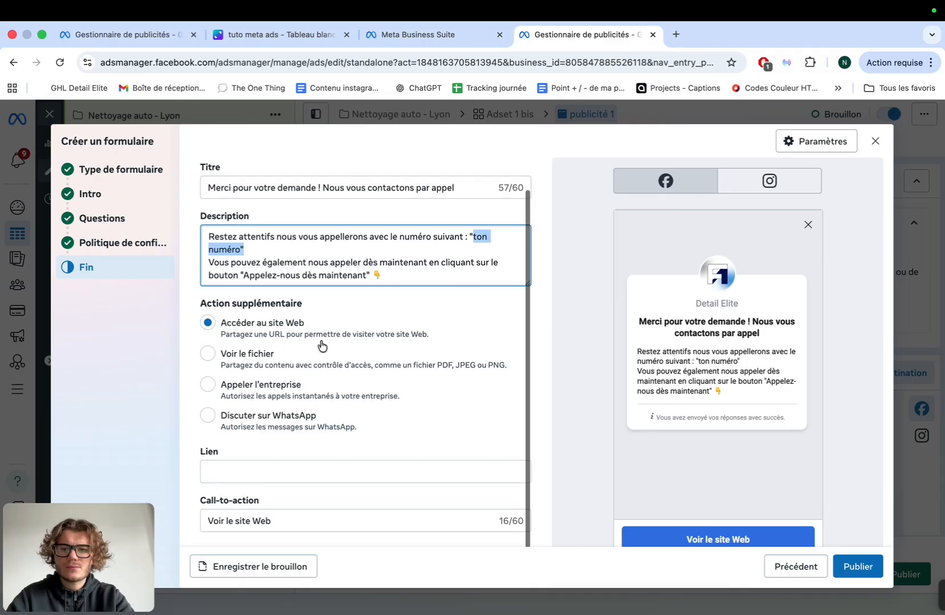
{"action": "left_click", "coordinate": [207, 384]}
{"action": "left_click", "coordinate": [256, 466]}
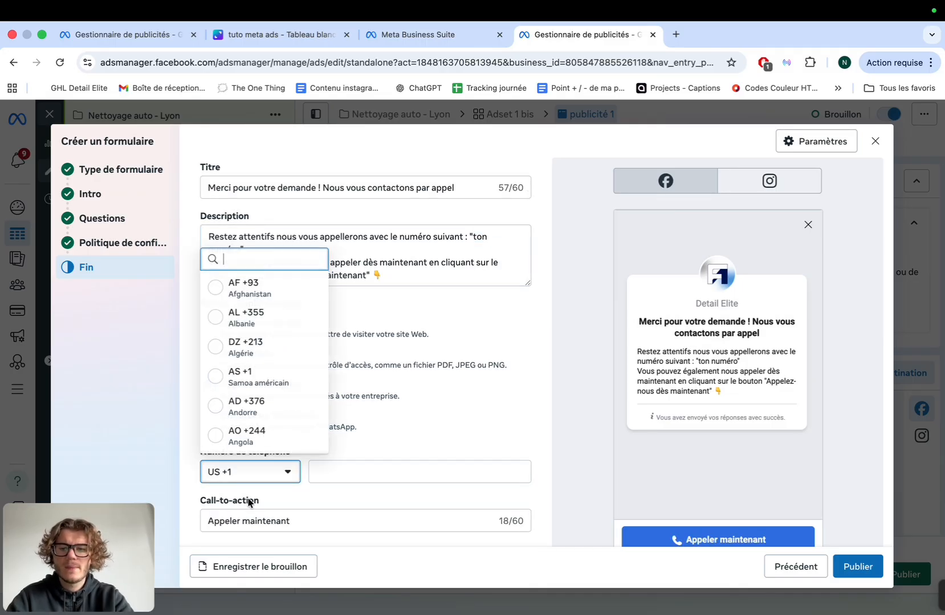
{"action": "type", "text": "33"}
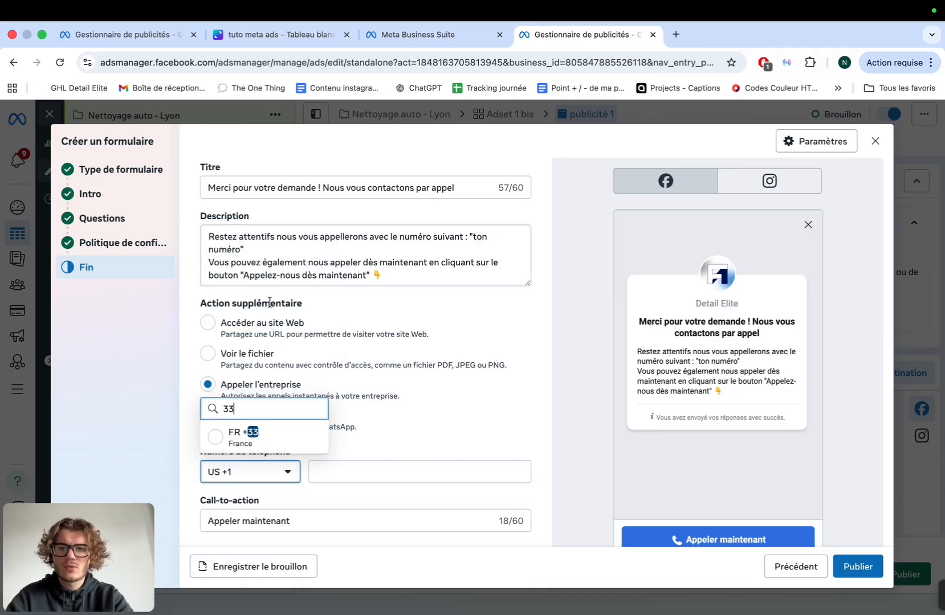
{"action": "left_click", "coordinate": [253, 435]}
{"action": "left_click", "coordinate": [348, 471]}
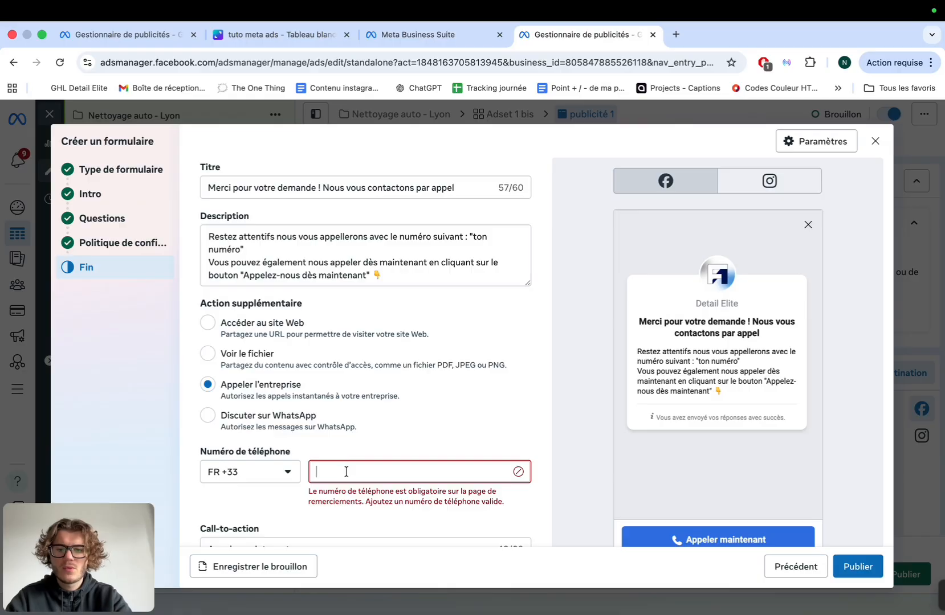
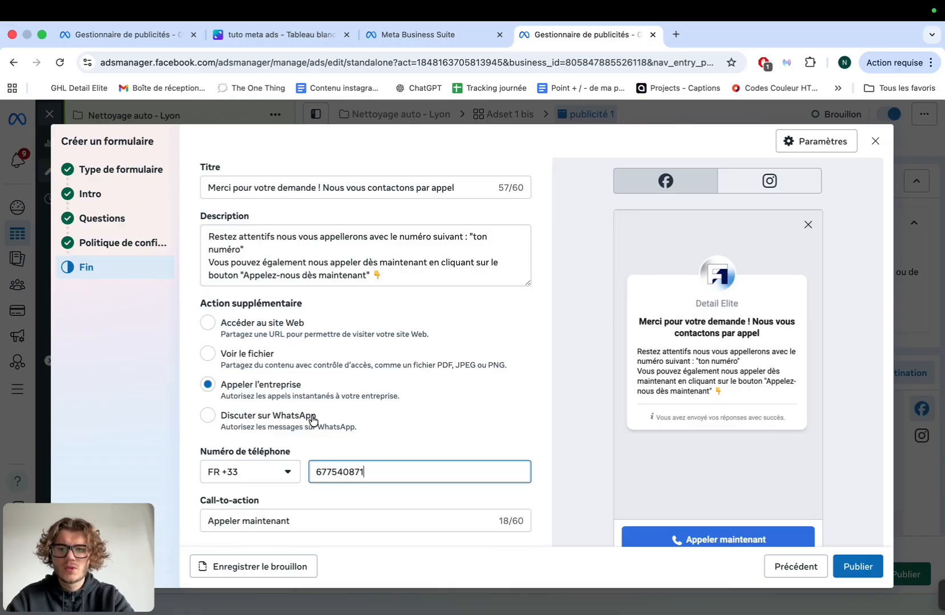
Set the call-to-action label to 'Appelez-nous dès maintenant' and publish the lead form
{"action": "scroll", "coordinate": [312, 472], "scroll_direction": "down", "scroll_amount": 1}
{"action": "triple_click", "coordinate": [297, 491]}
{"action": "type", "text": "Appelez-nous dès maintenant"}
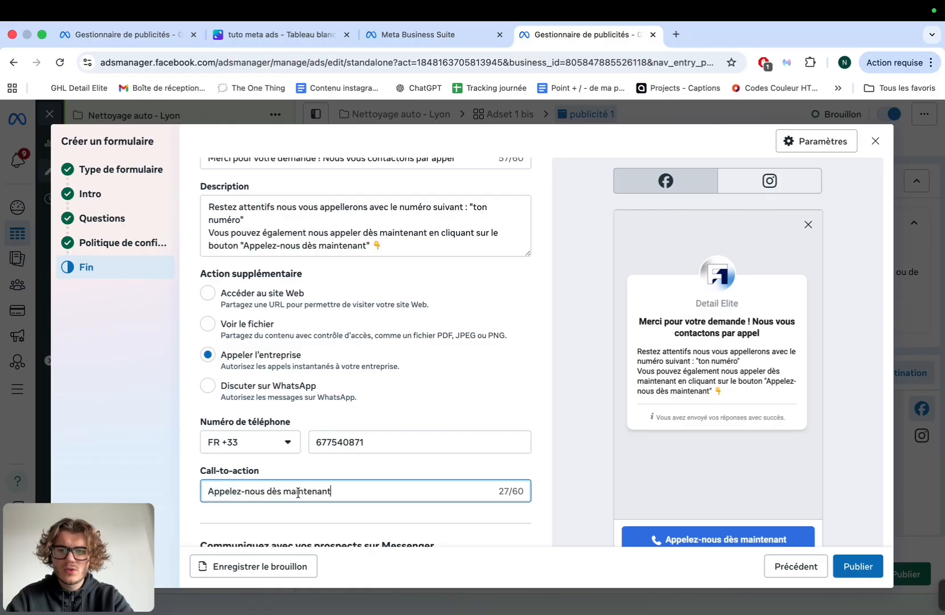
{"action": "scroll", "coordinate": [469, 498], "scroll_direction": "down", "scroll_amount": 2}
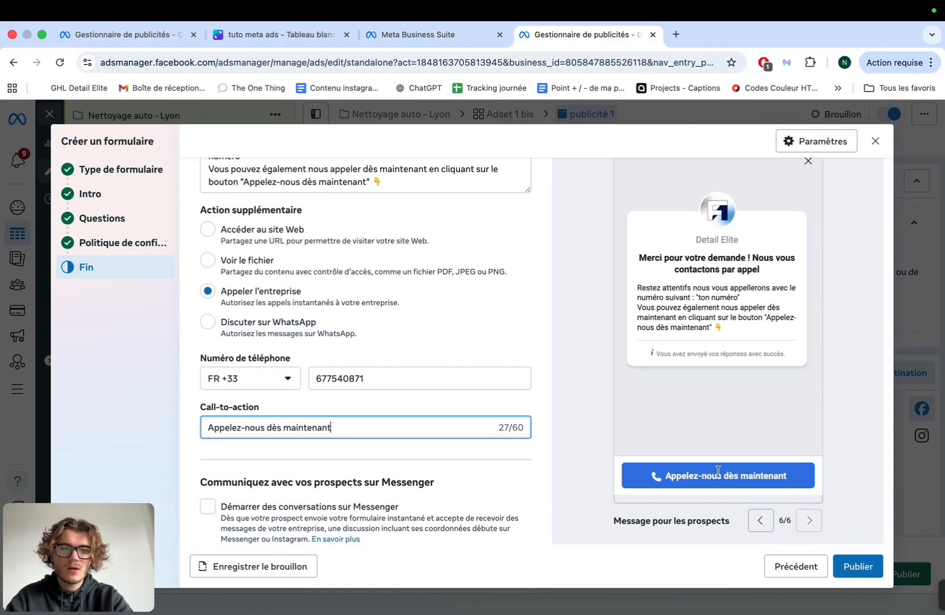
{"action": "scroll", "coordinate": [743, 397], "scroll_direction": "up", "scroll_amount": 1}
{"action": "left_click", "coordinate": [855, 568]}
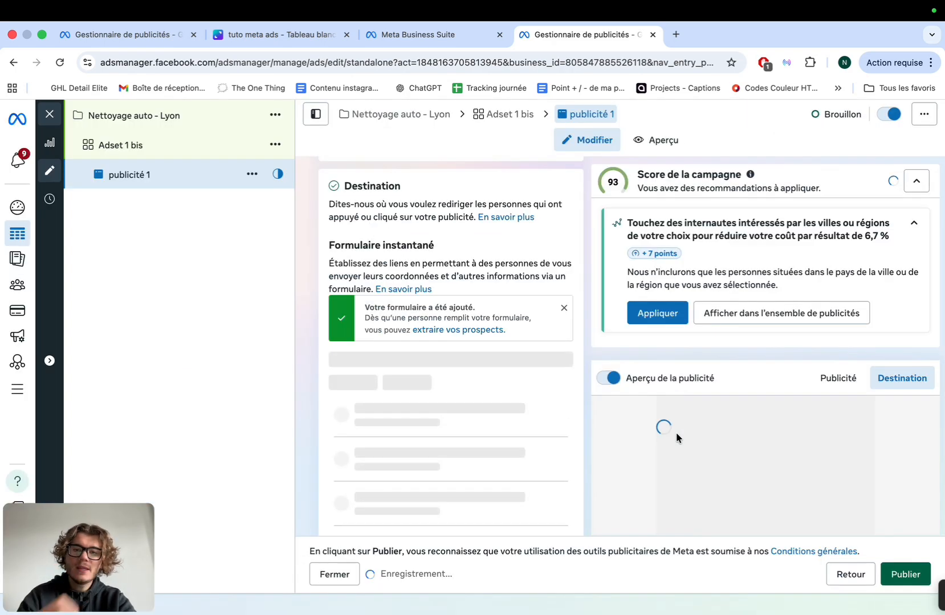
Scroll down to Contenu publicitaire and open the image-or-video ad format choices
{"action": "scroll", "coordinate": [445, 349], "scroll_direction": "down", "scroll_amount": 3}
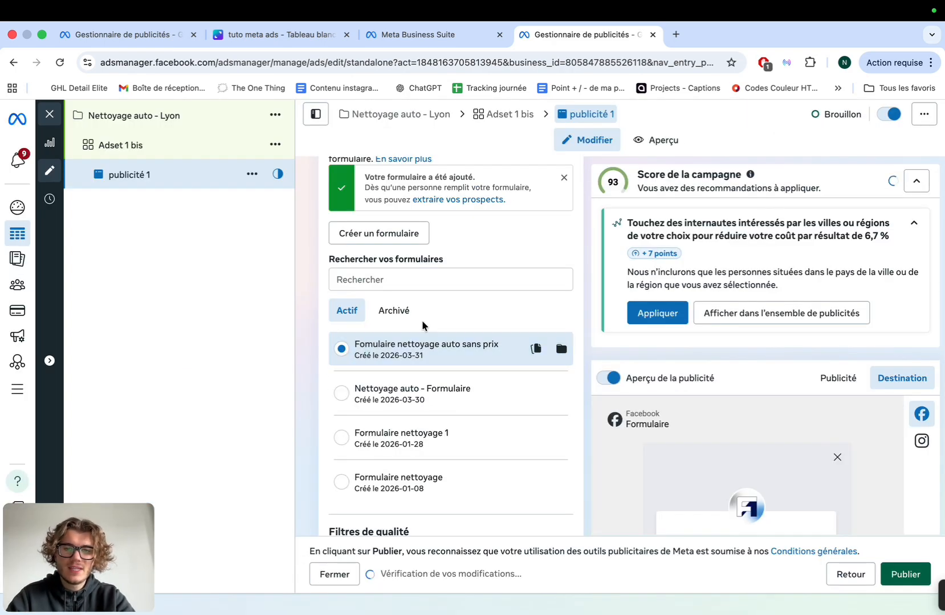
{"action": "scroll", "coordinate": [421, 323], "scroll_direction": "down", "scroll_amount": 6}
{"action": "scroll", "coordinate": [421, 320], "scroll_direction": "down", "scroll_amount": 10}
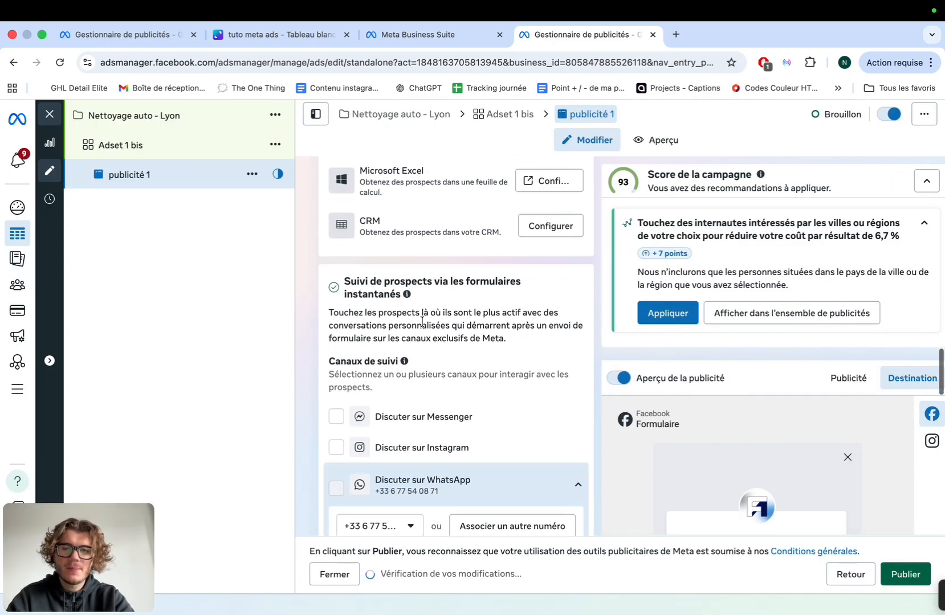
{"action": "scroll", "coordinate": [422, 326], "scroll_direction": "down", "scroll_amount": 6}
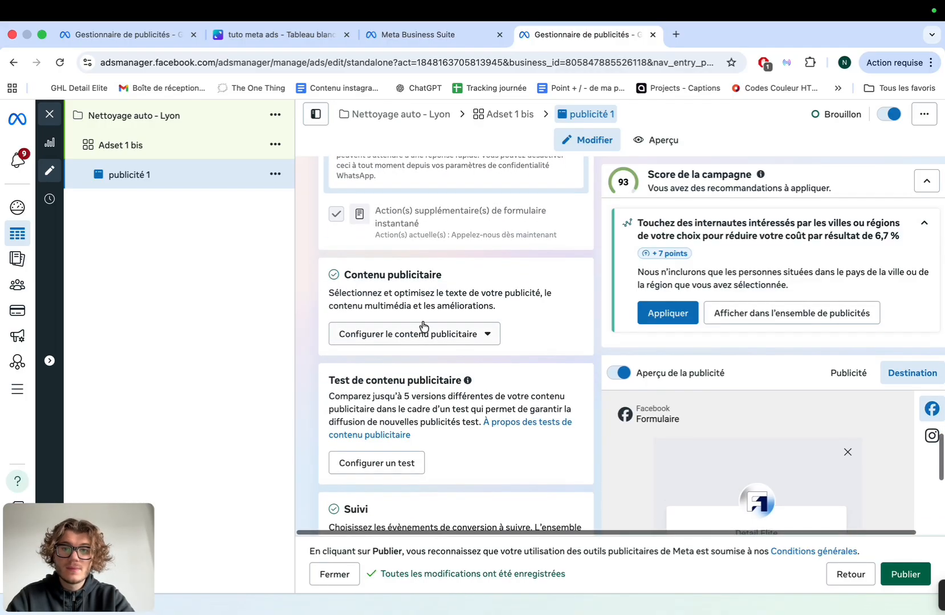
{"action": "left_click", "coordinate": [421, 334]}
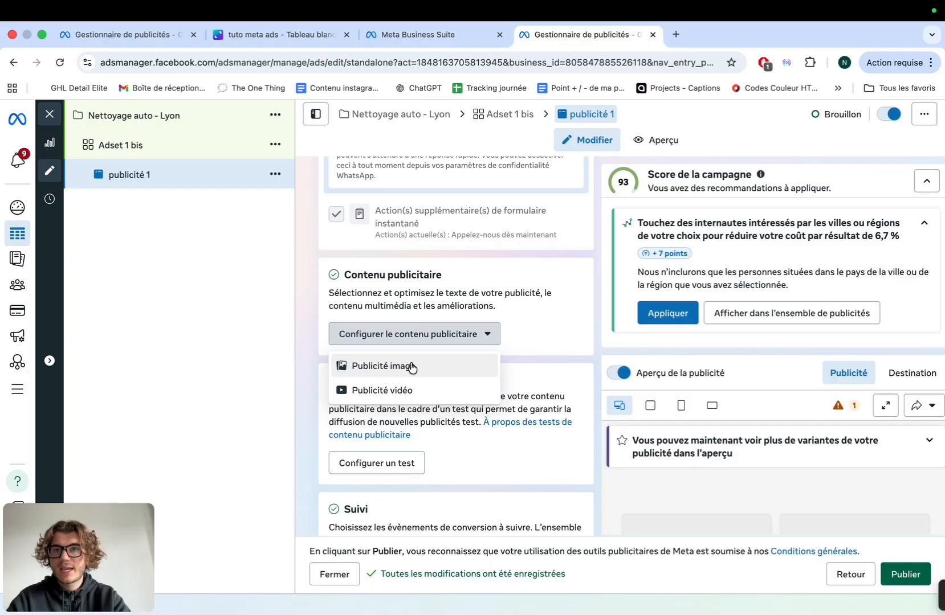
Scroll through the client results and chat screenshots on the 'tuto meta ads' Canva whiteboard
{"action": "left_click", "coordinate": [256, 35]}
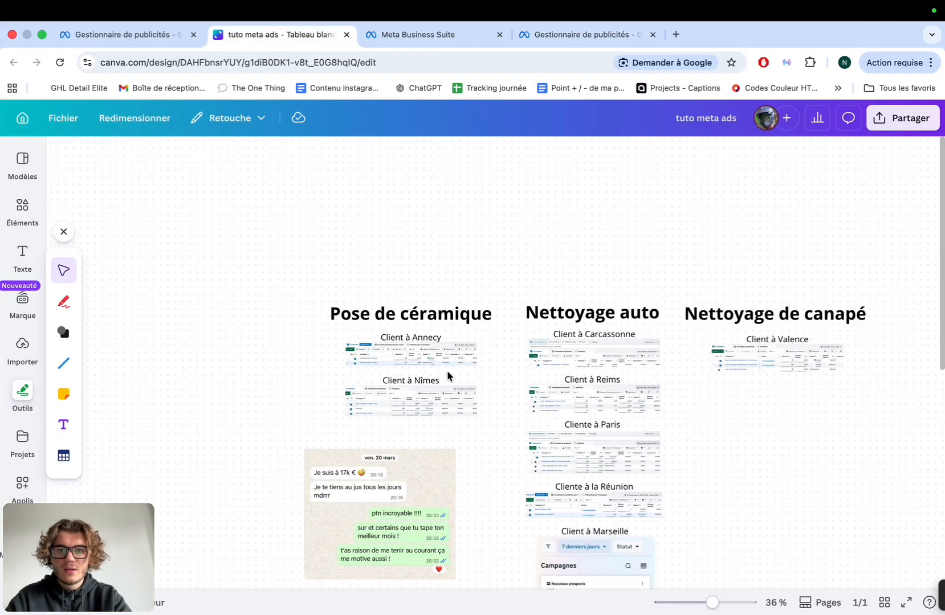
{"action": "scroll", "coordinate": [447, 376], "scroll_direction": "up", "scroll_amount": 5, "text": "ctrl"}
{"action": "scroll", "coordinate": [449, 374], "scroll_direction": "up", "scroll_amount": 2}
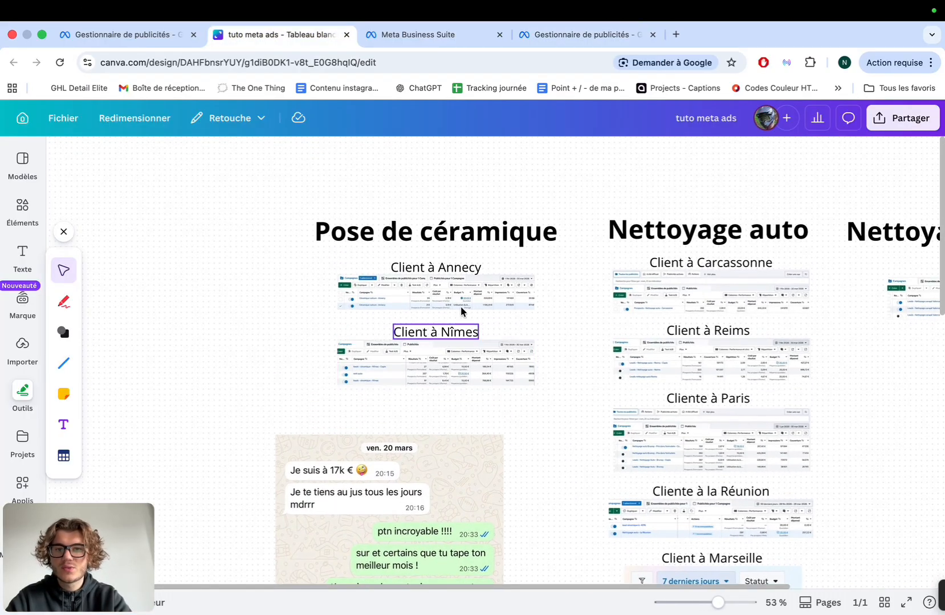
{"action": "scroll", "coordinate": [462, 310], "scroll_direction": "up", "scroll_amount": 2, "text": "ctrl"}
{"action": "scroll", "coordinate": [196, 276], "scroll_direction": "up", "scroll_amount": 5, "text": "ctrl"}
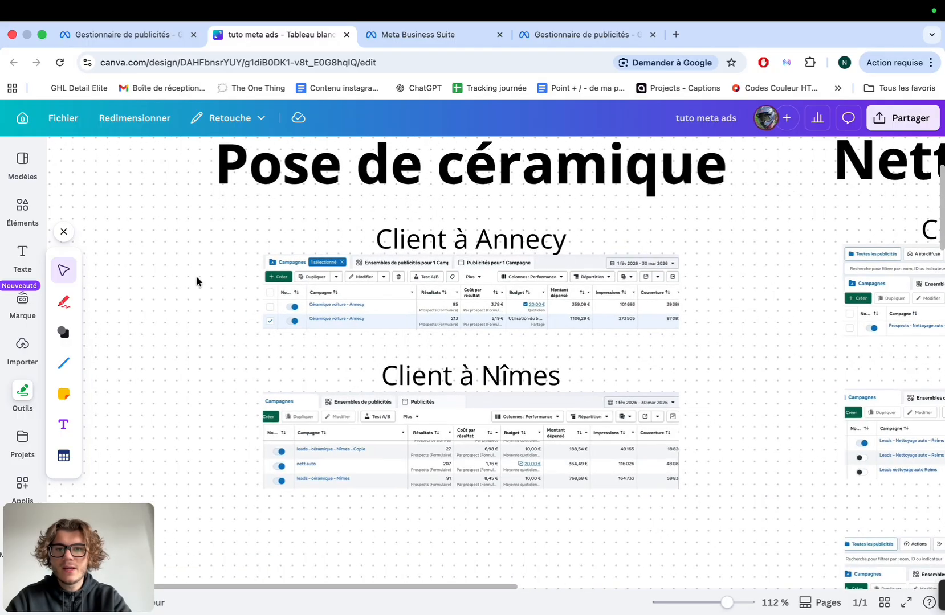
{"action": "scroll", "coordinate": [197, 276], "scroll_direction": "down", "scroll_amount": 1}
{"action": "scroll", "coordinate": [197, 276], "scroll_direction": "down", "scroll_amount": 3}
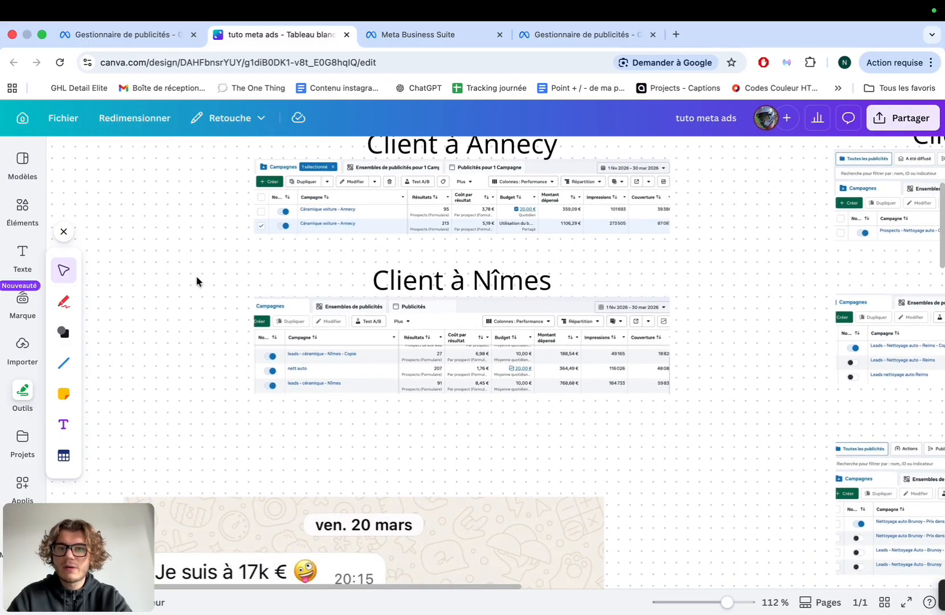
{"action": "scroll", "coordinate": [196, 276], "scroll_direction": "down", "scroll_amount": 20}
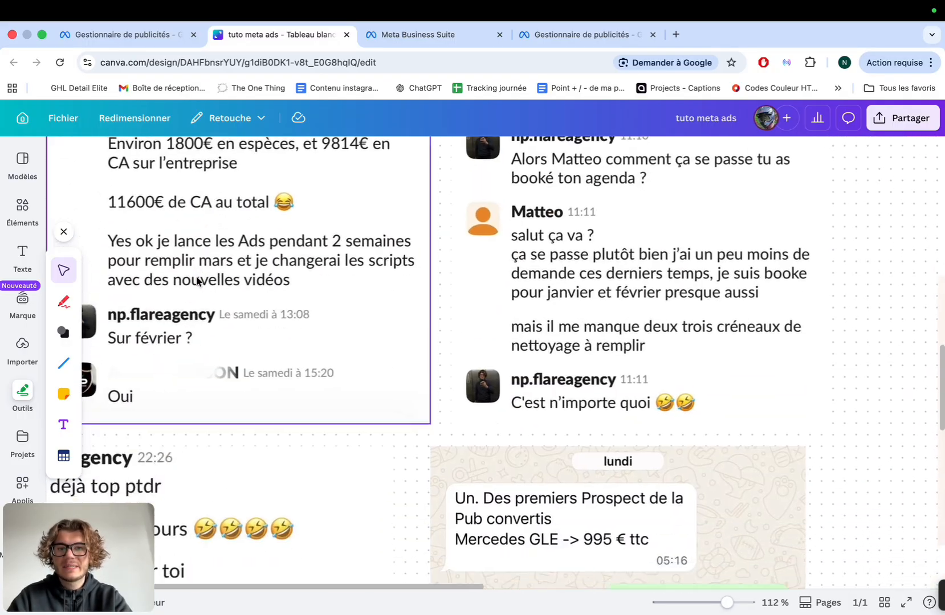
{"action": "scroll", "coordinate": [197, 280], "scroll_direction": "down", "scroll_amount": 3, "text": "ctrl"}
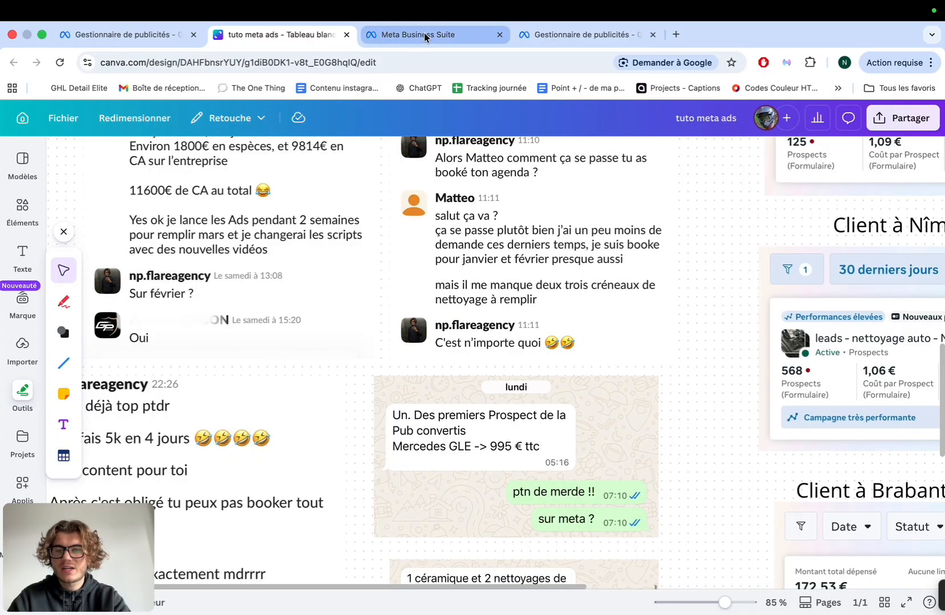
{"action": "left_click", "coordinate": [425, 38]}
Switch back to the Ads Manager tab to resume editing publicité 1
{"action": "left_click", "coordinate": [559, 36]}
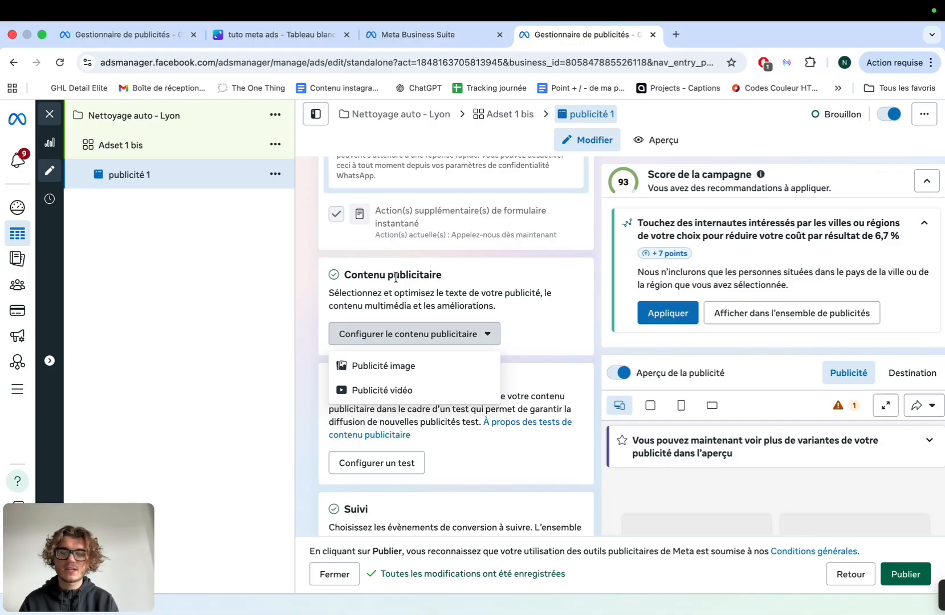
Make publicité 1 an image ad using the second account image, the MC Detailing car photo
{"action": "left_click", "coordinate": [550, 317]}
{"action": "left_click", "coordinate": [414, 334]}
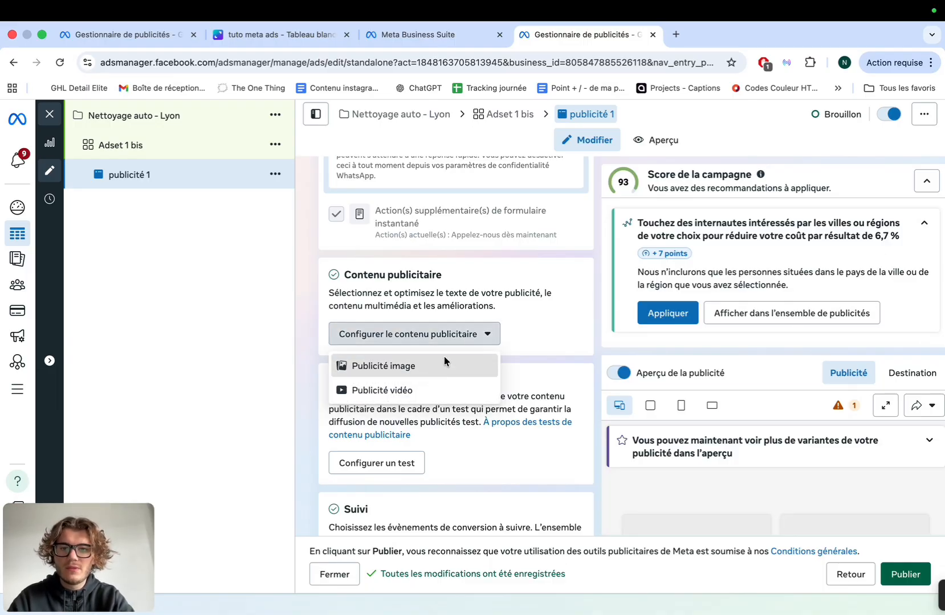
{"action": "left_click", "coordinate": [444, 364]}
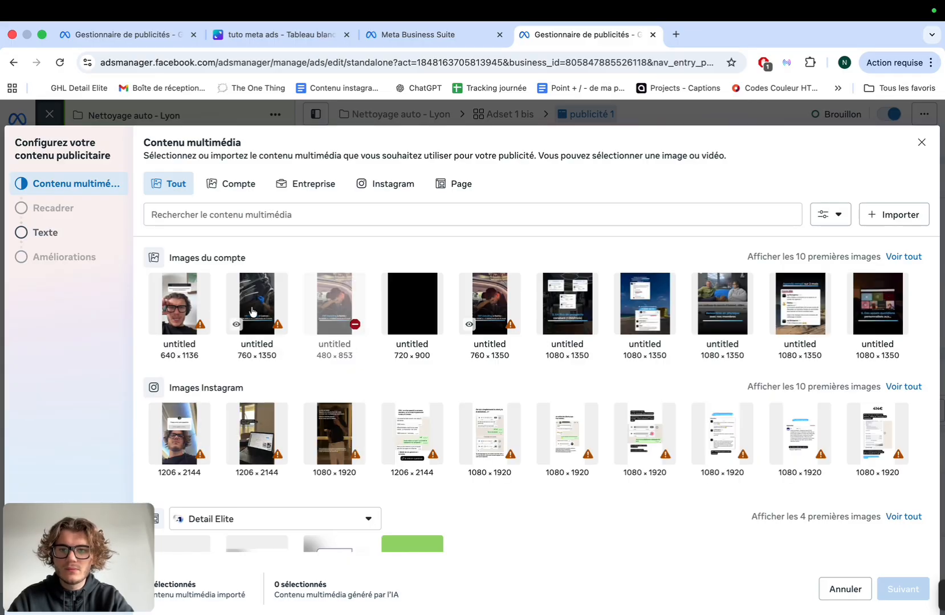
{"action": "left_click", "coordinate": [253, 311]}
{"action": "left_click", "coordinate": [904, 589]}
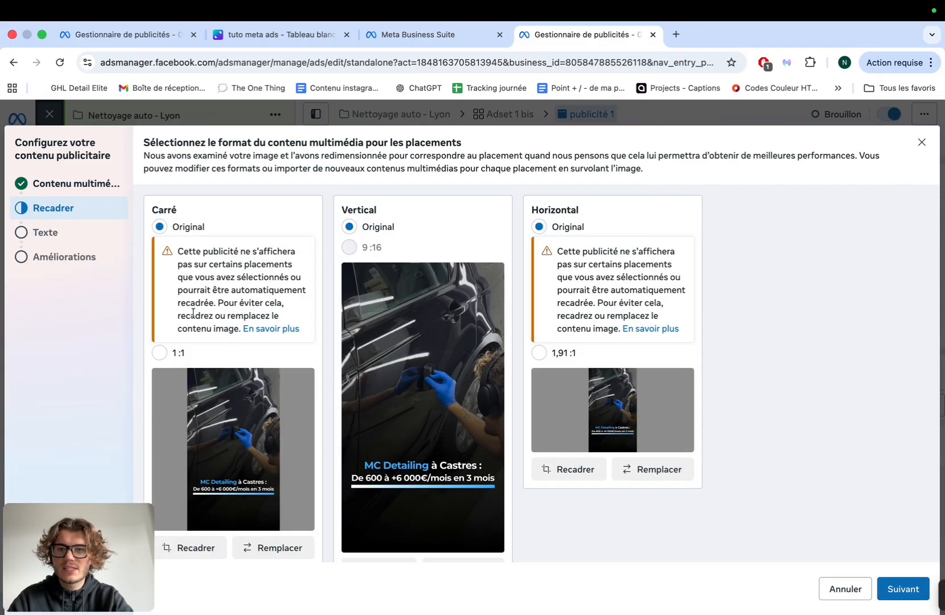
{"action": "scroll", "coordinate": [228, 349], "scroll_direction": "down", "scroll_amount": 1}
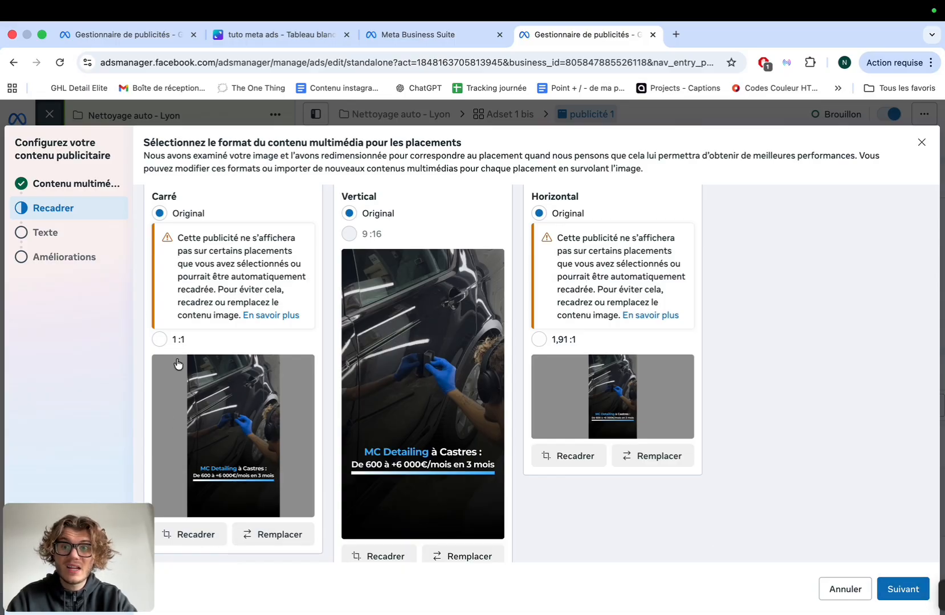
Keep the original crops and set the call-to-action to En savoir plus
{"action": "left_click", "coordinate": [903, 589]}
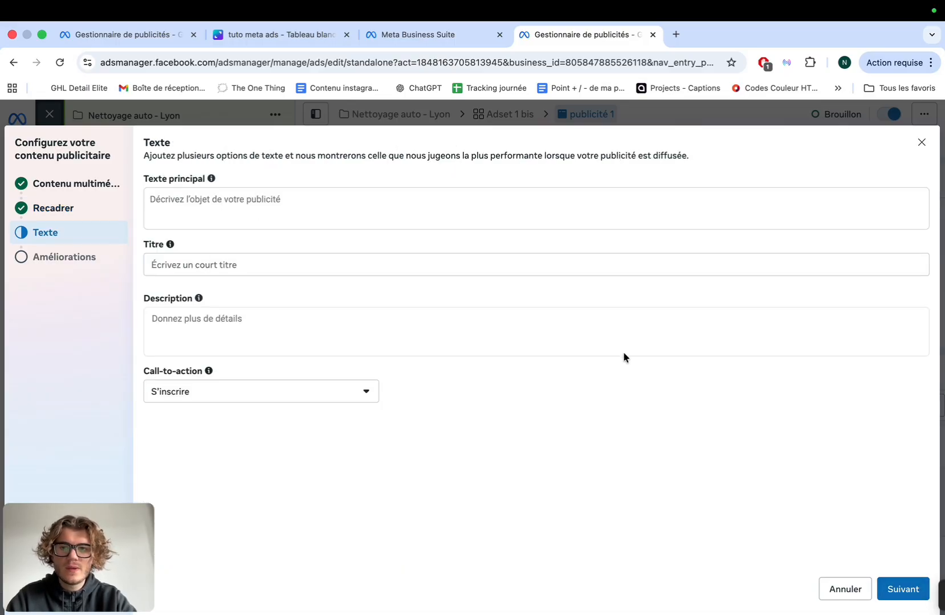
{"action": "left_click", "coordinate": [384, 190]}
{"action": "left_click", "coordinate": [255, 416]}
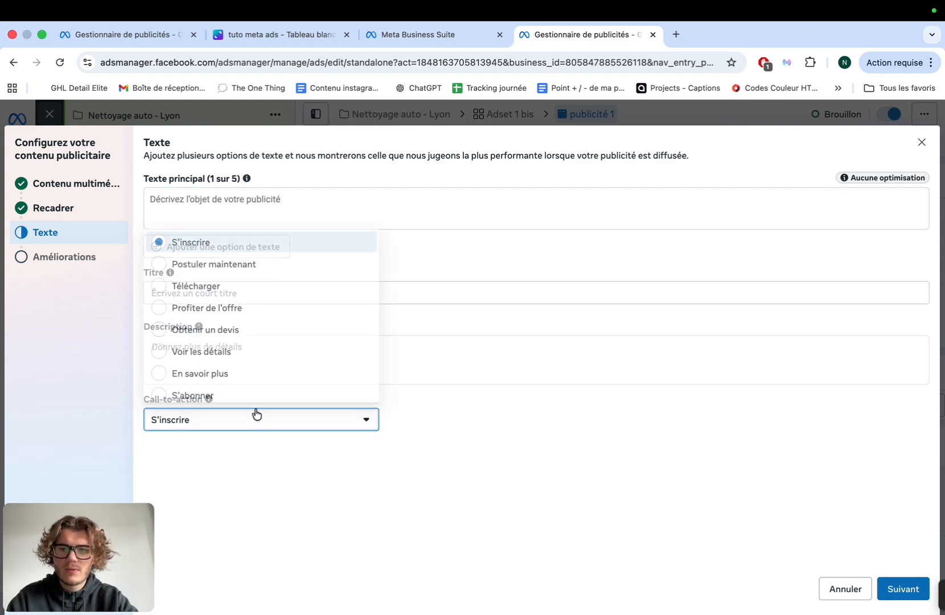
{"action": "left_click", "coordinate": [253, 374]}
Title the ad 'Nettoyage de voiture à domicile à Lyon et alentours'
{"action": "left_click", "coordinate": [293, 295]}
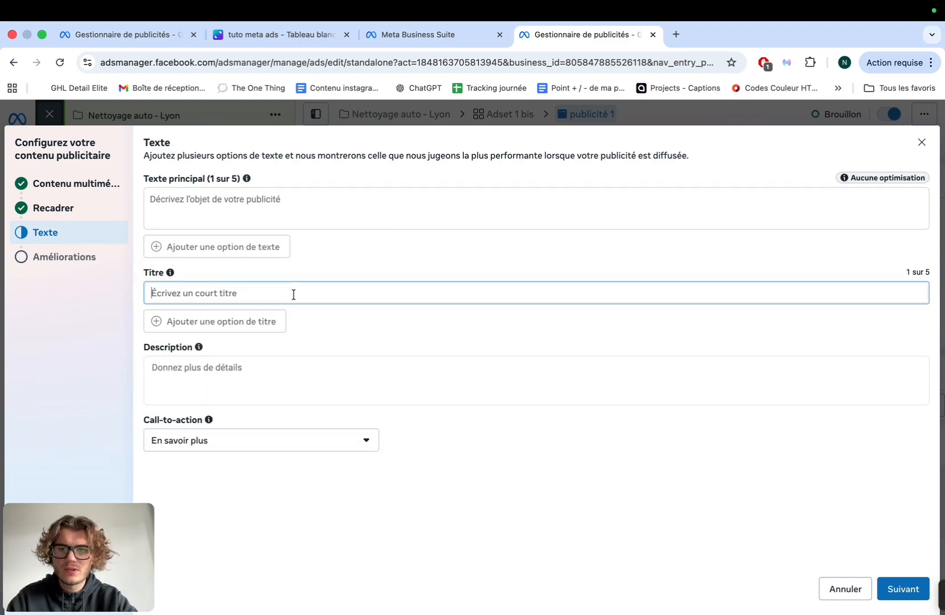
{"action": "type", "text": "?"}
{"action": "key", "text": "BackSpace"}
{"action": "type", "text": "Nettoyage uato"}
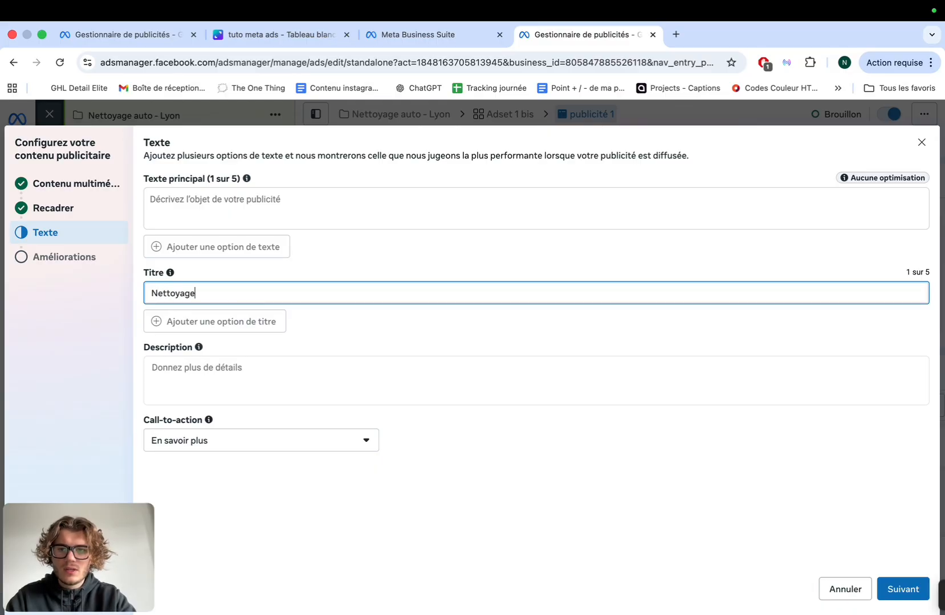
{"action": "key", "text": "BackSpace"}
{"action": "key", "text": "BackSpace"}
{"action": "key", "text": "BackSpace"}
{"action": "key", "text": "BackSpace"}
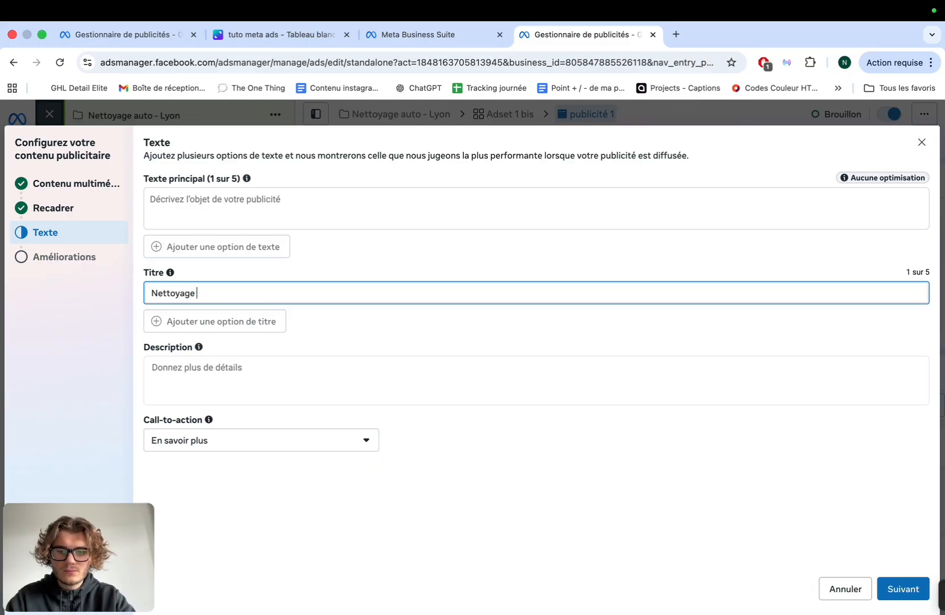
{"action": "type", "text": "de voiture à "}
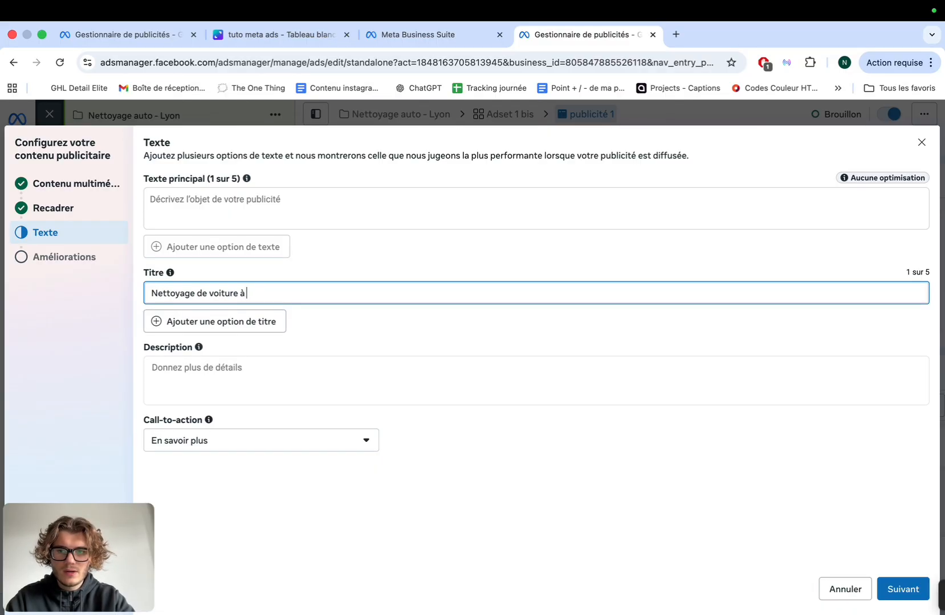
{"action": "type", "text": "domiu"}
{"action": "key", "text": "BackSpace"}
{"action": "type", "text": "cile"}
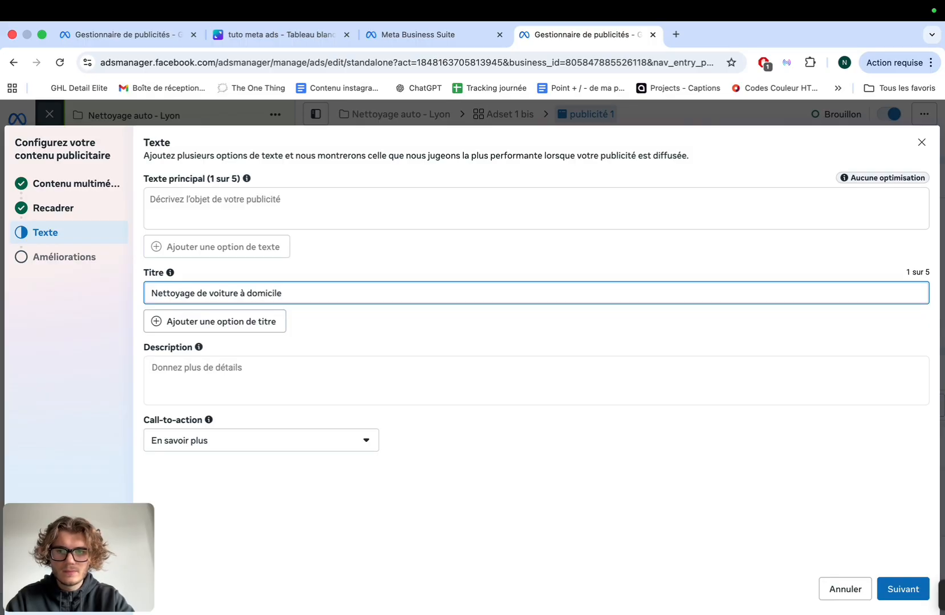
{"action": "type", "text": " à Lyon et "}
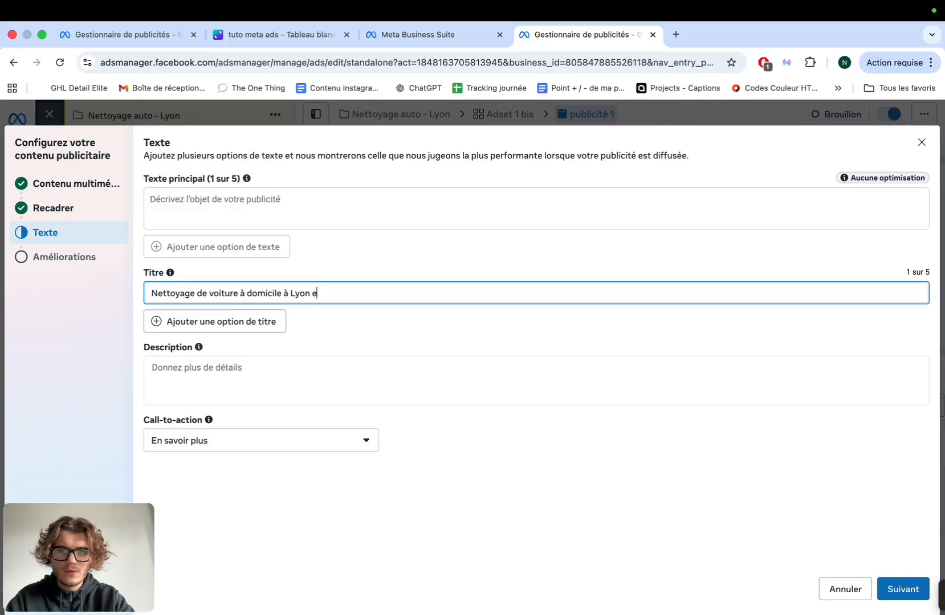
{"action": "type", "text": "alentours 🚘"}
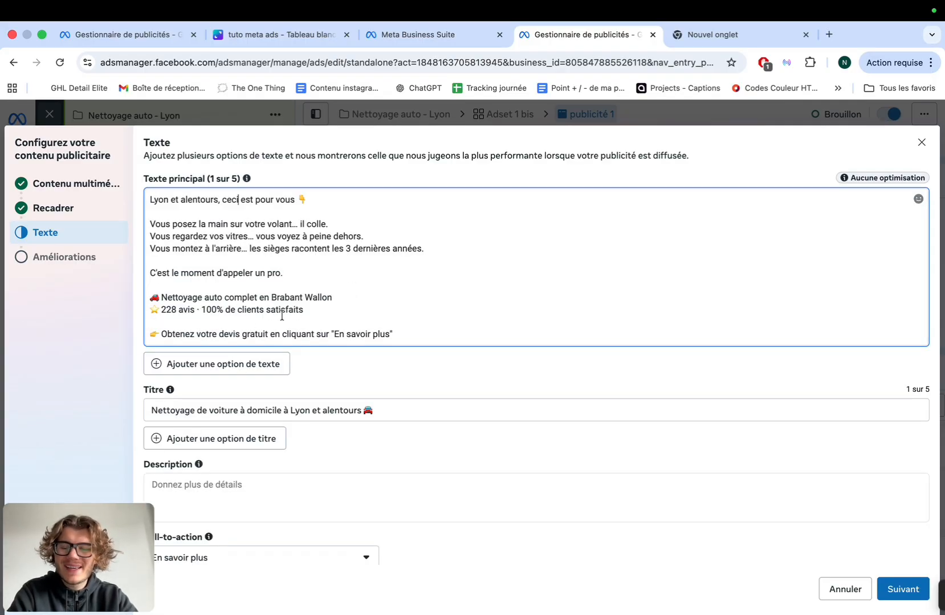
Change 'en Brabant Wallon' in the main text to 'à domicile à Lyon et alentours' and finish
{"action": "scroll", "coordinate": [337, 295], "scroll_direction": "down", "scroll_amount": 1}
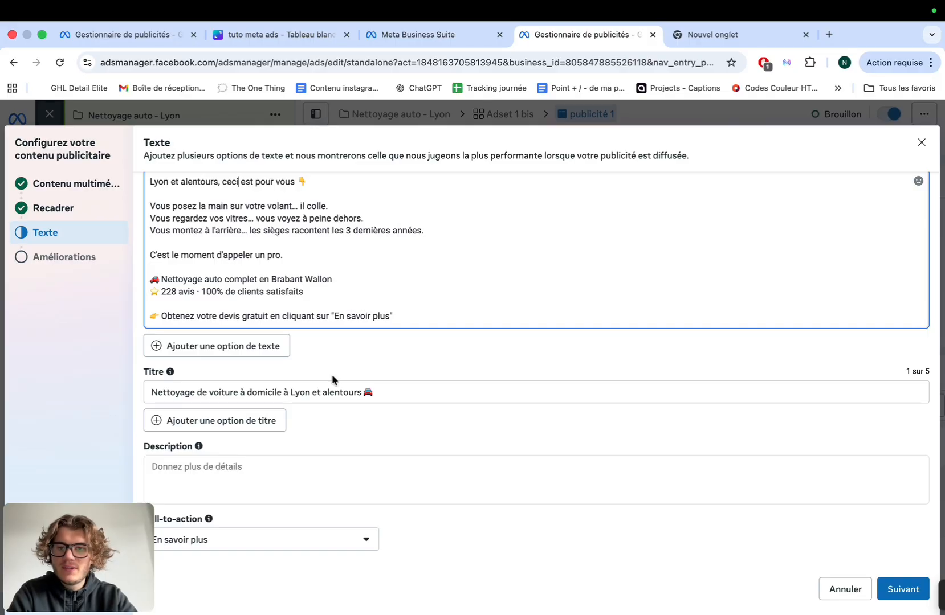
{"action": "scroll", "coordinate": [279, 365], "scroll_direction": "up", "scroll_amount": 1}
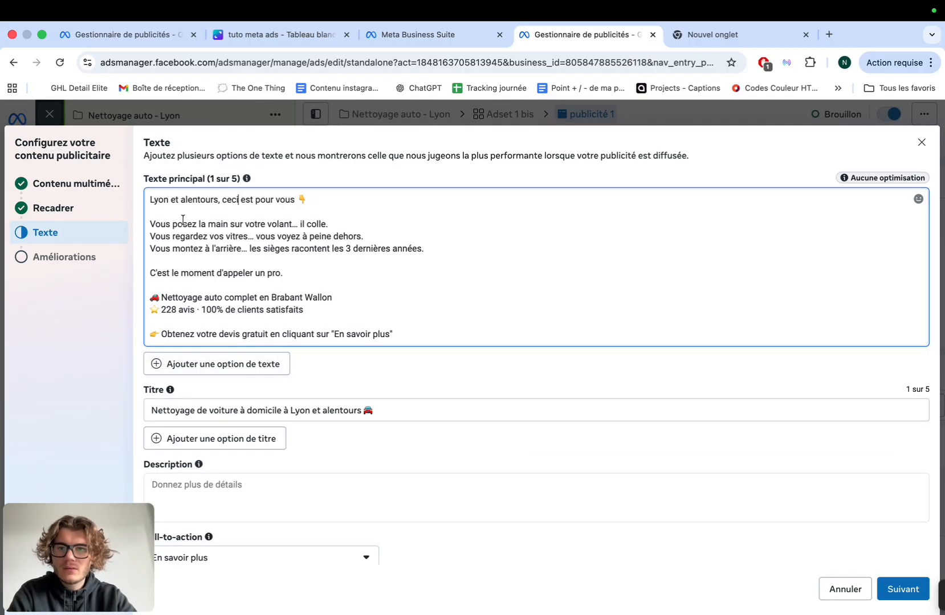
{"action": "left_click_drag", "start_coordinate": [151, 200], "coordinate": [404, 331]}
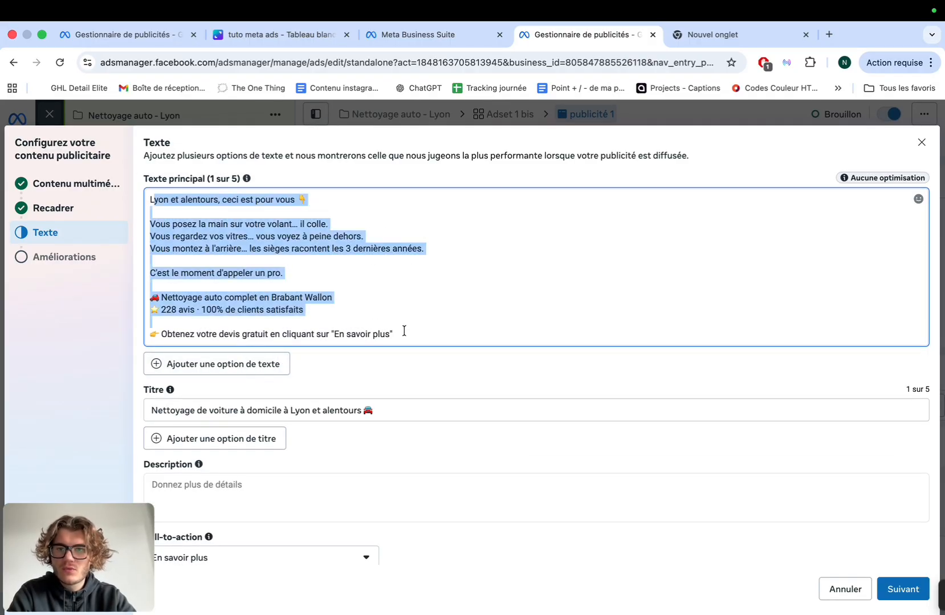
{"action": "left_click", "coordinate": [404, 331]}
{"action": "left_click_drag", "start_coordinate": [332, 298], "coordinate": [271, 297]}
{"action": "type", "text": "Lyon"}
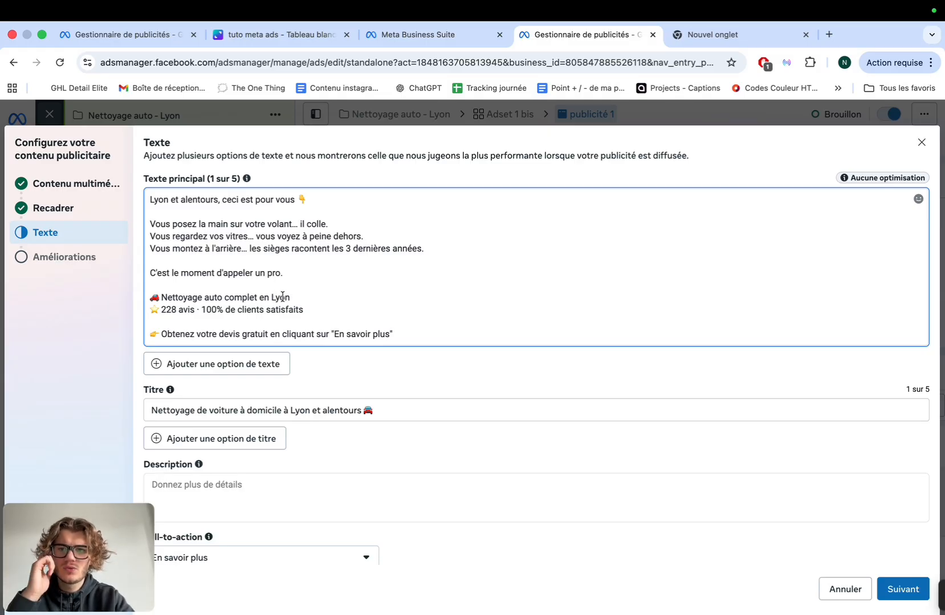
{"action": "double_click", "coordinate": [264, 297]}
{"action": "key", "text": "BackSpace"}
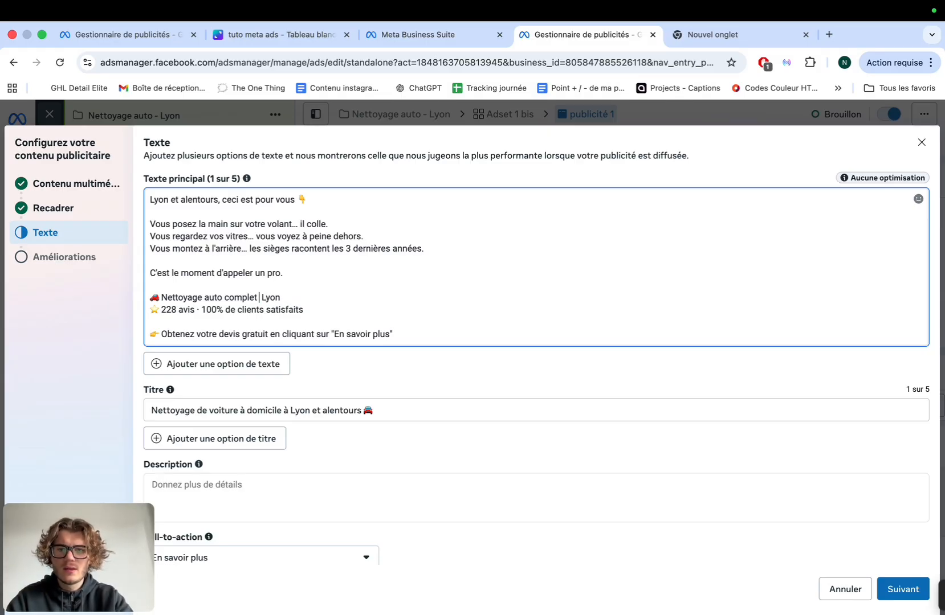
{"action": "type", "text": "à "}
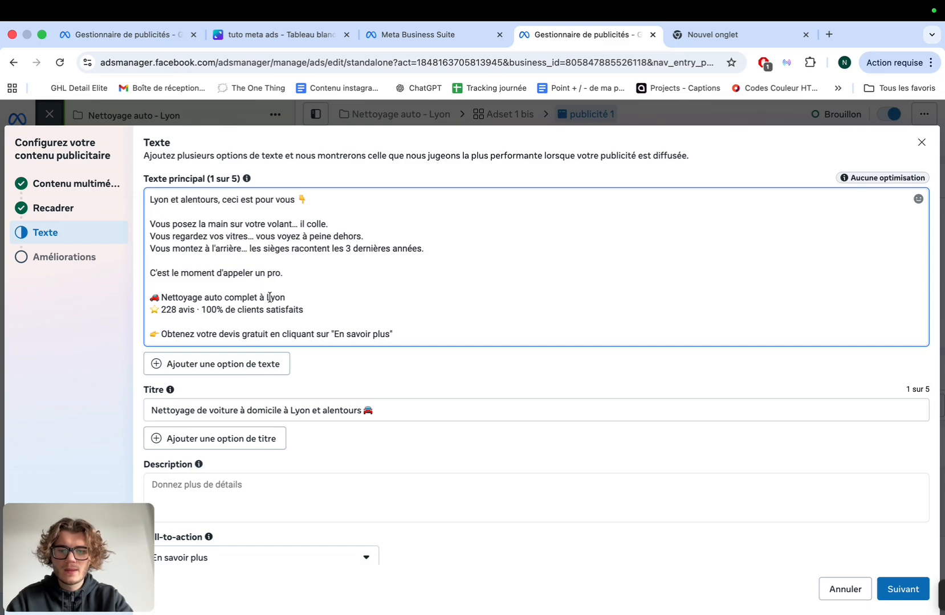
{"action": "type", "text": "domicile à"}
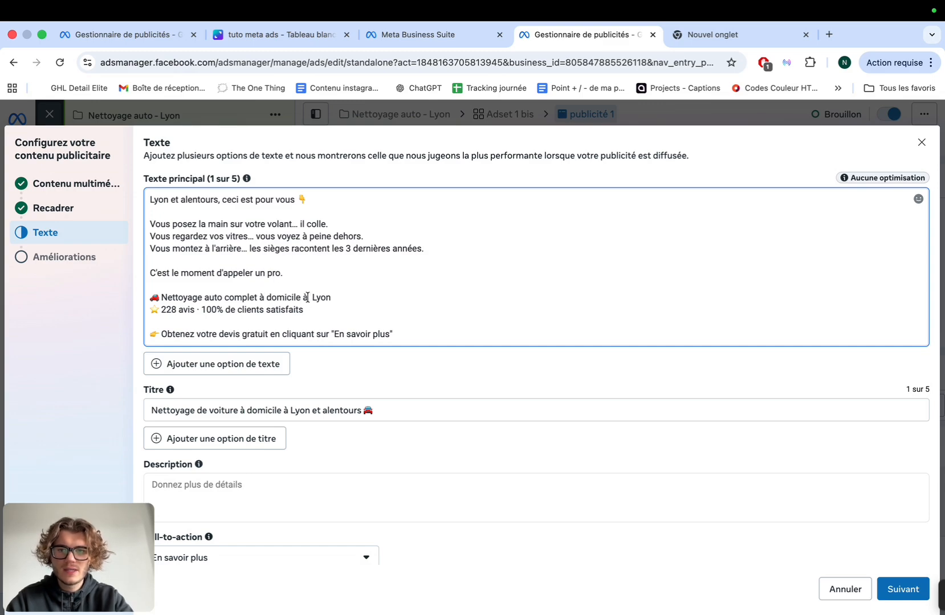
{"action": "left_click", "coordinate": [338, 296]}
{"action": "type", "text": "t alentours"}
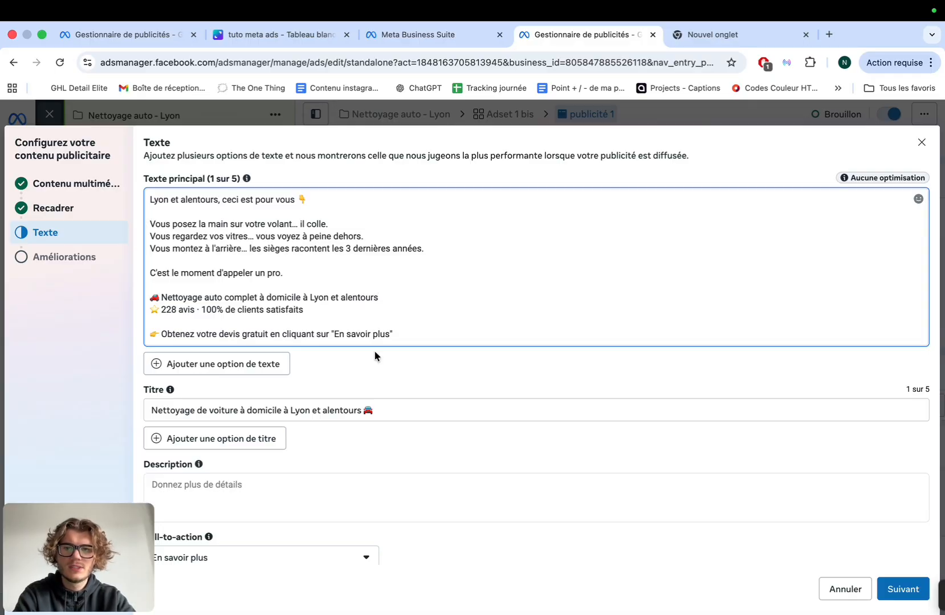
{"action": "scroll", "coordinate": [680, 405], "scroll_direction": "down", "scroll_amount": 1}
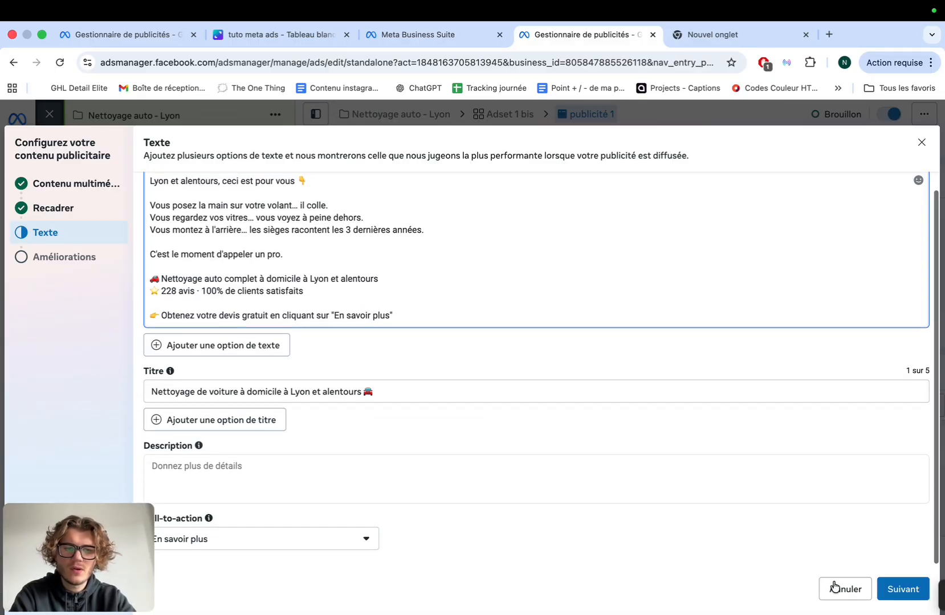
{"action": "left_click", "coordinate": [899, 590]}
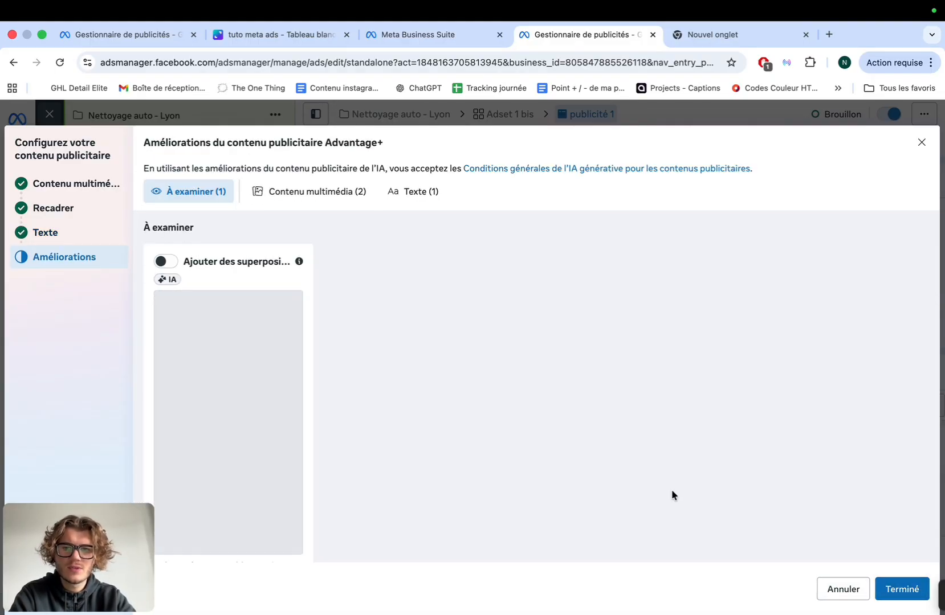
{"action": "left_click", "coordinate": [903, 588]}
Review the ad editor settings and preview, collapsing and re-expanding the Score de la campagne card
{"action": "scroll", "coordinate": [540, 368], "scroll_direction": "down", "scroll_amount": 5}
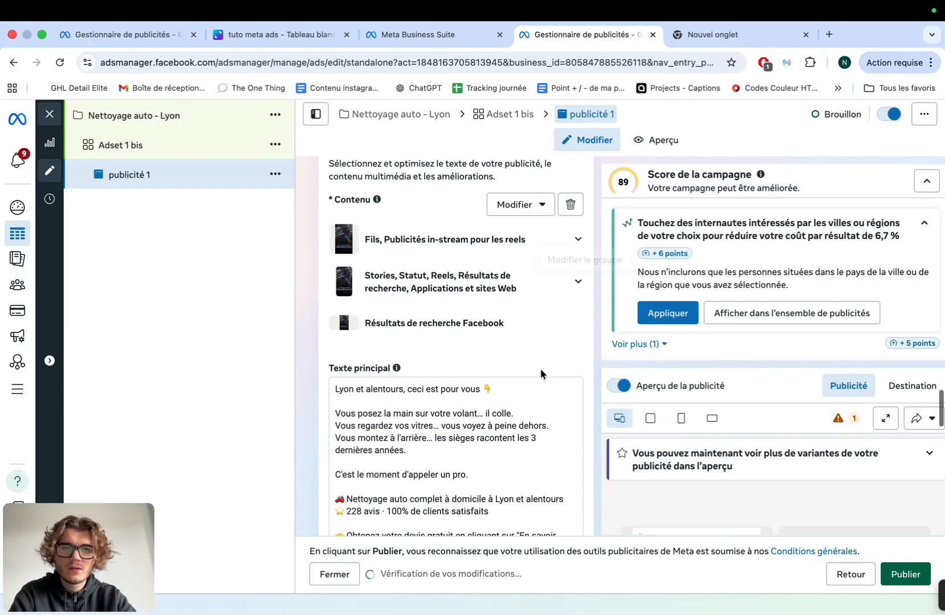
{"action": "scroll", "coordinate": [674, 404], "scroll_direction": "down", "scroll_amount": 2}
{"action": "scroll", "coordinate": [733, 193], "scroll_direction": "up", "scroll_amount": 2}
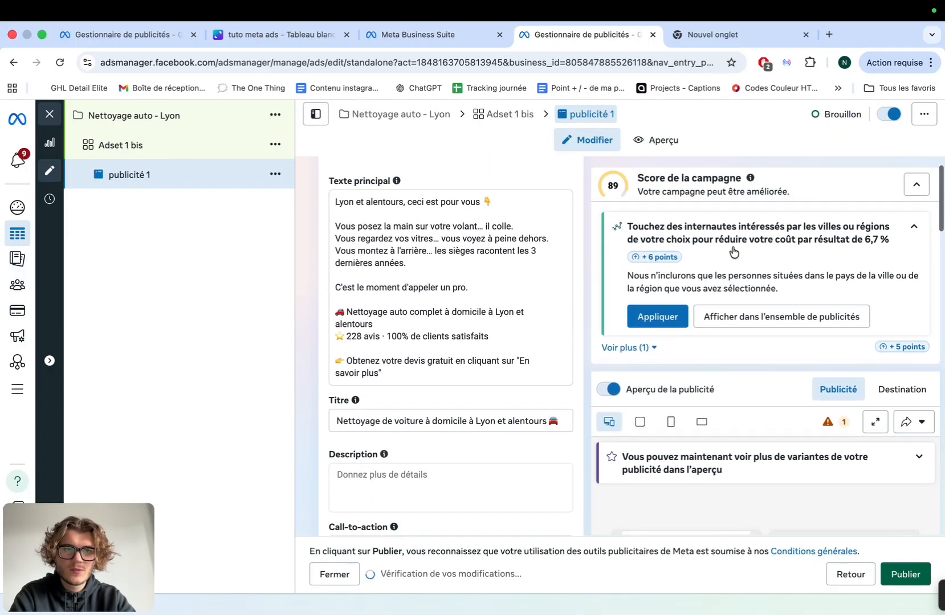
{"action": "left_click", "coordinate": [915, 183]}
{"action": "left_click", "coordinate": [917, 182]}
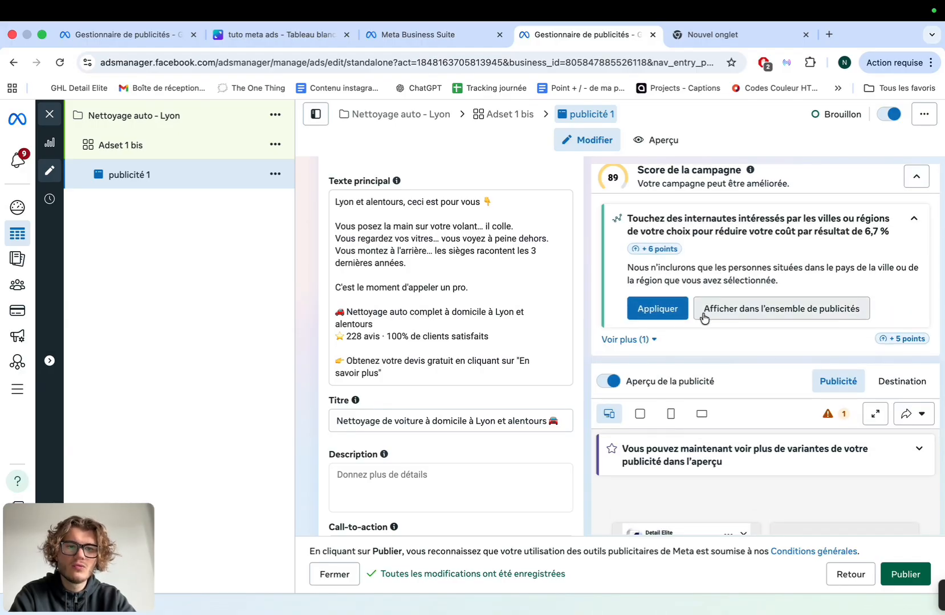
{"action": "left_click_drag", "start_coordinate": [628, 218], "coordinate": [805, 237]}
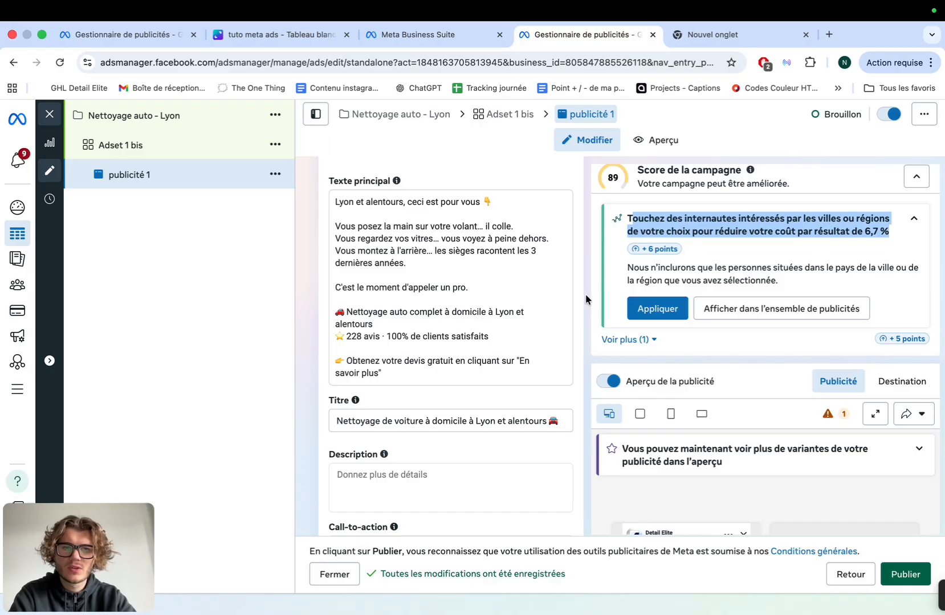
{"action": "scroll", "coordinate": [586, 297], "scroll_direction": "down", "scroll_amount": 2}
{"action": "scroll", "coordinate": [586, 298], "scroll_direction": "down", "scroll_amount": 5}
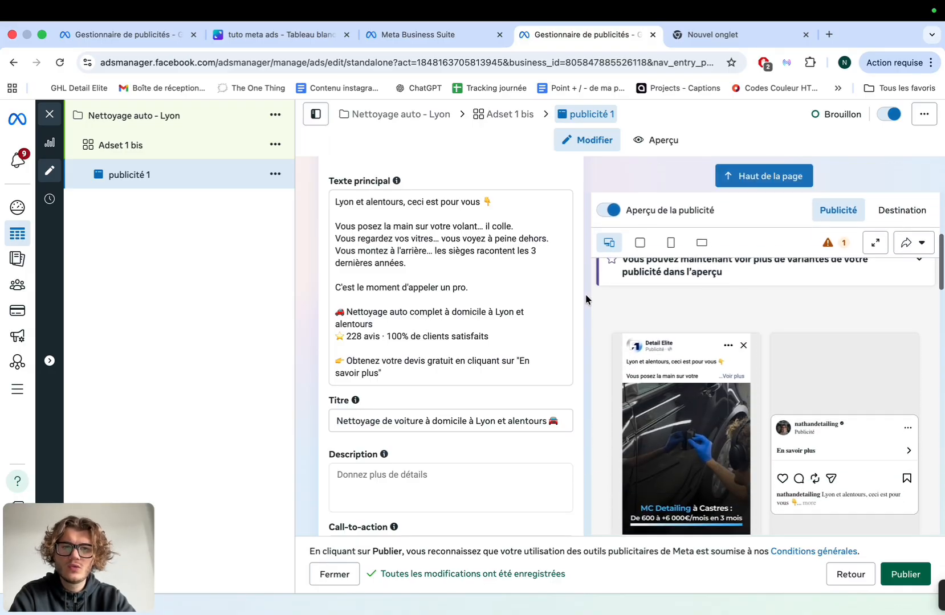
{"action": "scroll", "coordinate": [529, 305], "scroll_direction": "down", "scroll_amount": 8}
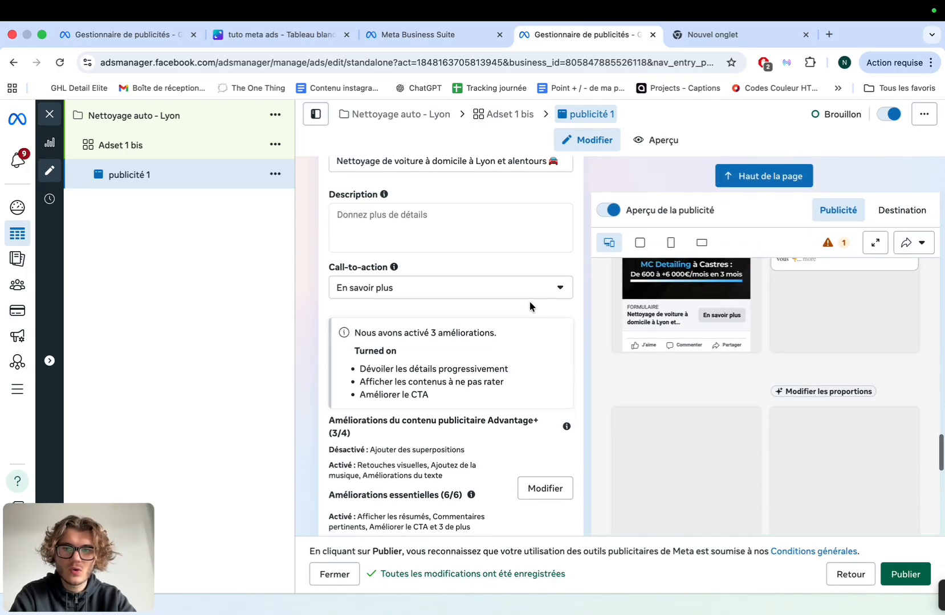
{"action": "scroll", "coordinate": [528, 411], "scroll_direction": "down", "scroll_amount": 15}
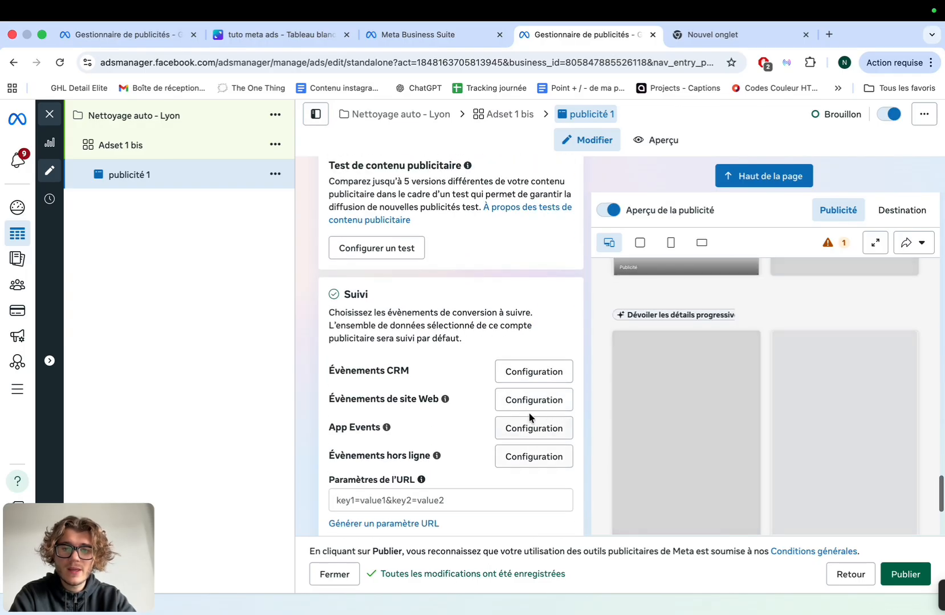
{"action": "scroll", "coordinate": [529, 414], "scroll_direction": "down", "scroll_amount": 4}
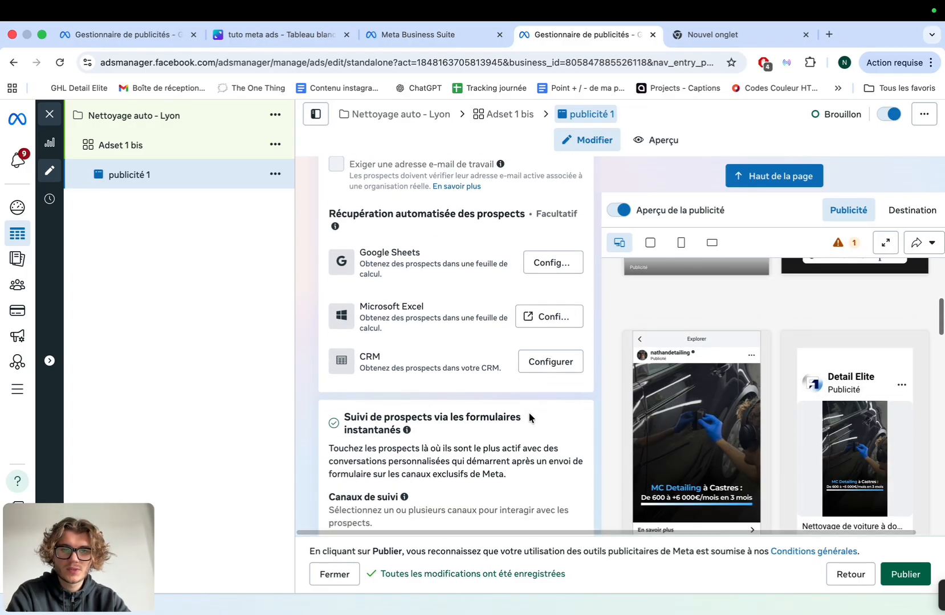
{"action": "scroll", "coordinate": [529, 414], "scroll_direction": "up", "scroll_amount": 5}
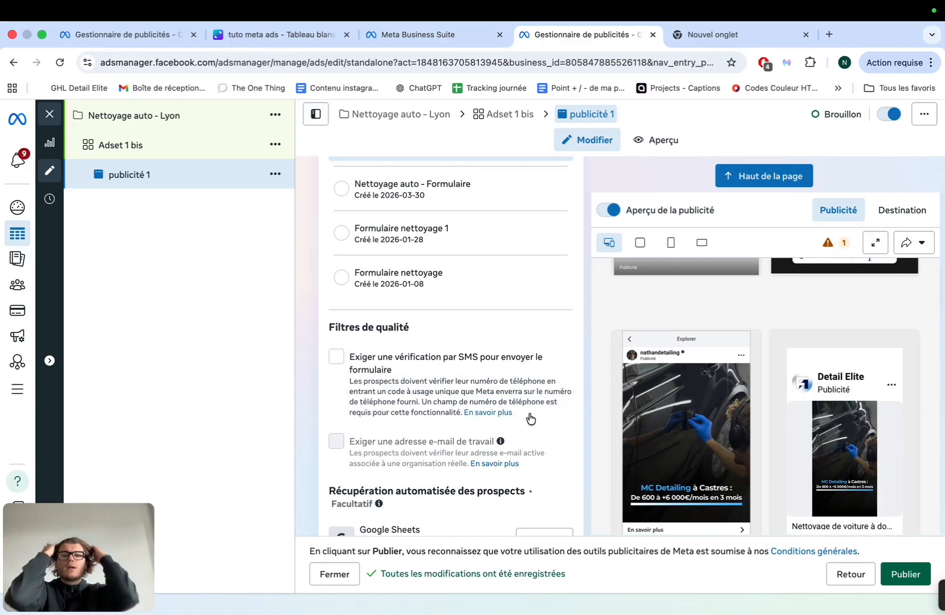
{"action": "scroll", "coordinate": [530, 418], "scroll_direction": "up", "scroll_amount": 12}
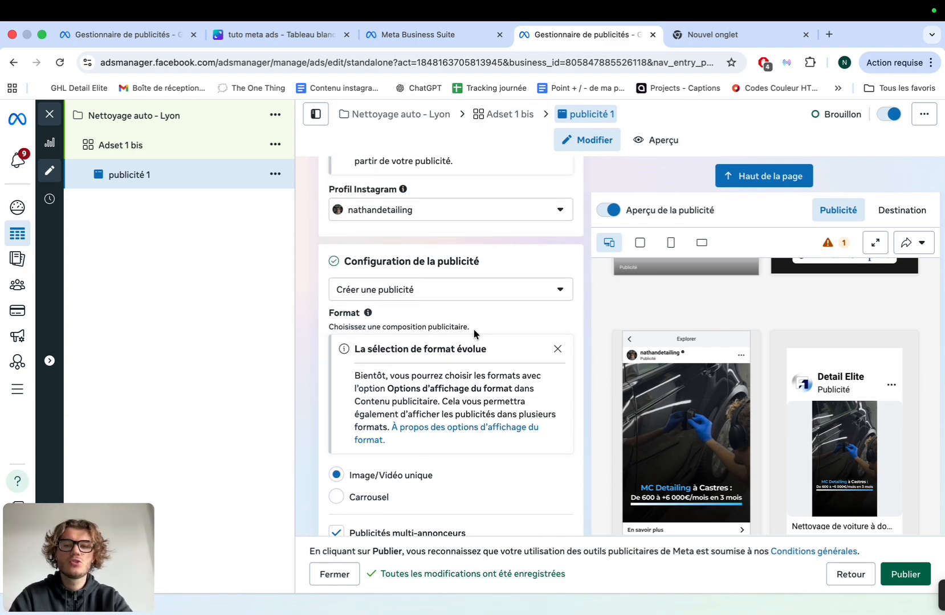
{"action": "scroll", "coordinate": [474, 333], "scroll_direction": "up", "scroll_amount": 5}
Duplicate publicité 1 within its original campaign with Nombre de copies set to 12
{"action": "left_click", "coordinate": [275, 174]}
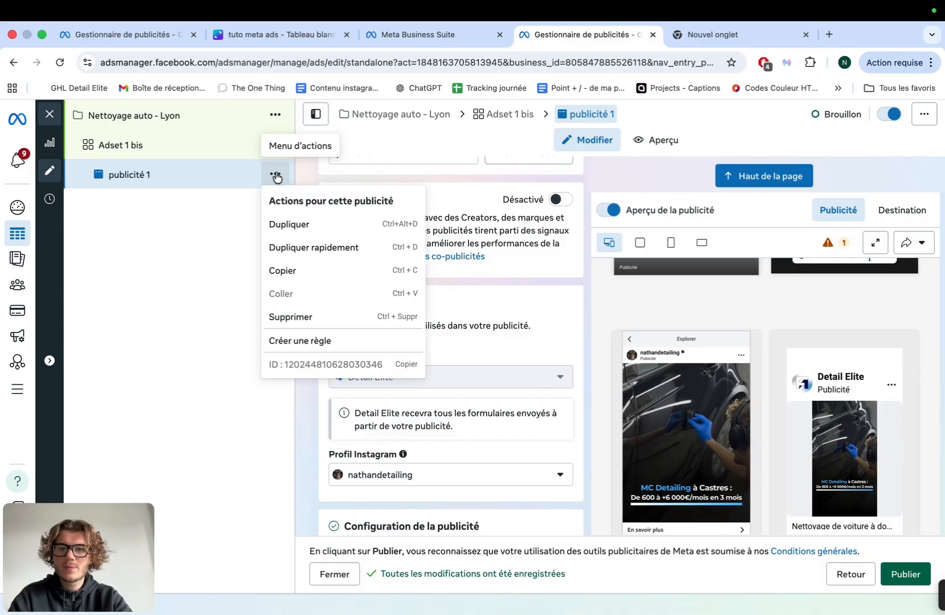
{"action": "left_click", "coordinate": [313, 223]}
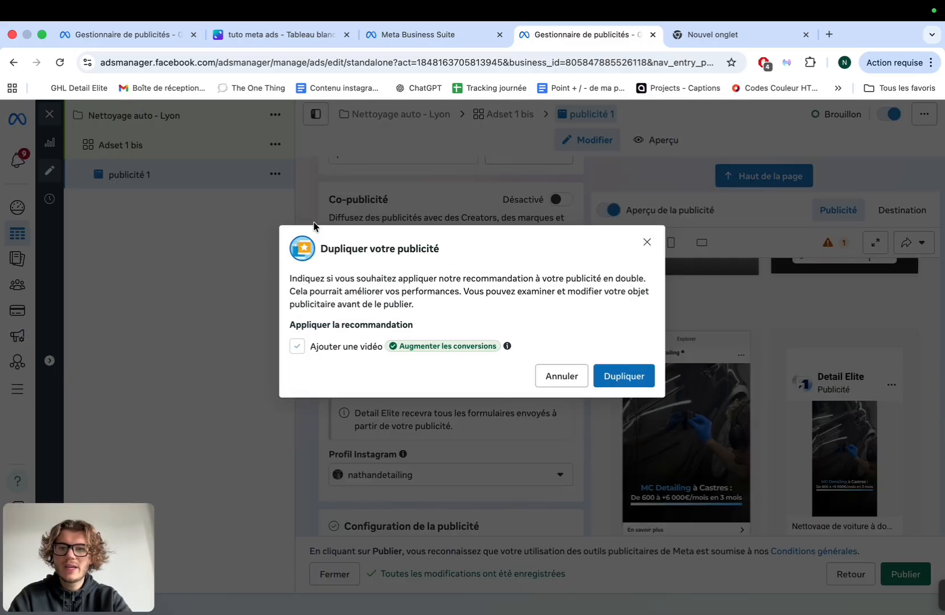
{"action": "left_click", "coordinate": [298, 346]}
{"action": "left_click", "coordinate": [649, 374]}
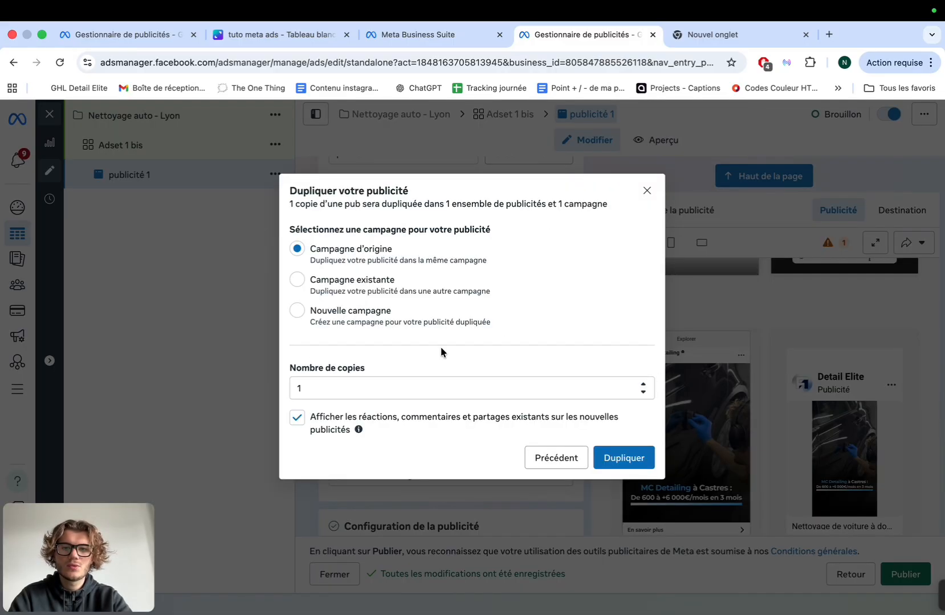
{"action": "left_click", "coordinate": [313, 385]}
{"action": "double_click", "coordinate": [312, 384]}
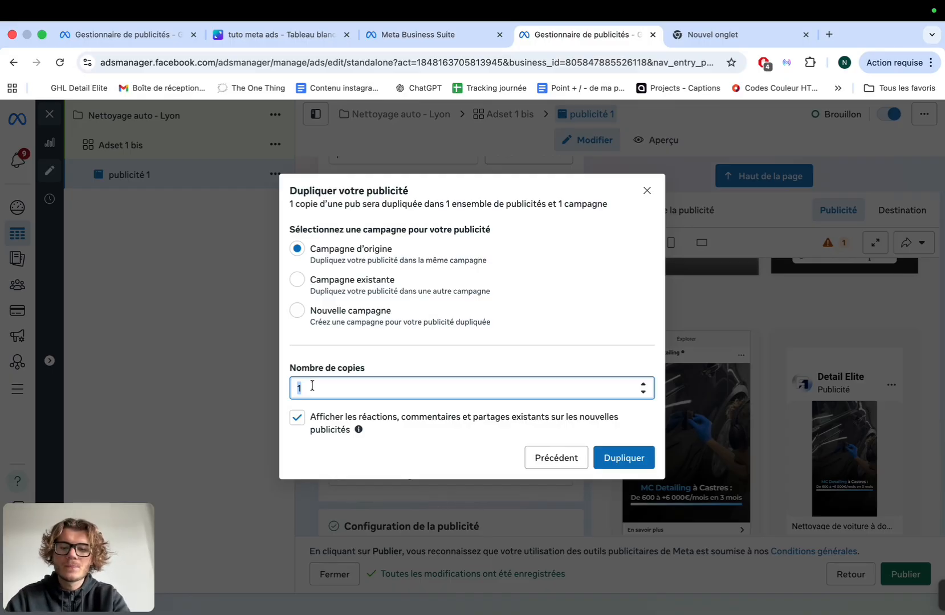
{"action": "type", "text": "12"}
{"action": "left_click", "coordinate": [610, 460]}
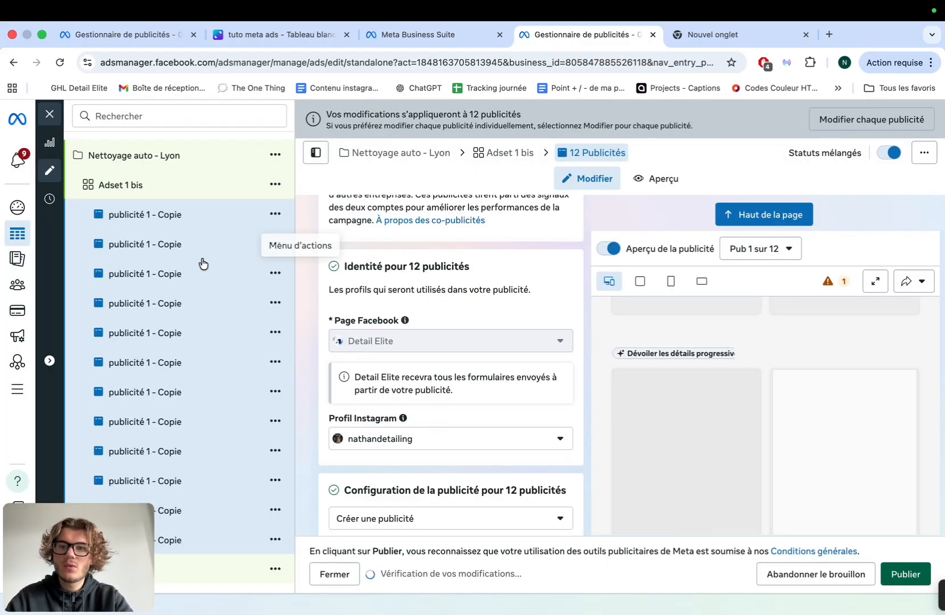
In the second 'publicité 1 - Copie', remove the image and pick the account's customer-case video
{"action": "left_click", "coordinate": [201, 255]}
{"action": "scroll", "coordinate": [424, 328], "scroll_direction": "down", "scroll_amount": 10}
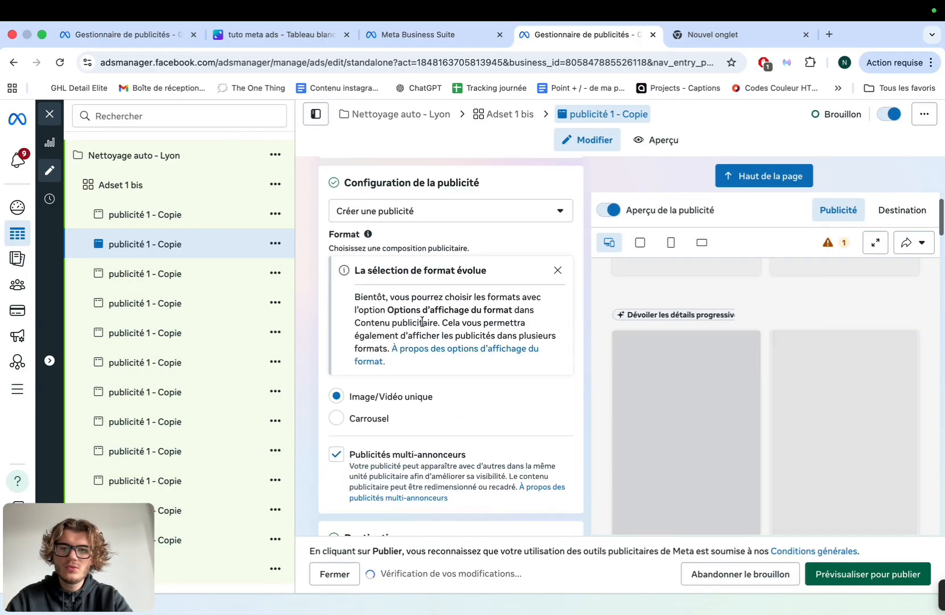
{"action": "scroll", "coordinate": [423, 326], "scroll_direction": "down", "scroll_amount": 15}
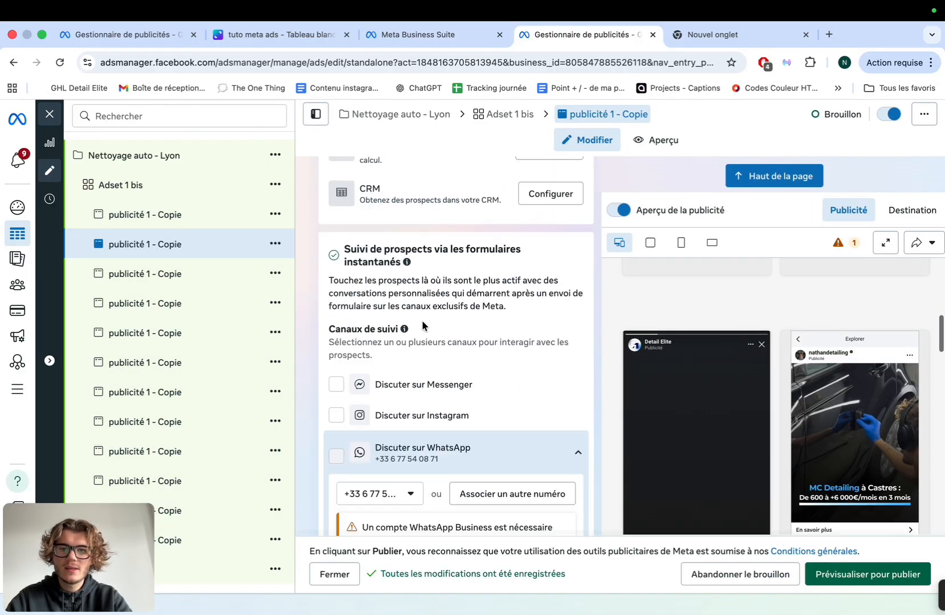
{"action": "scroll", "coordinate": [423, 326], "scroll_direction": "down", "scroll_amount": 10}
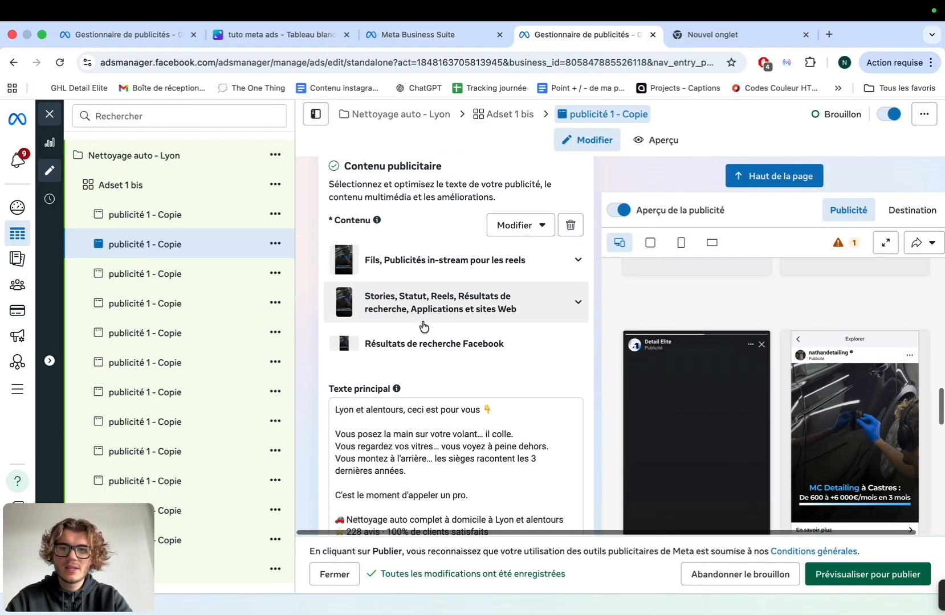
{"action": "scroll", "coordinate": [410, 365], "scroll_direction": "down", "scroll_amount": 5}
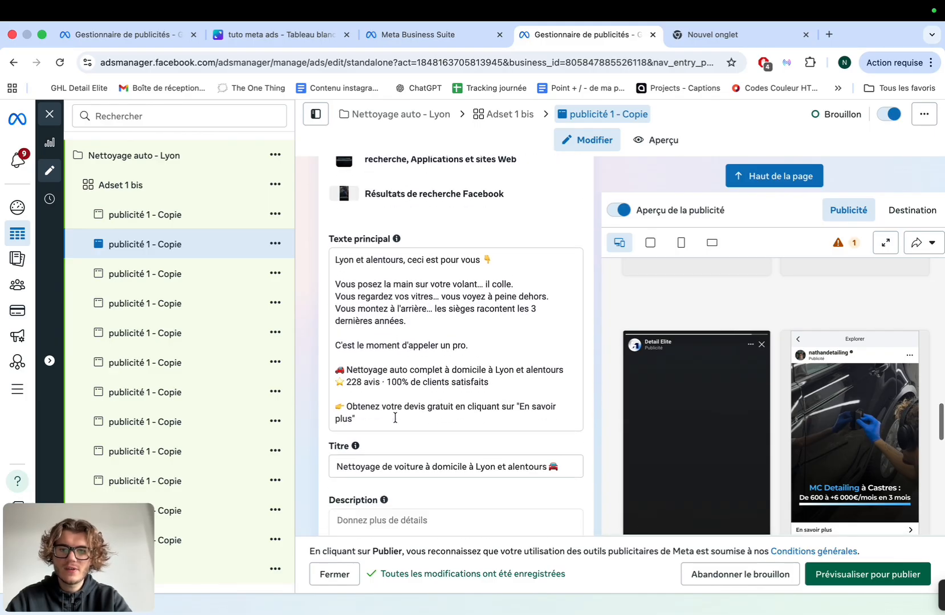
{"action": "scroll", "coordinate": [395, 416], "scroll_direction": "up", "scroll_amount": 5}
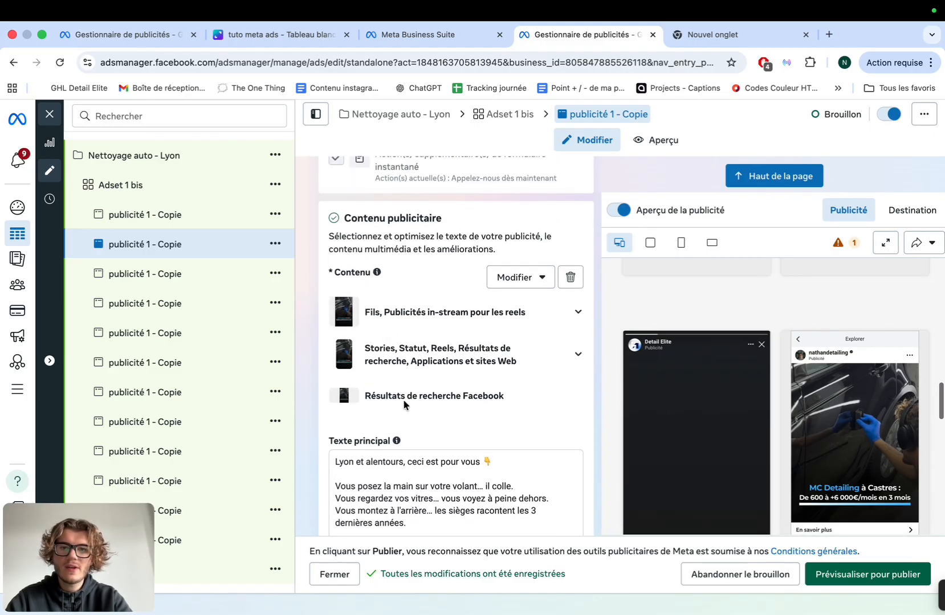
{"action": "left_click", "coordinate": [569, 277]}
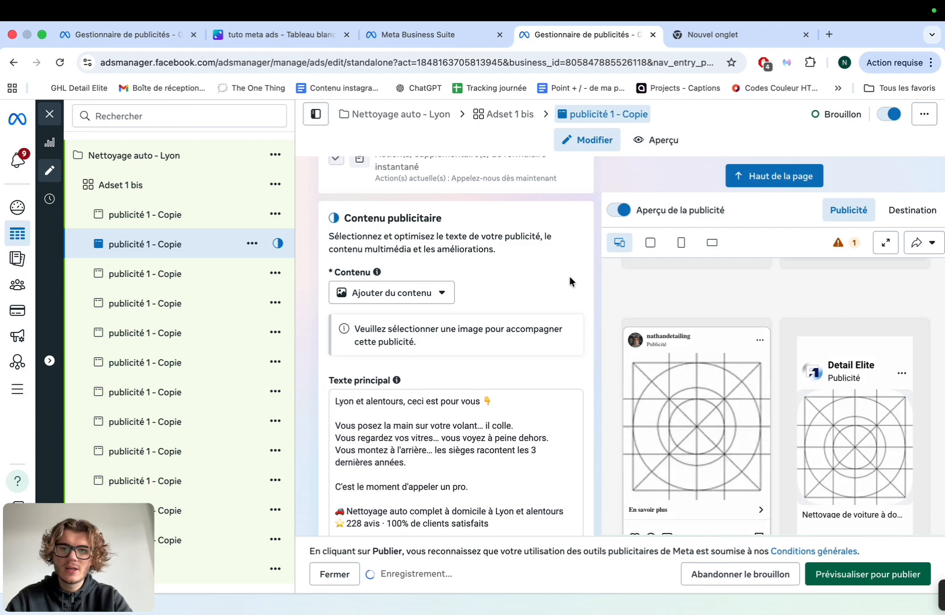
{"action": "left_click", "coordinate": [416, 296]}
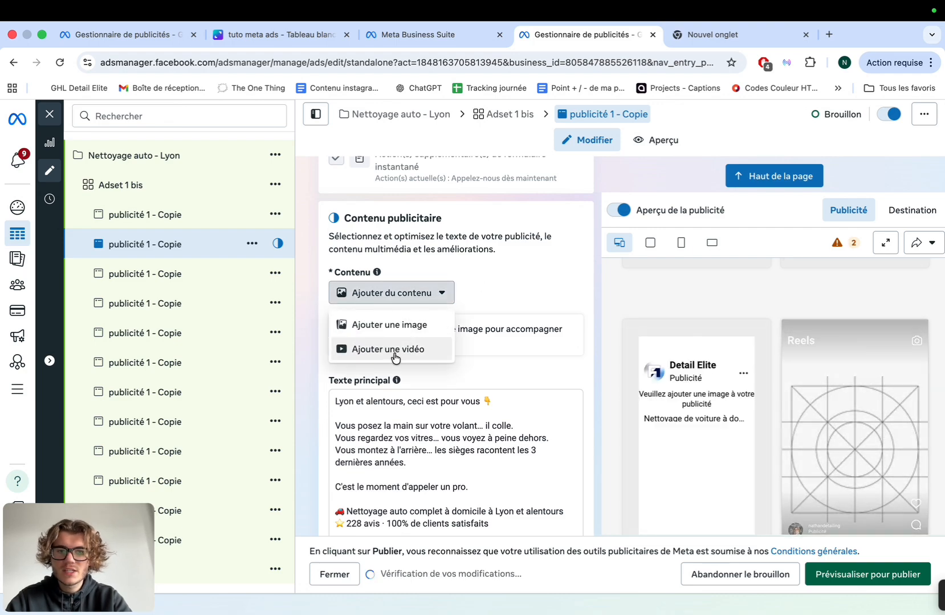
{"action": "left_click", "coordinate": [378, 347]}
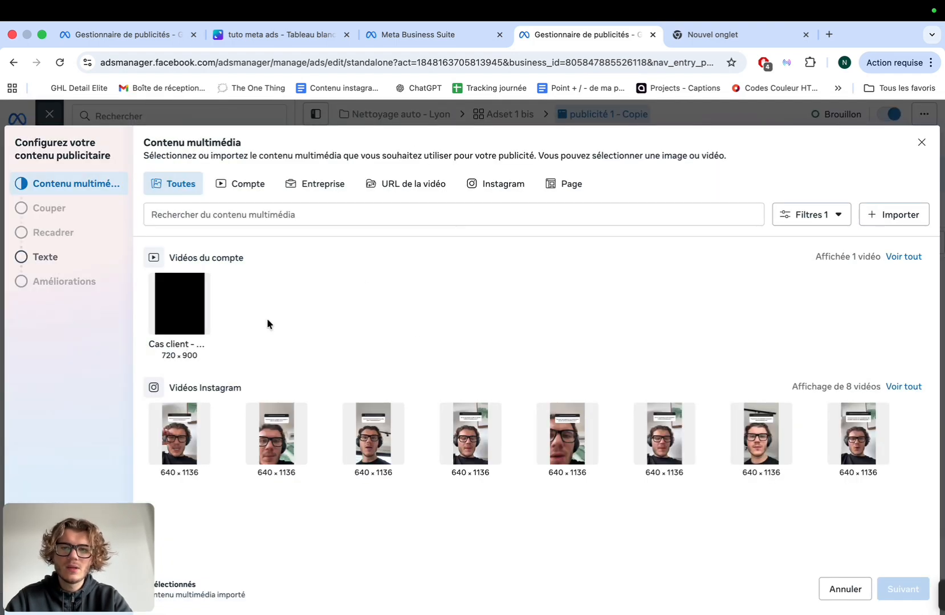
{"action": "left_click", "coordinate": [181, 325]}
Keep the video untrimmed at original formats and finish the media setup
{"action": "left_click", "coordinate": [902, 589]}
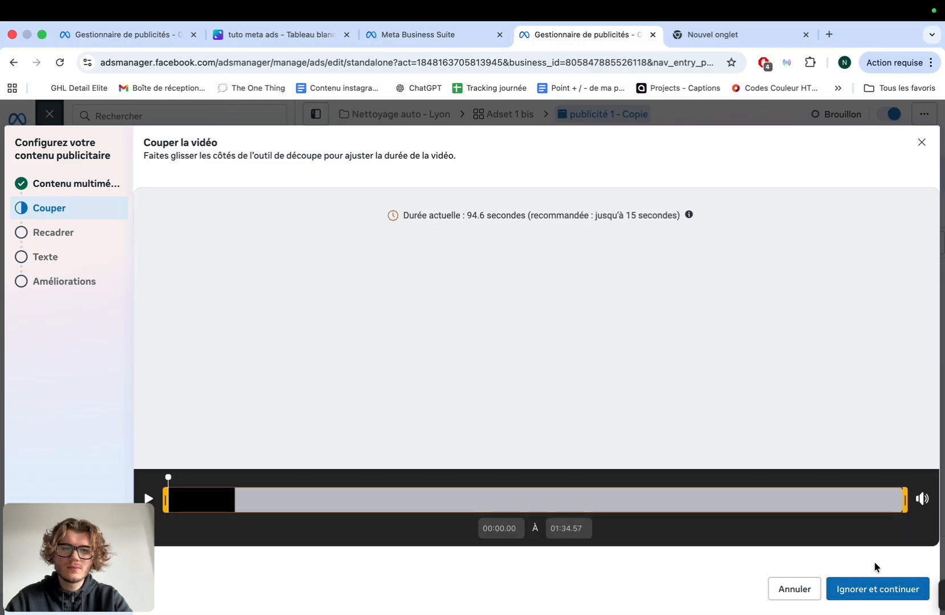
{"action": "left_click", "coordinate": [878, 589]}
{"action": "left_click", "coordinate": [878, 589]}
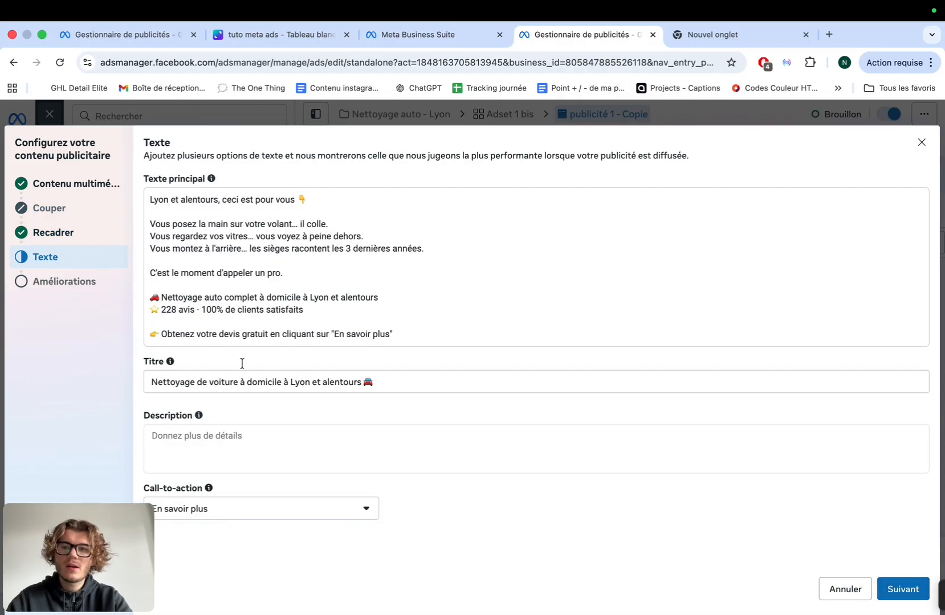
{"action": "left_click", "coordinate": [85, 233]}
{"action": "scroll", "coordinate": [411, 355], "scroll_direction": "down", "scroll_amount": 1}
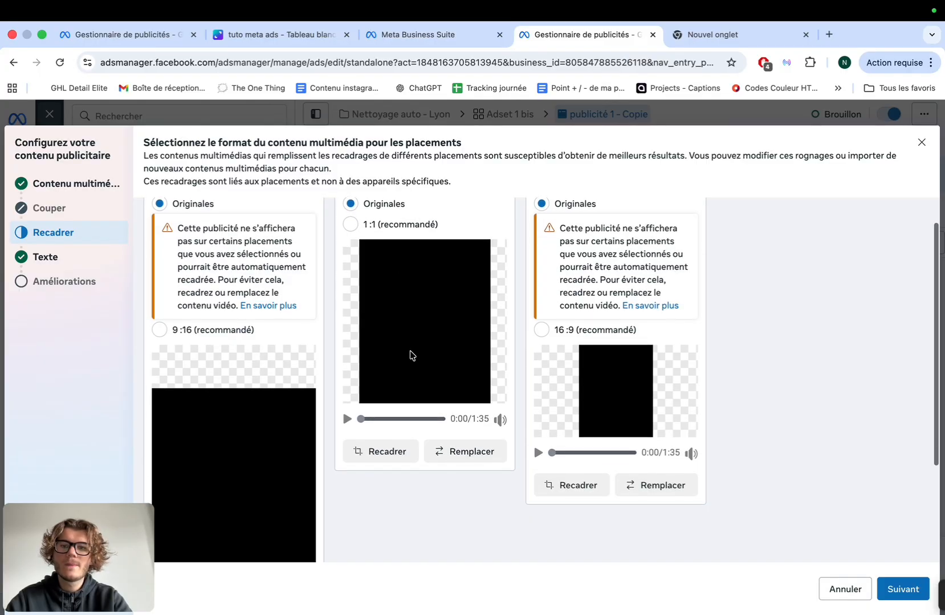
{"action": "left_click", "coordinate": [887, 600]}
{"action": "left_click", "coordinate": [891, 595]}
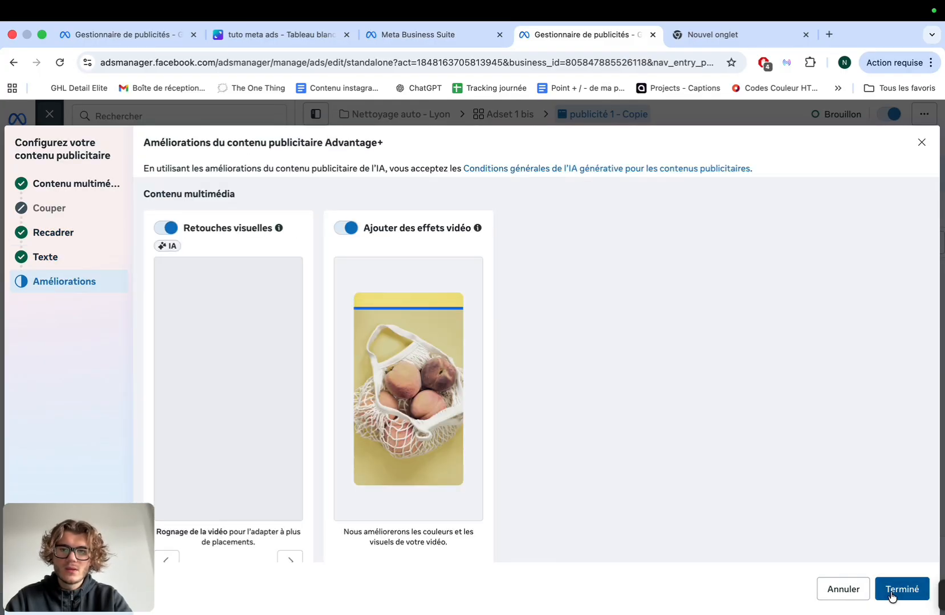
{"action": "left_click", "coordinate": [892, 595]}
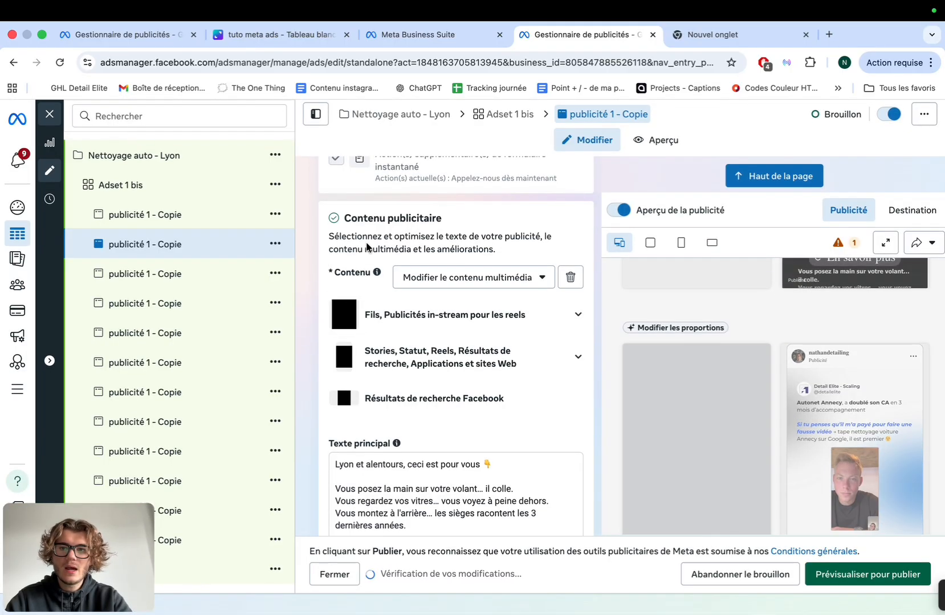
Replace '1 - Copie' in the ad name with '2 - vidéo', making it 'publicité 2 - vidéo'
{"action": "scroll", "coordinate": [396, 239], "scroll_direction": "up", "scroll_amount": 20}
{"action": "scroll", "coordinate": [396, 240], "scroll_direction": "up", "scroll_amount": 5}
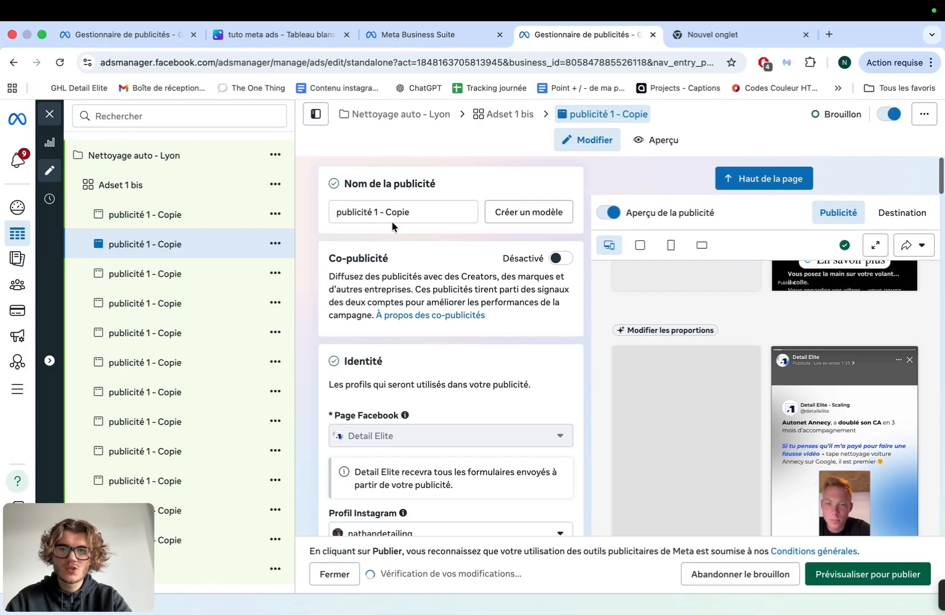
{"action": "left_click_drag", "start_coordinate": [372, 210], "coordinate": [444, 209]}
{"action": "type", "text": "2"}
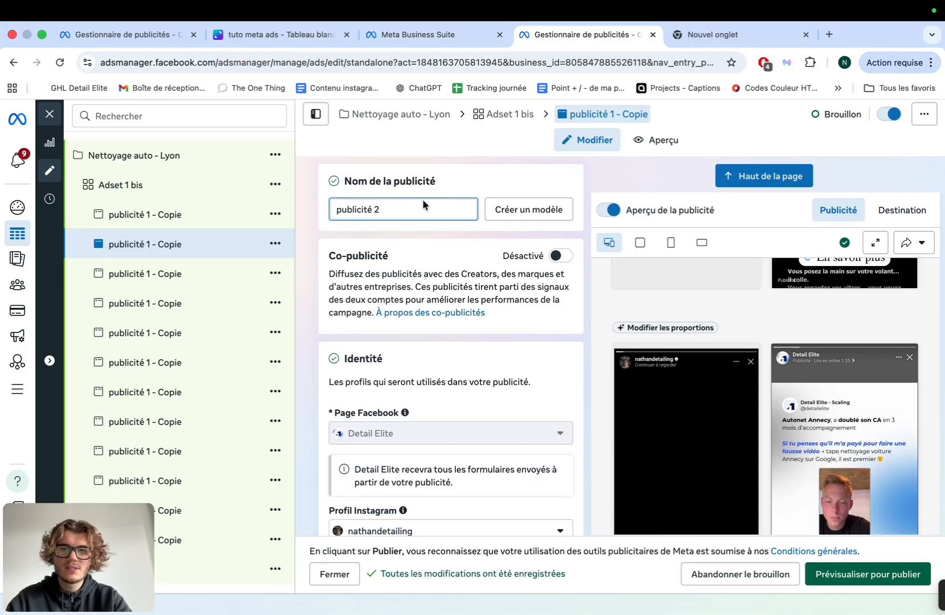
{"action": "type", "text": " - vidéo"}
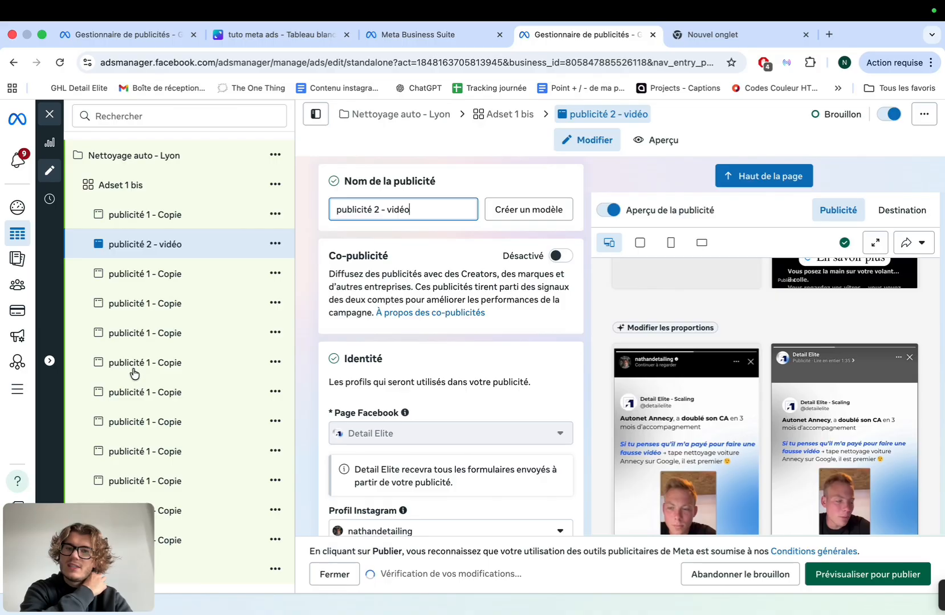
{"action": "mouse_move", "coordinate": [536, 478]}
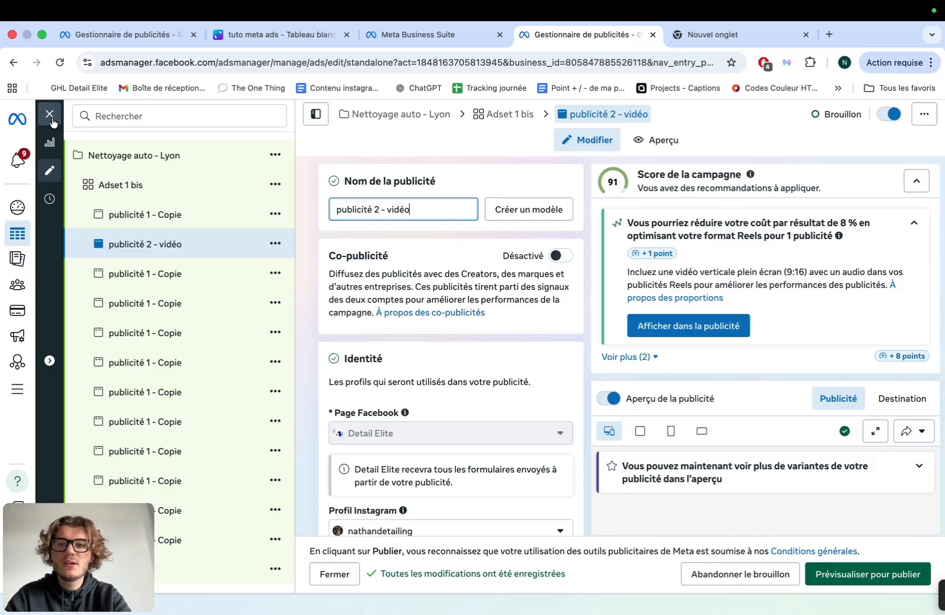
Close the ad editor and browse campaigns and ad sets to list the 14 draft ads
{"action": "left_click", "coordinate": [50, 119]}
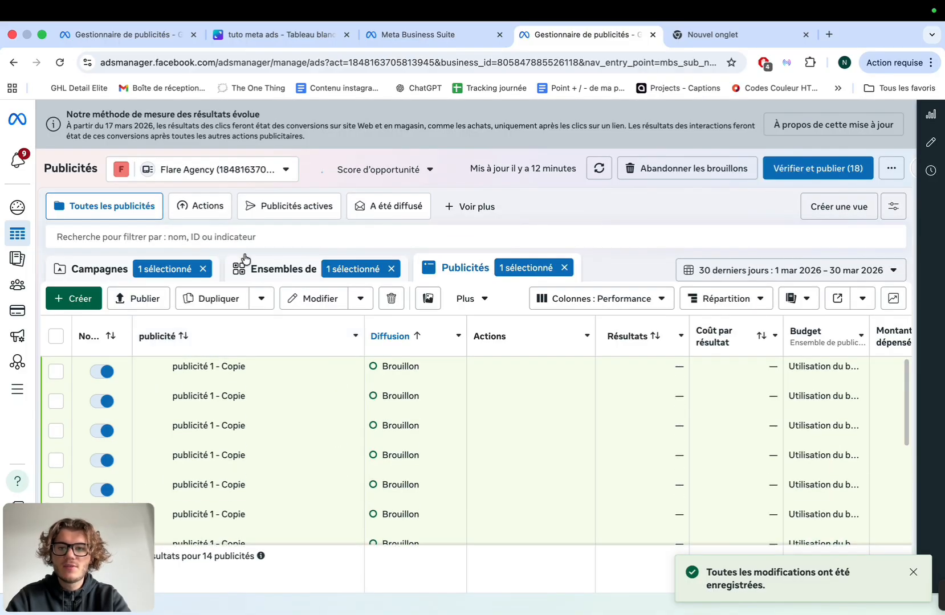
{"action": "left_click", "coordinate": [109, 269]}
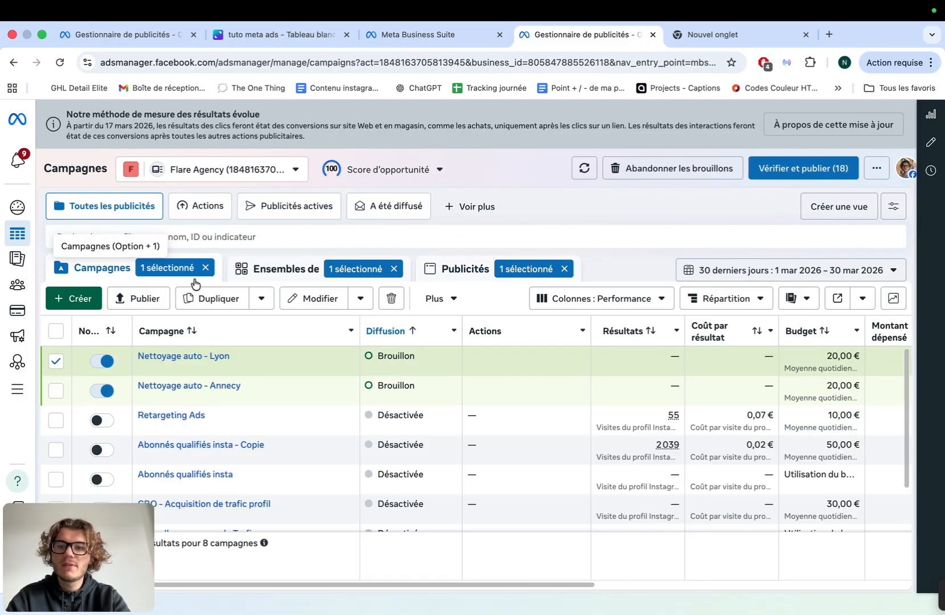
{"action": "left_click", "coordinate": [249, 279]}
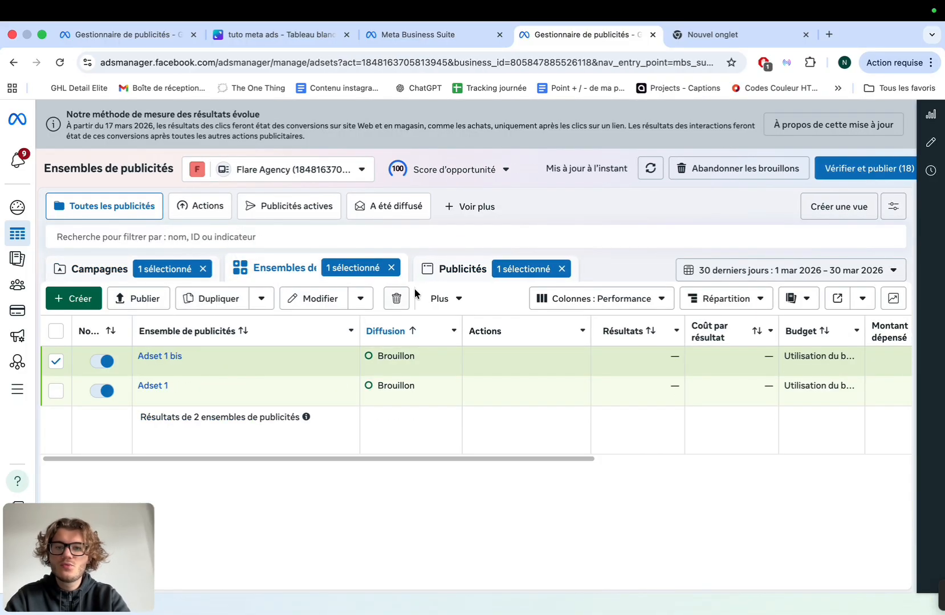
{"action": "left_click", "coordinate": [181, 276]}
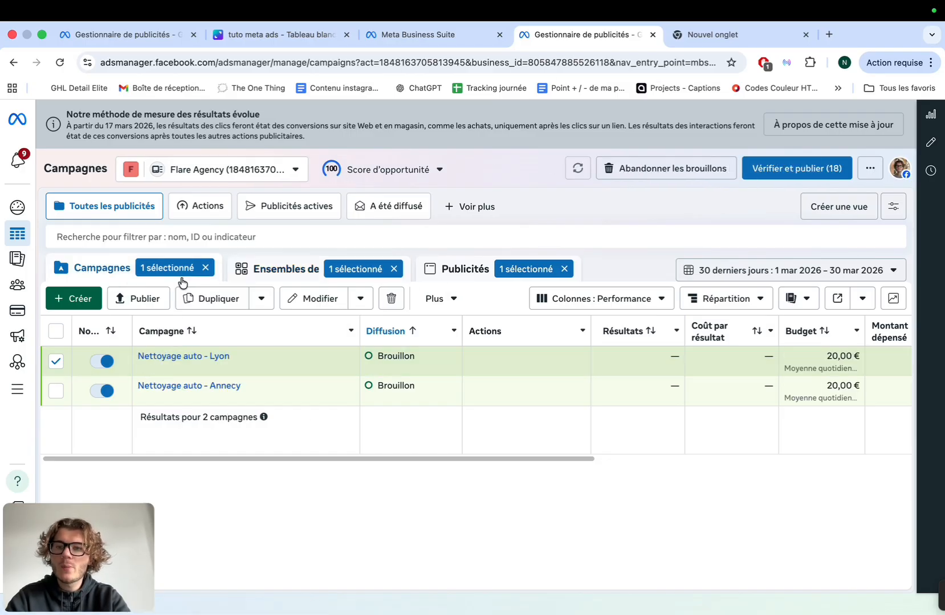
{"action": "left_click", "coordinate": [288, 277]}
{"action": "left_click", "coordinate": [446, 275]}
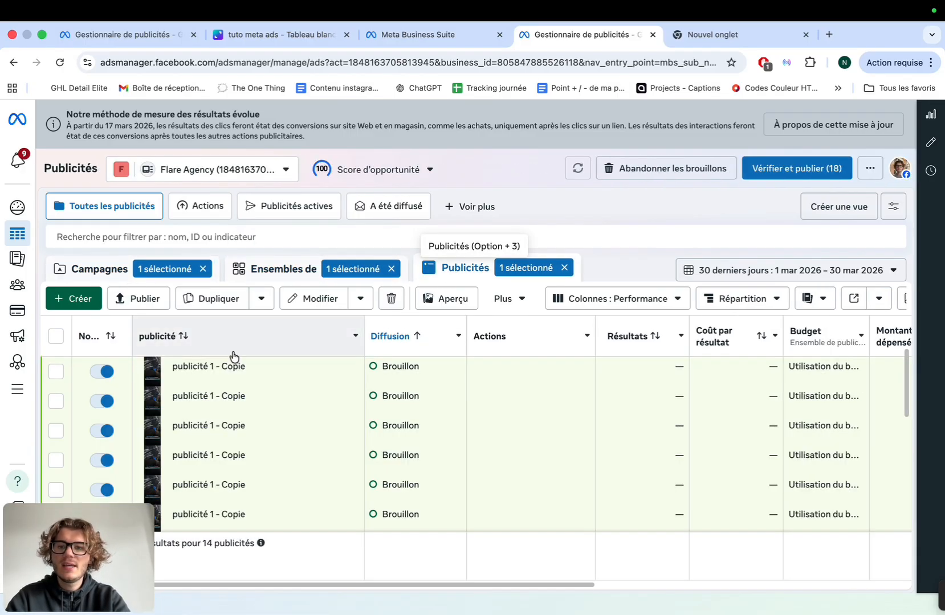
{"action": "scroll", "coordinate": [254, 426], "scroll_direction": "down", "scroll_amount": 5}
{"action": "scroll", "coordinate": [254, 428], "scroll_direction": "up", "scroll_amount": 5}
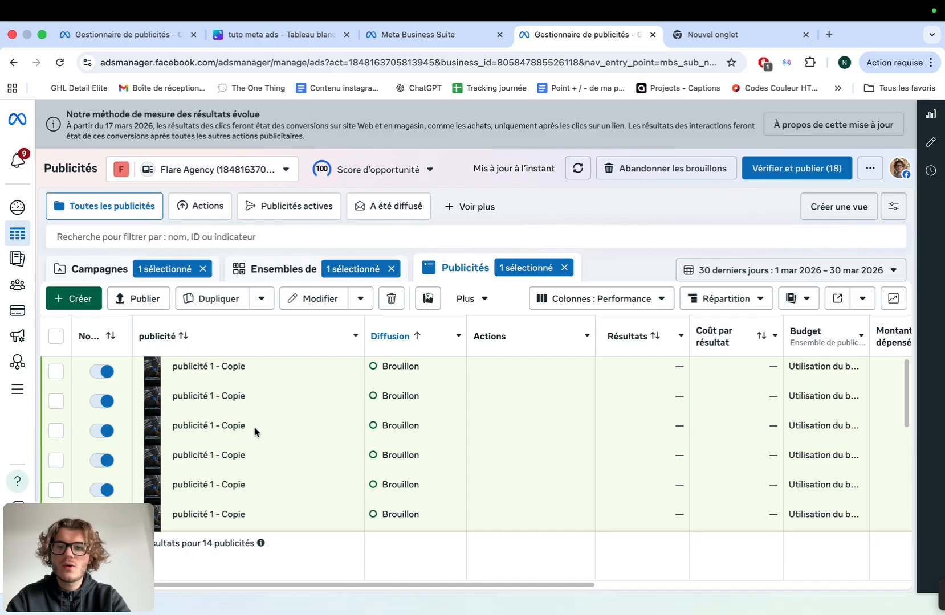